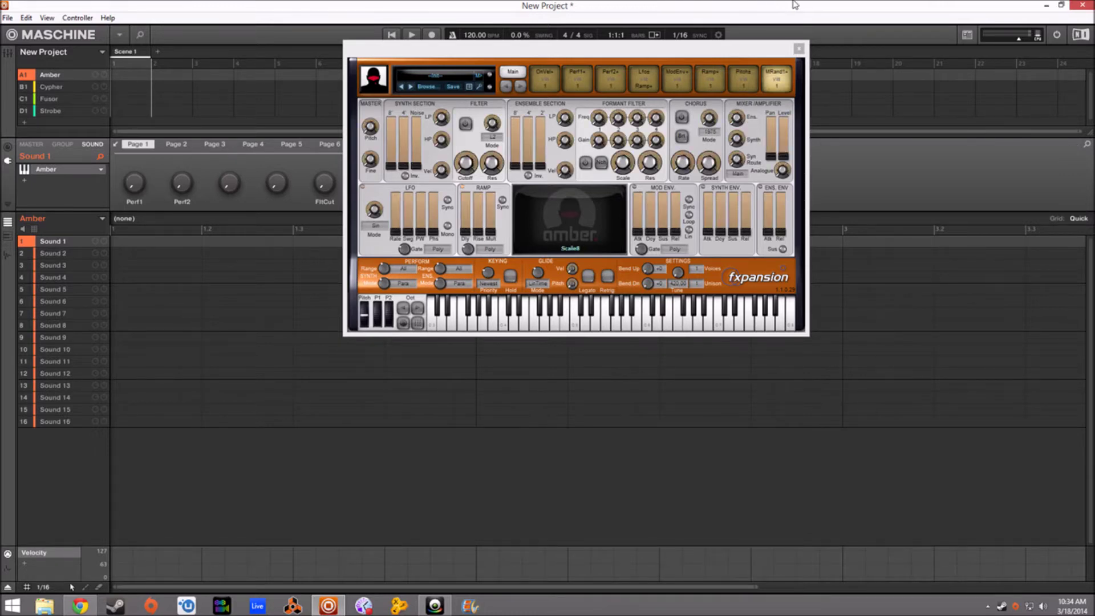
- Filter Amber's presets to the Factory collection and Bass style, and load BA Barker
{"action": "left_click", "coordinate": [436, 86]}
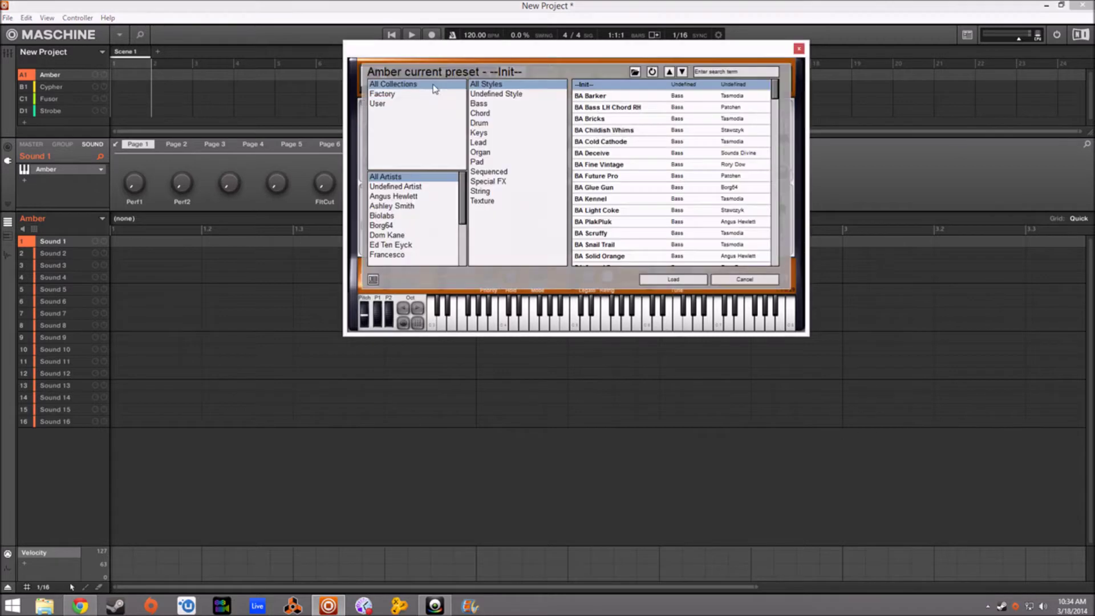
{"action": "left_click", "coordinate": [402, 94]}
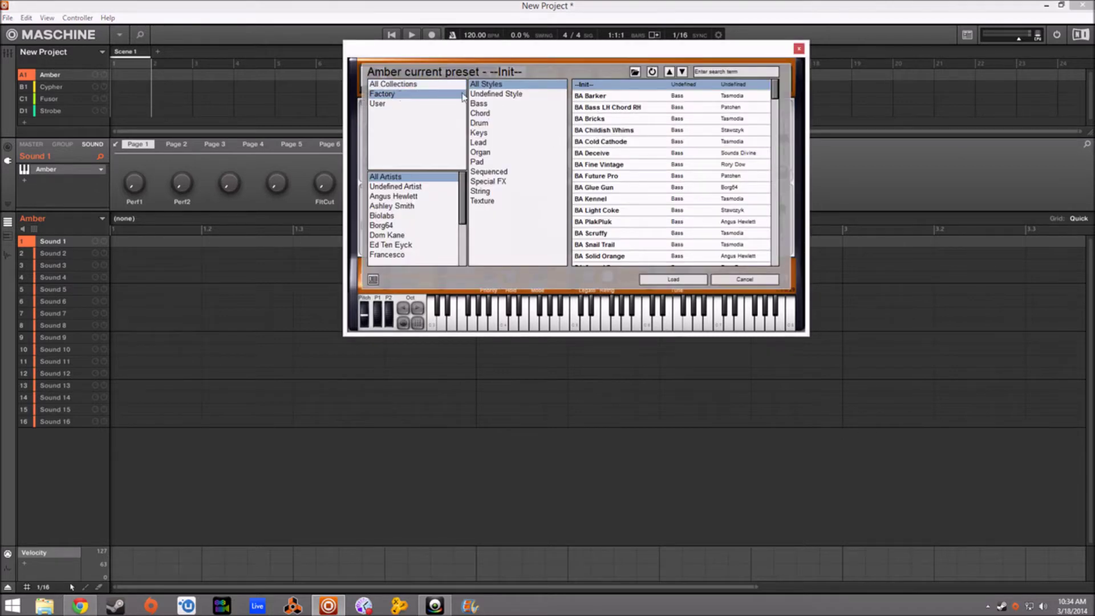
{"action": "left_click", "coordinate": [494, 104]}
{"action": "double_click", "coordinate": [603, 85]}
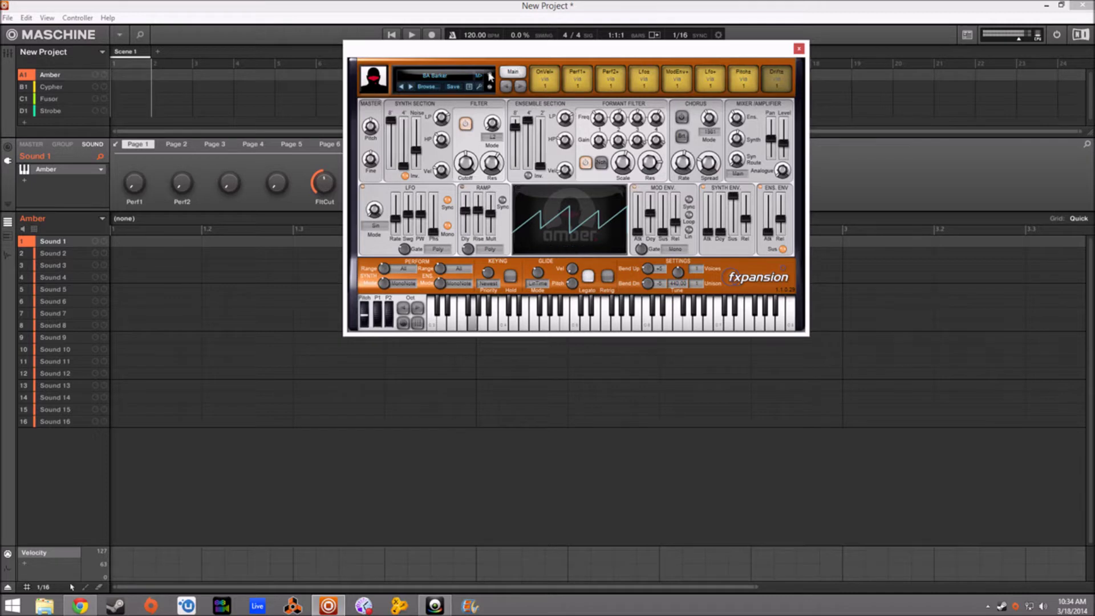
- Step on to BA Bass LH Chord RH, then audition BA Future Pro and BA Fine Vintage
{"action": "left_click", "coordinate": [413, 87]}
{"action": "left_click", "coordinate": [415, 88]}
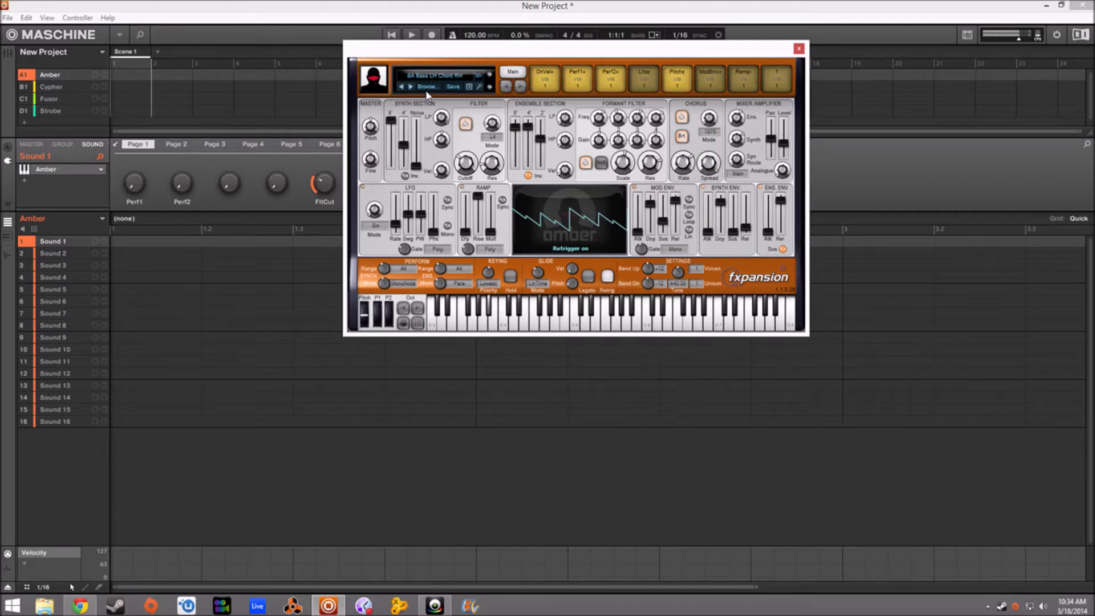
{"action": "left_click", "coordinate": [432, 88]}
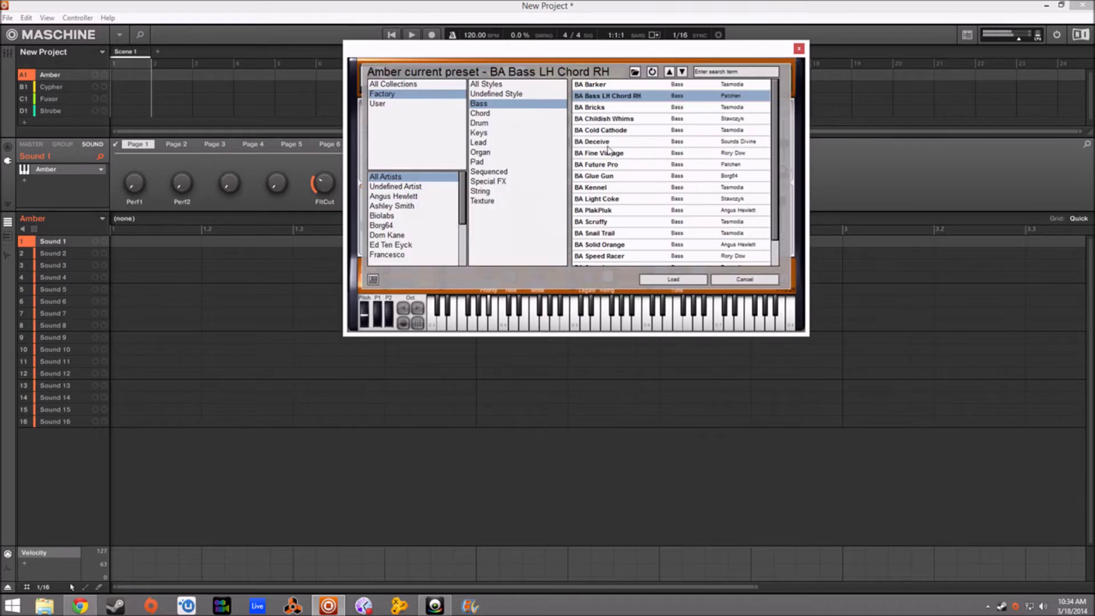
{"action": "left_click", "coordinate": [616, 165]}
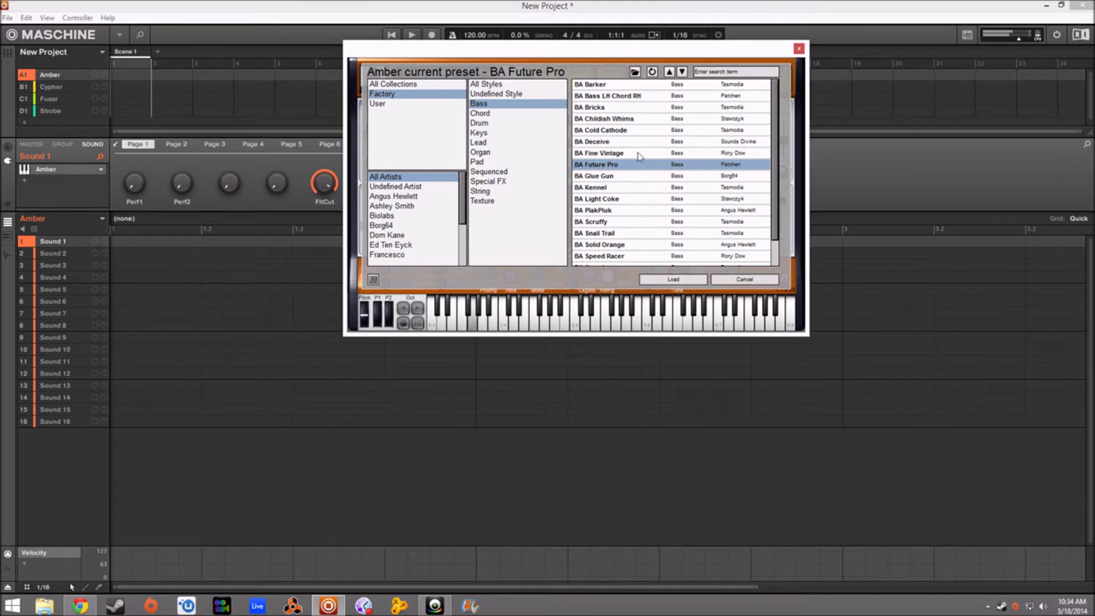
{"action": "left_click", "coordinate": [637, 153]}
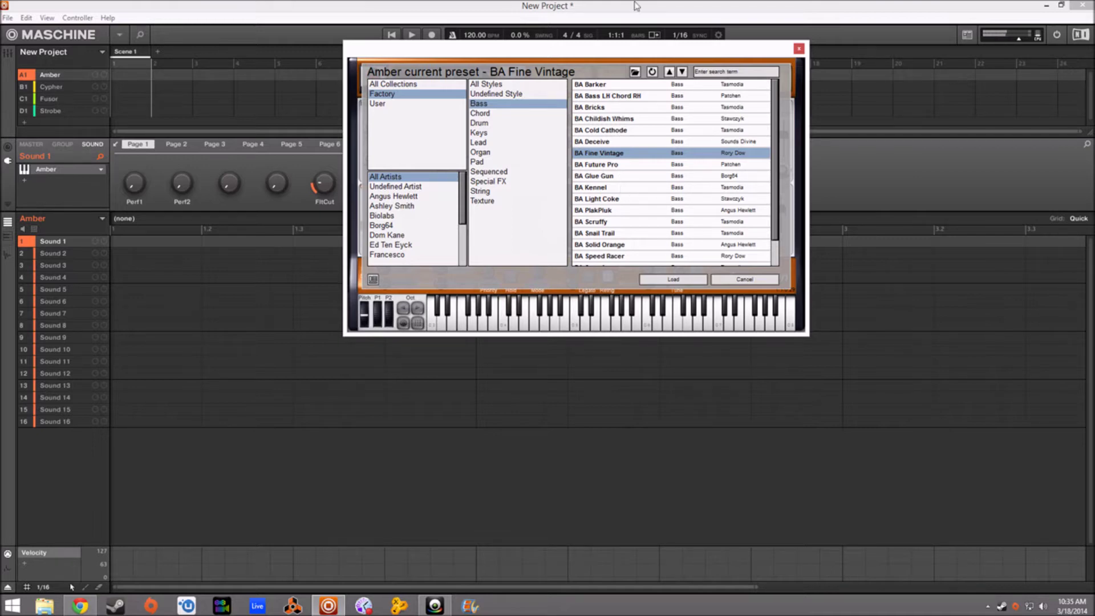
- List Chord presets and audition CH Karmic Circle, CH Tom Sawer, then CH Change Of Scene
{"action": "left_click", "coordinate": [489, 114]}
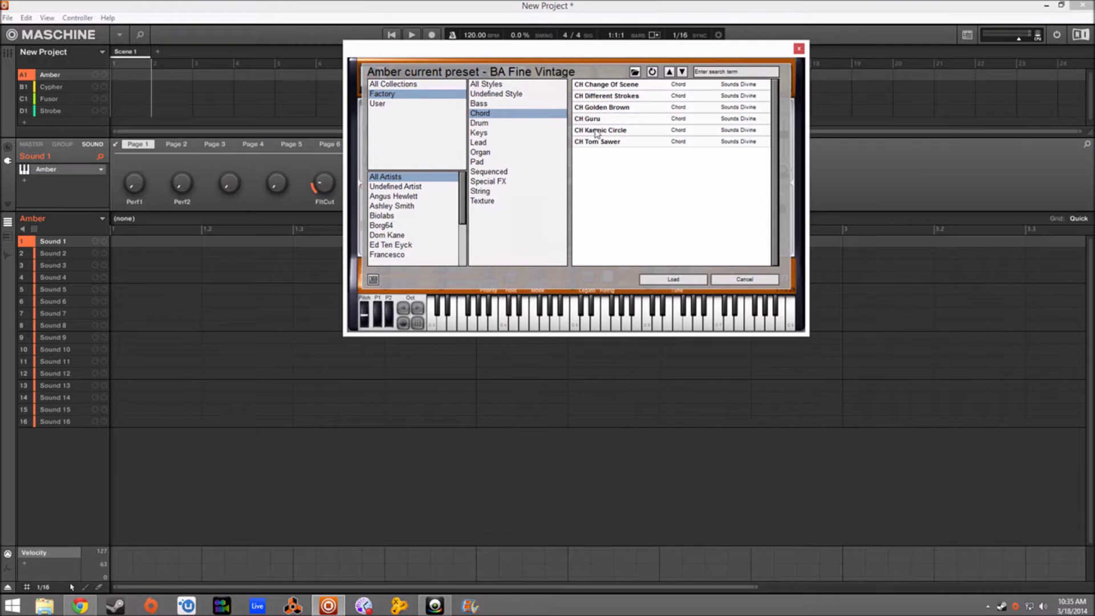
{"action": "left_click", "coordinate": [596, 131]}
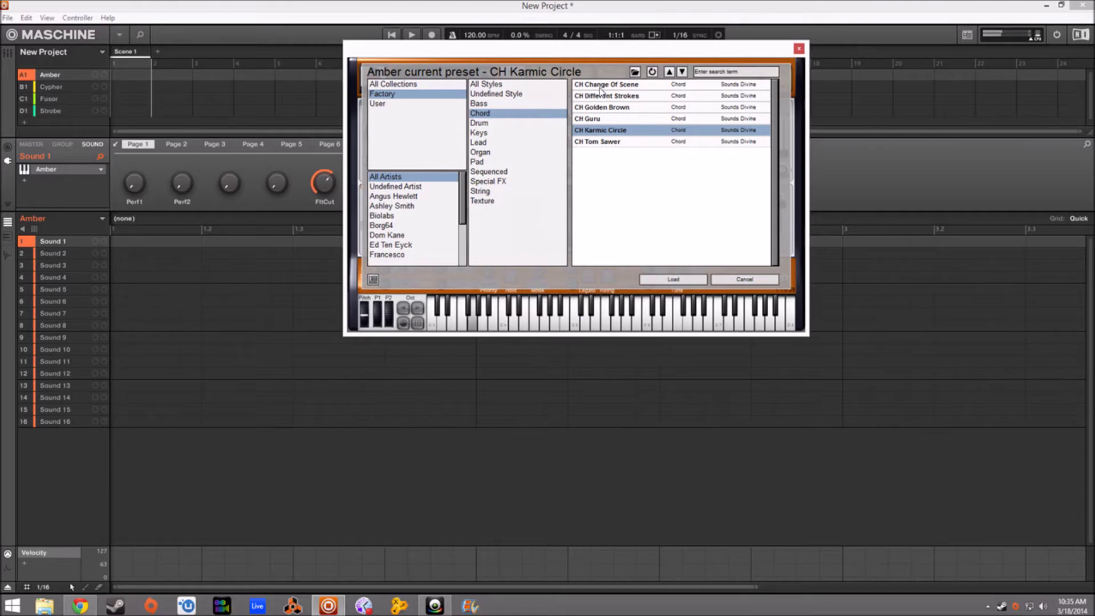
{"action": "left_click", "coordinate": [613, 143]}
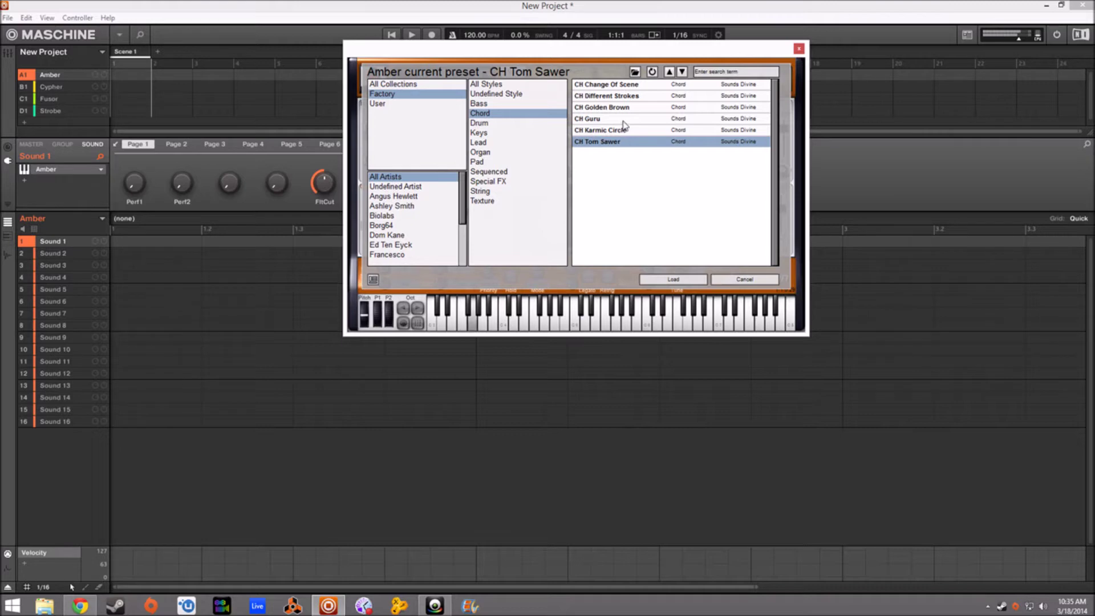
{"action": "left_click", "coordinate": [594, 131]}
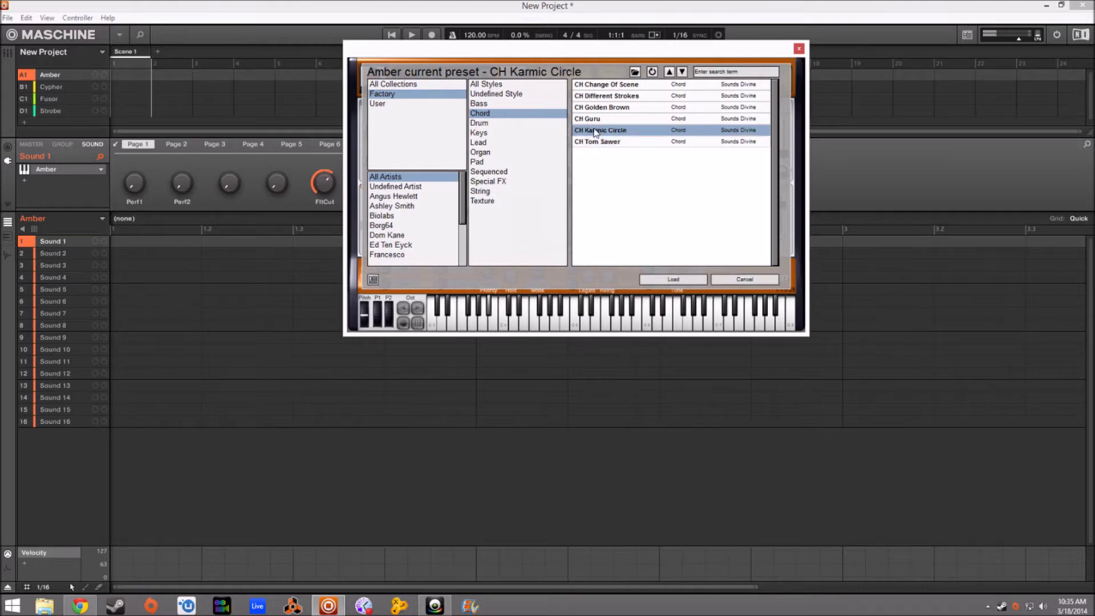
{"action": "left_click", "coordinate": [619, 88]}
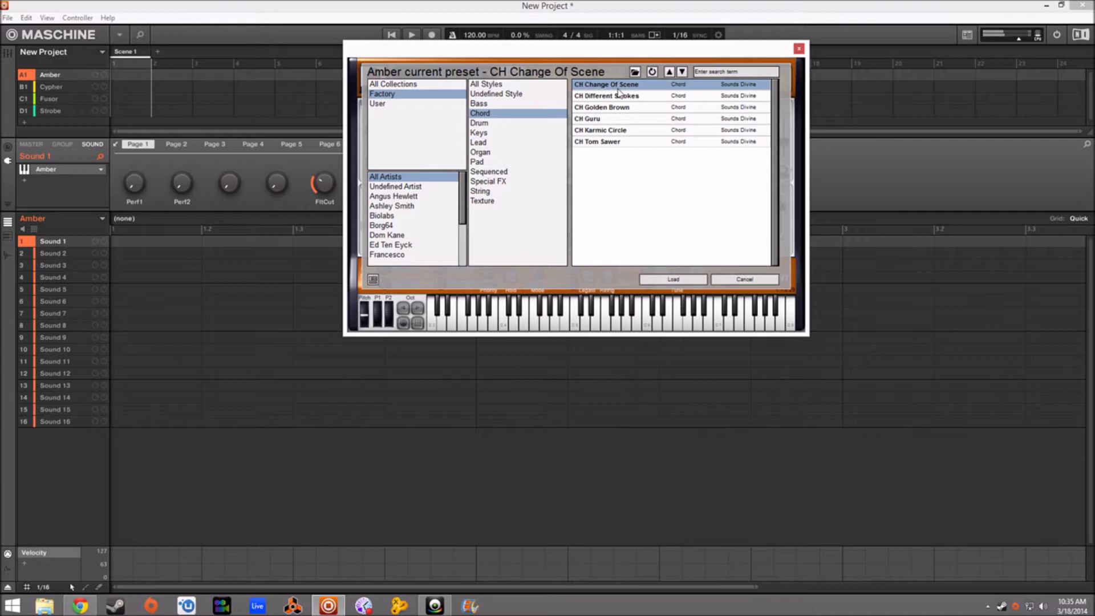
- Audition DR Claps from the Drum presets, list Keys presets, then open Amber's slot menu
{"action": "left_click", "coordinate": [499, 124]}
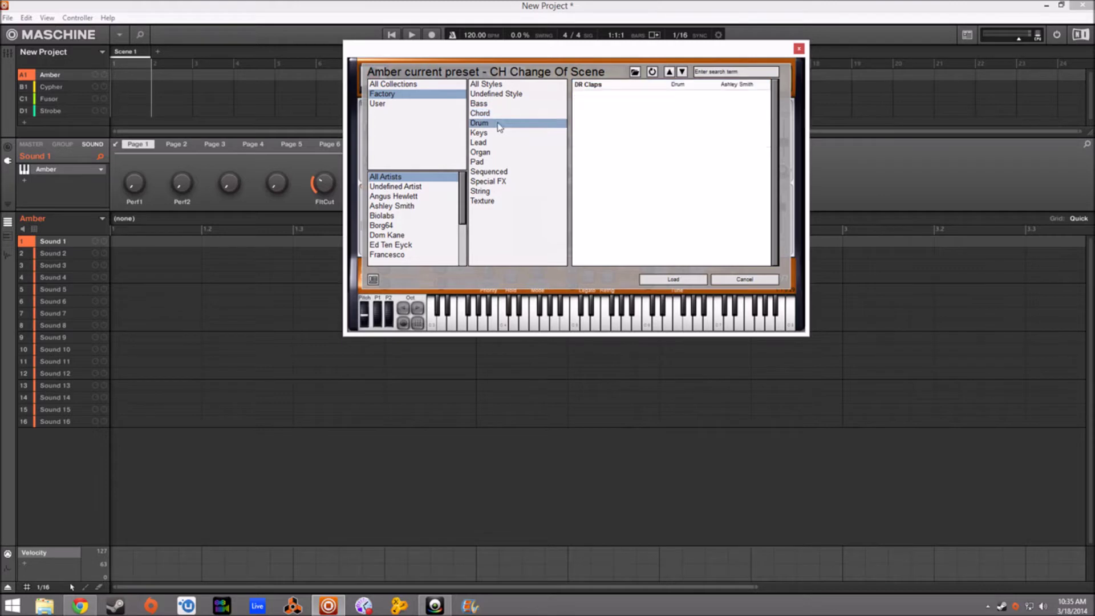
{"action": "left_click", "coordinate": [597, 84]}
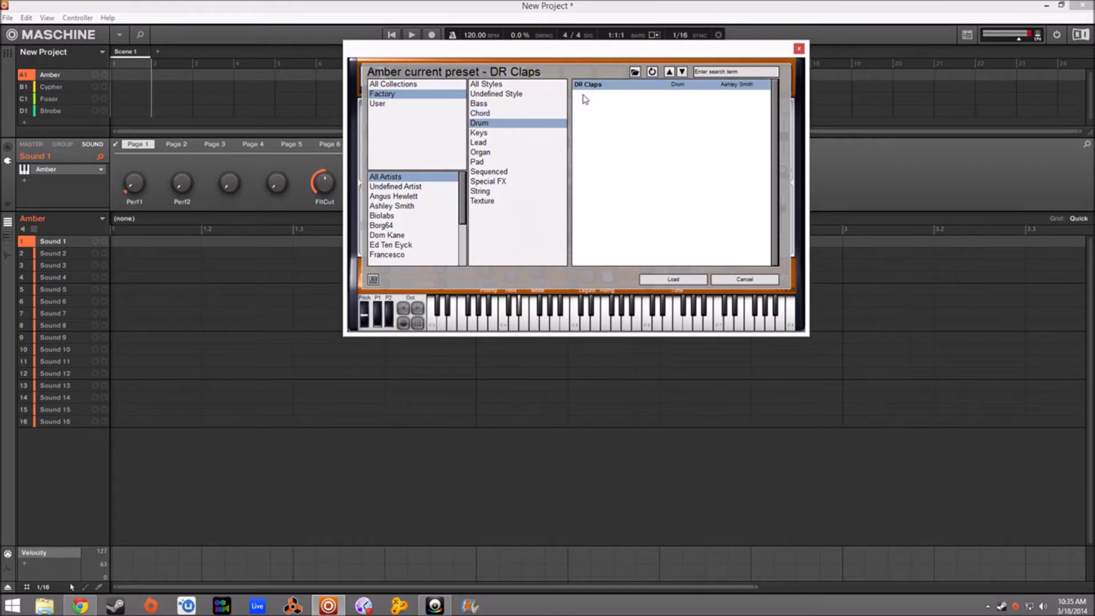
{"action": "left_click", "coordinate": [485, 133]}
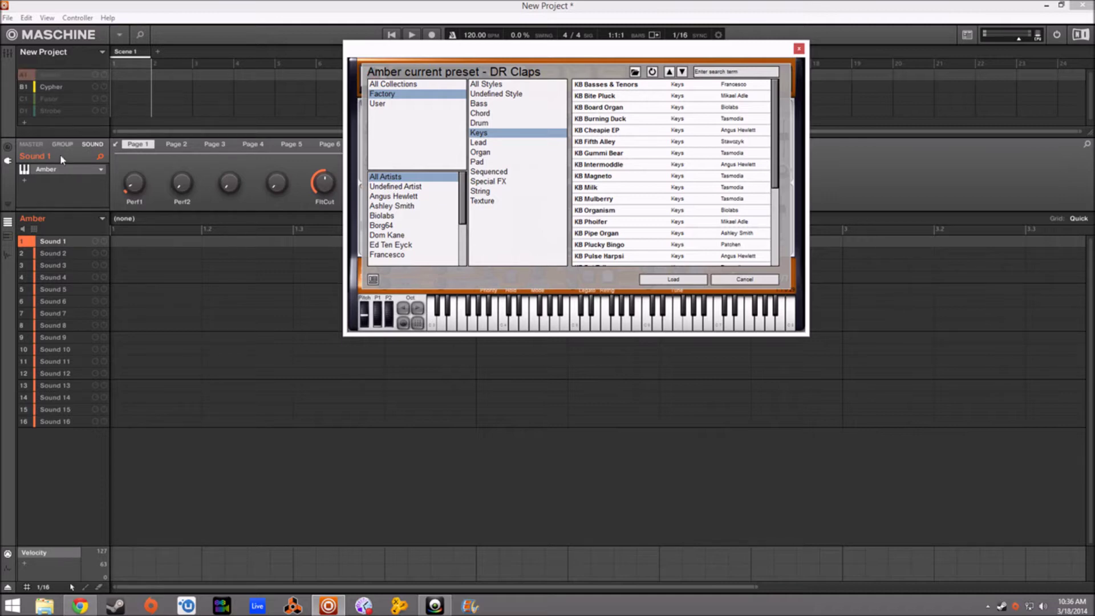
{"action": "left_click", "coordinate": [101, 171]}
- Remove Amber from Sound 1, then insert Amber again from the plug-in list
{"action": "left_click", "coordinate": [117, 142]}
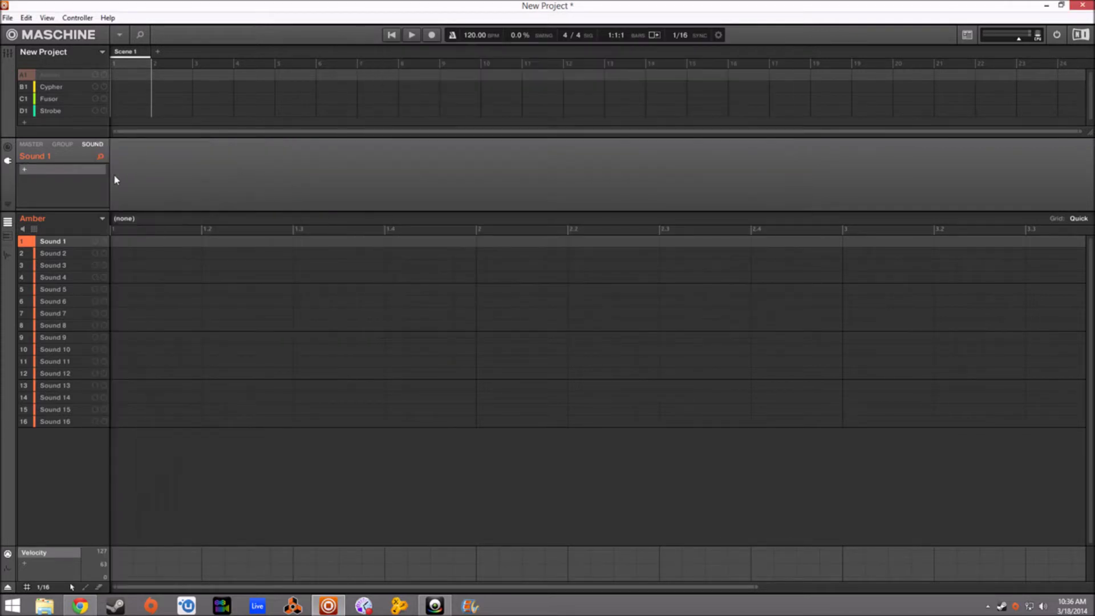
{"action": "left_click", "coordinate": [103, 170]}
{"action": "mouse_move", "coordinate": [129, 168]}
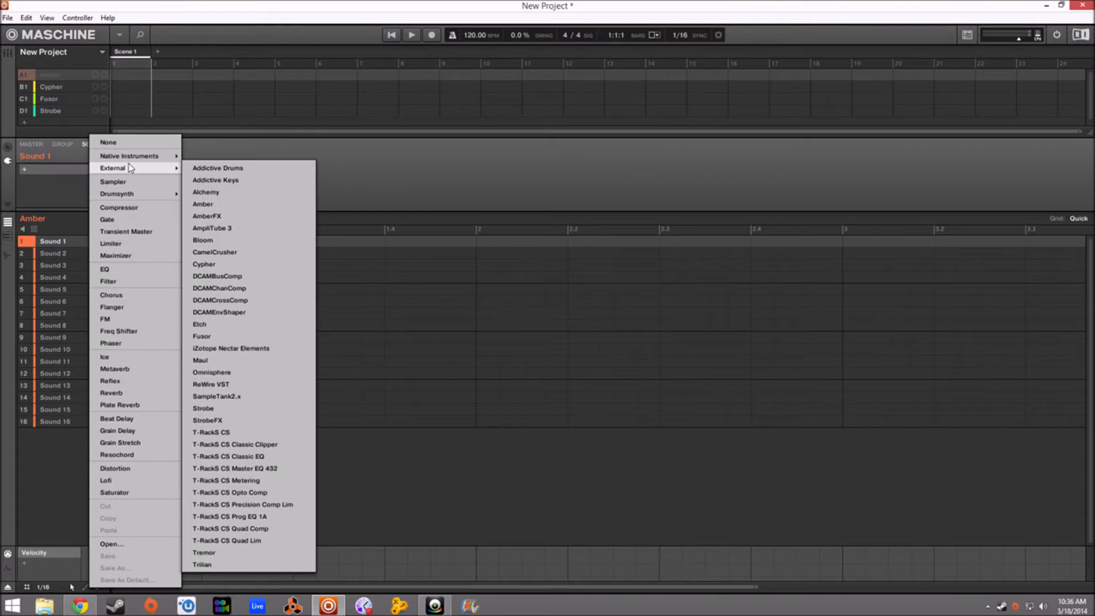
{"action": "left_click", "coordinate": [206, 203]}
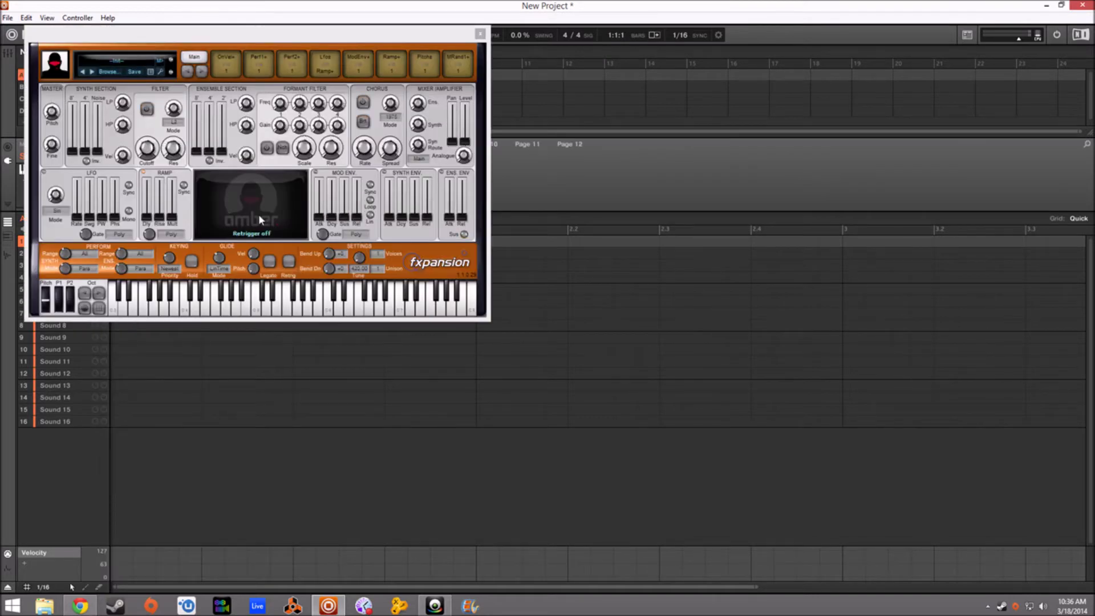
- Load Amber's KB Milk preset from the Keys style presets
{"action": "left_click", "coordinate": [107, 72]}
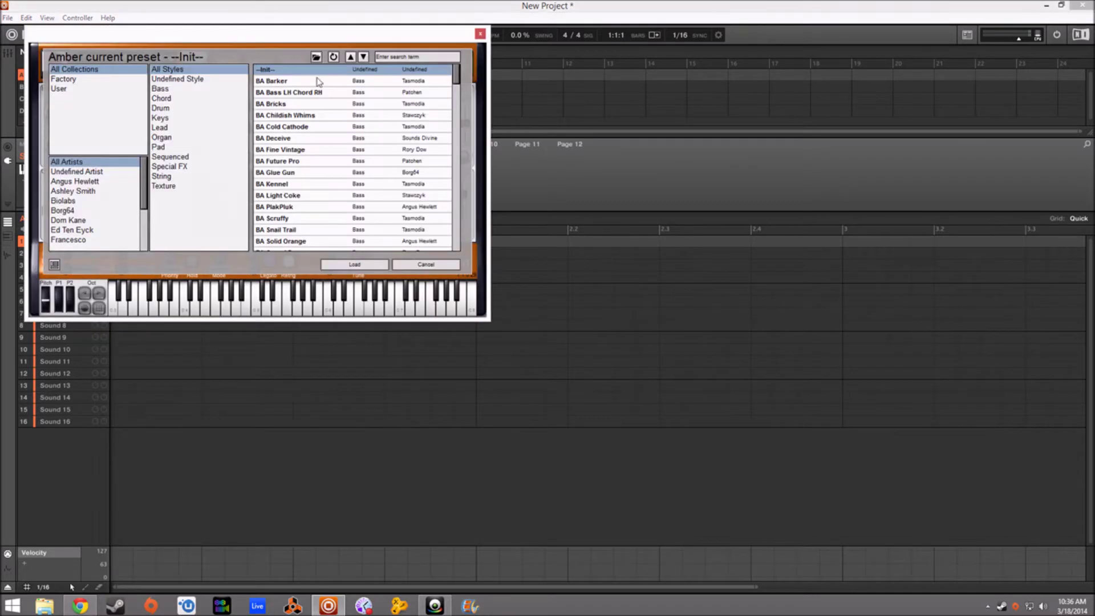
{"action": "left_click", "coordinate": [165, 128]}
{"action": "left_click", "coordinate": [177, 119]}
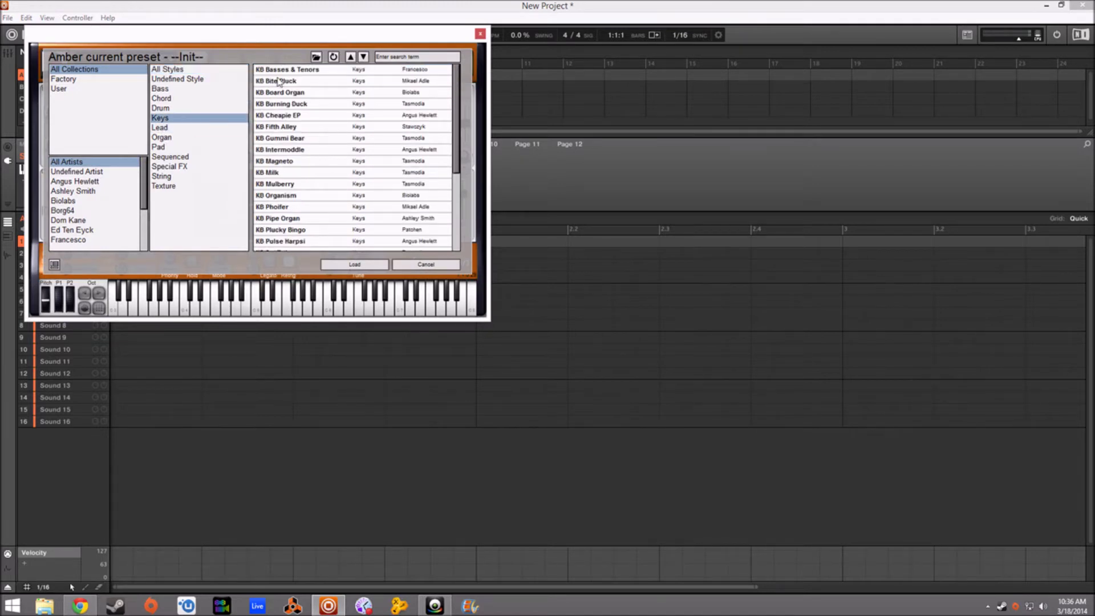
{"action": "left_click", "coordinate": [293, 170]}
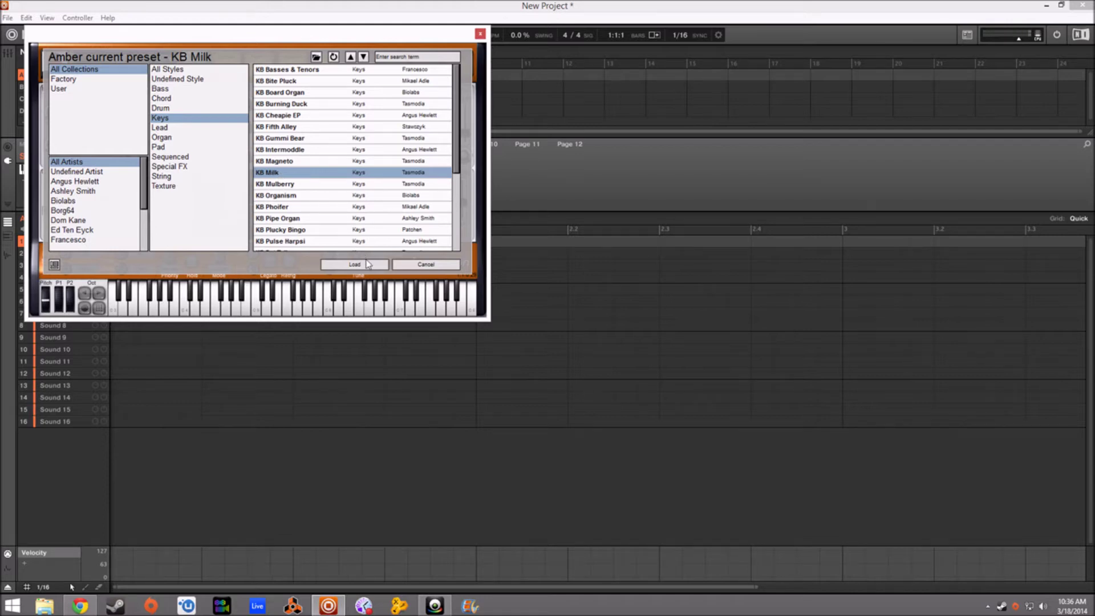
{"action": "left_click", "coordinate": [369, 264]}
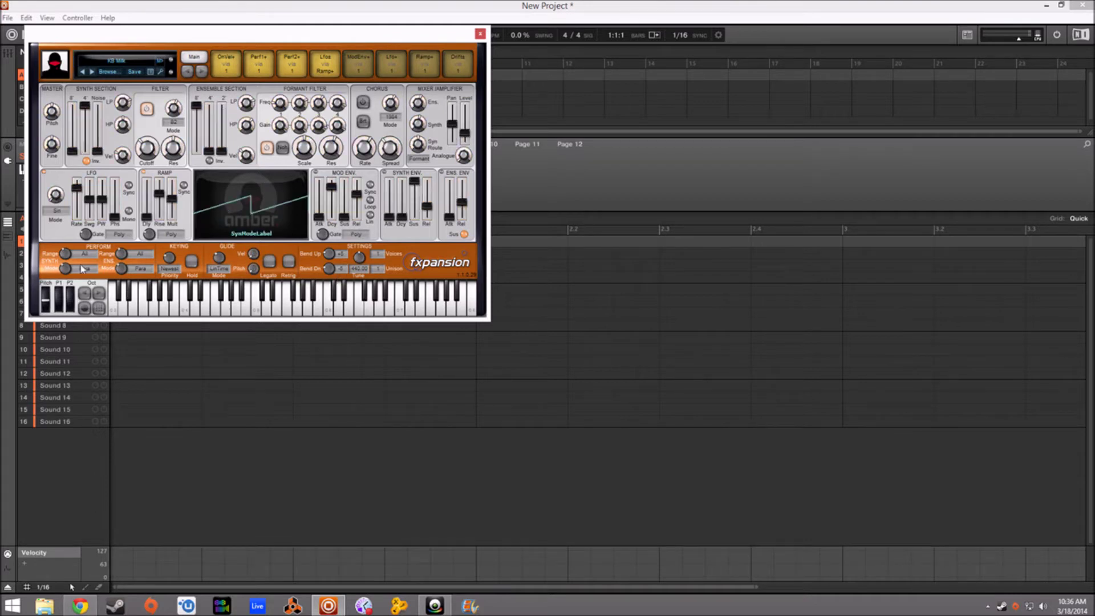
- Show LFO modulation depths on the sliders, move the synth window right, and reopen the browser
{"action": "left_click", "coordinate": [387, 65]}
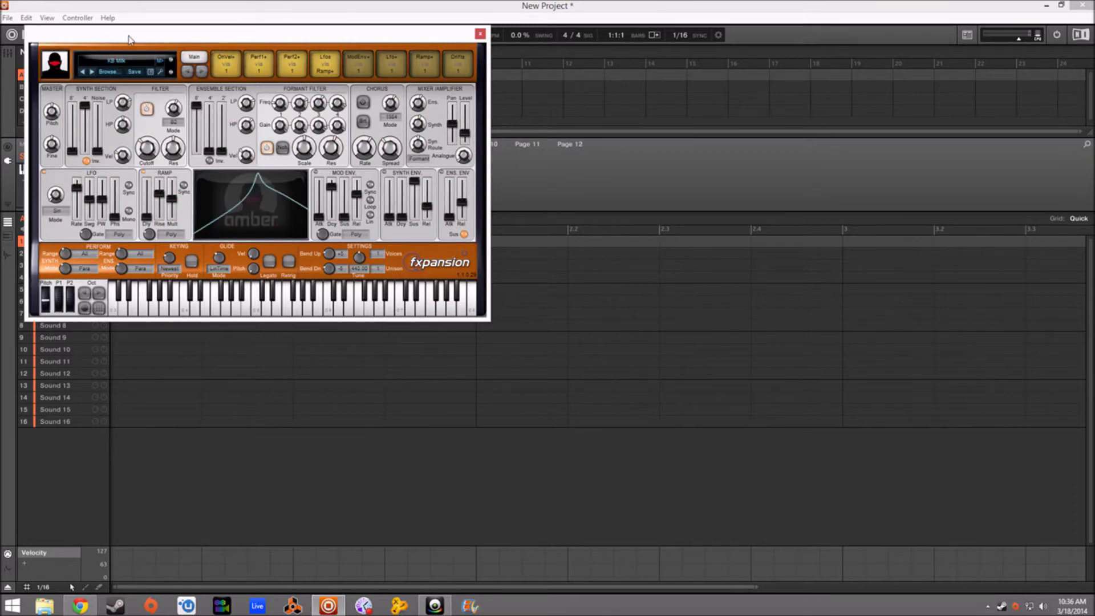
{"action": "left_click_drag", "start_coordinate": [128, 39], "coordinate": [265, 38]}
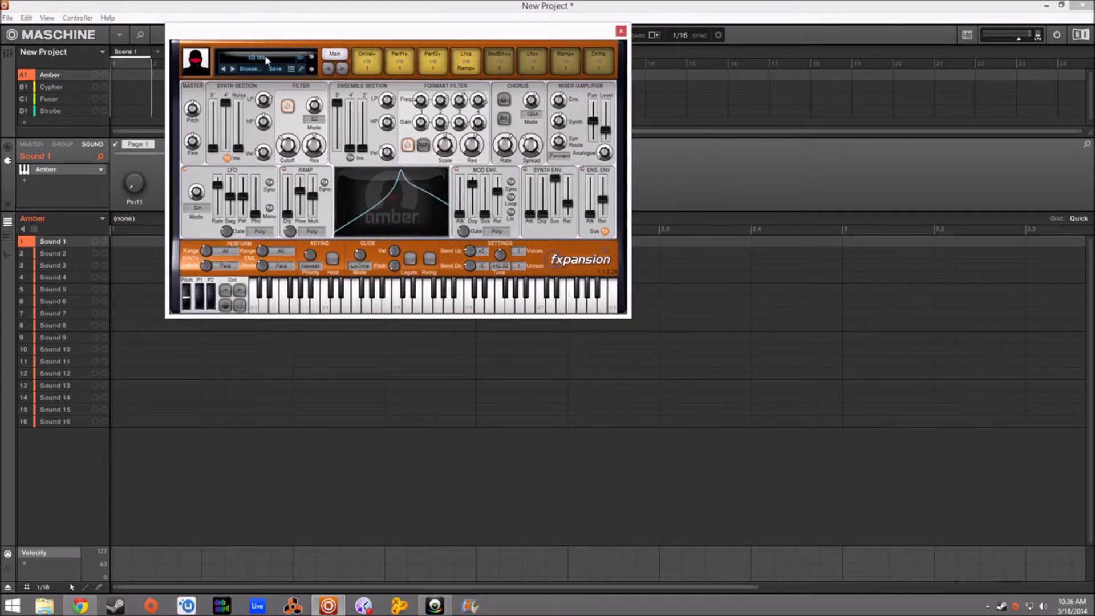
{"action": "mouse_move", "coordinate": [397, 97]}
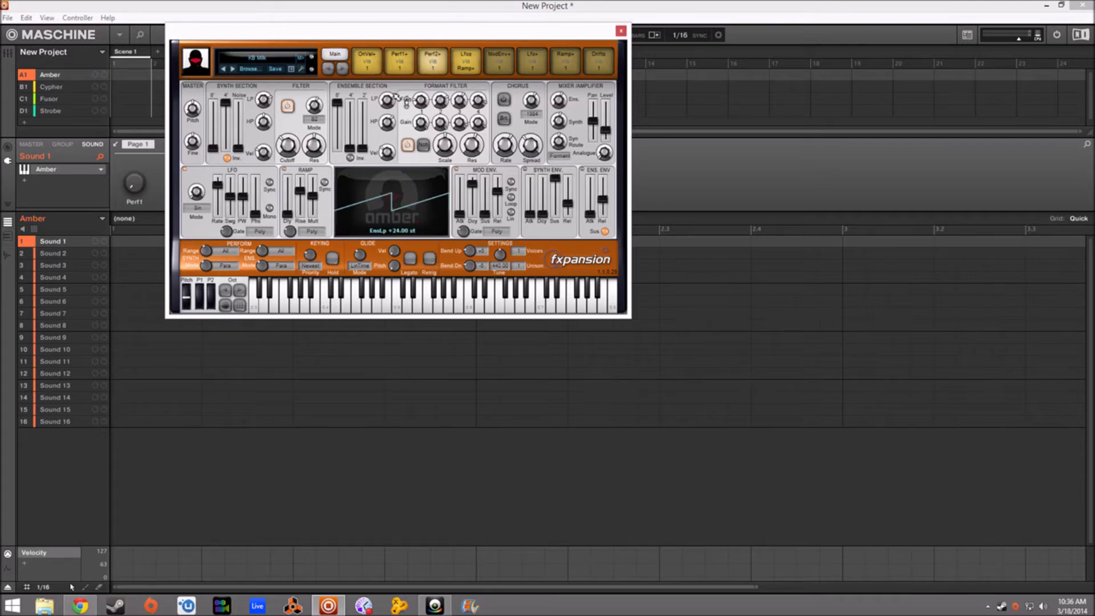
{"action": "left_click", "coordinate": [246, 68]}
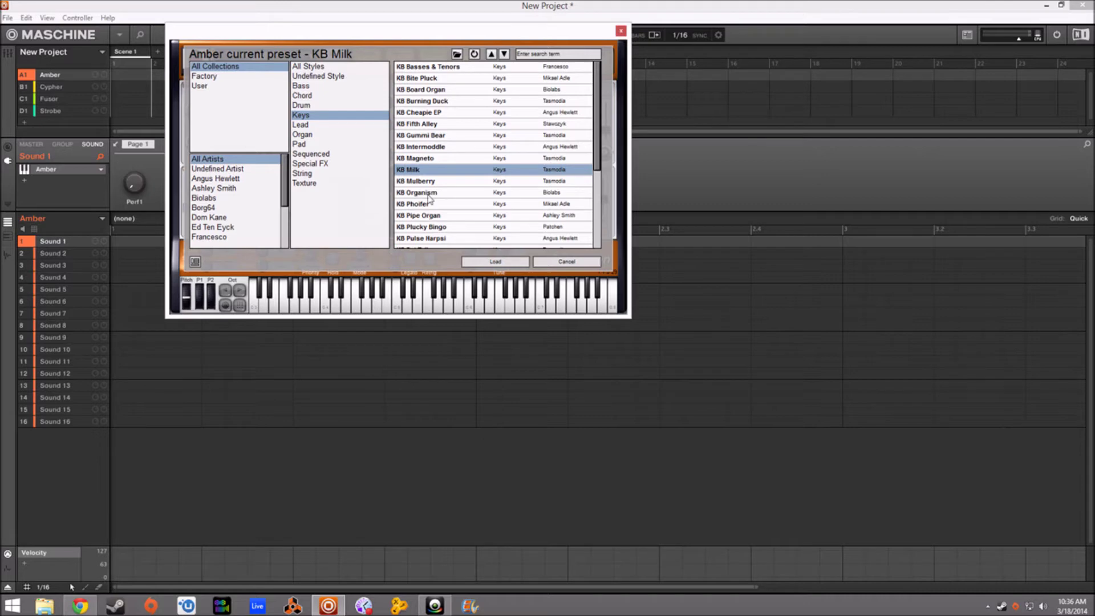
- Audition KB Pipe Organ, then leads LD Brazzie, LD Glasswater, LD Glitched Chords and LD No Grumbling
{"action": "left_click", "coordinate": [444, 219]}
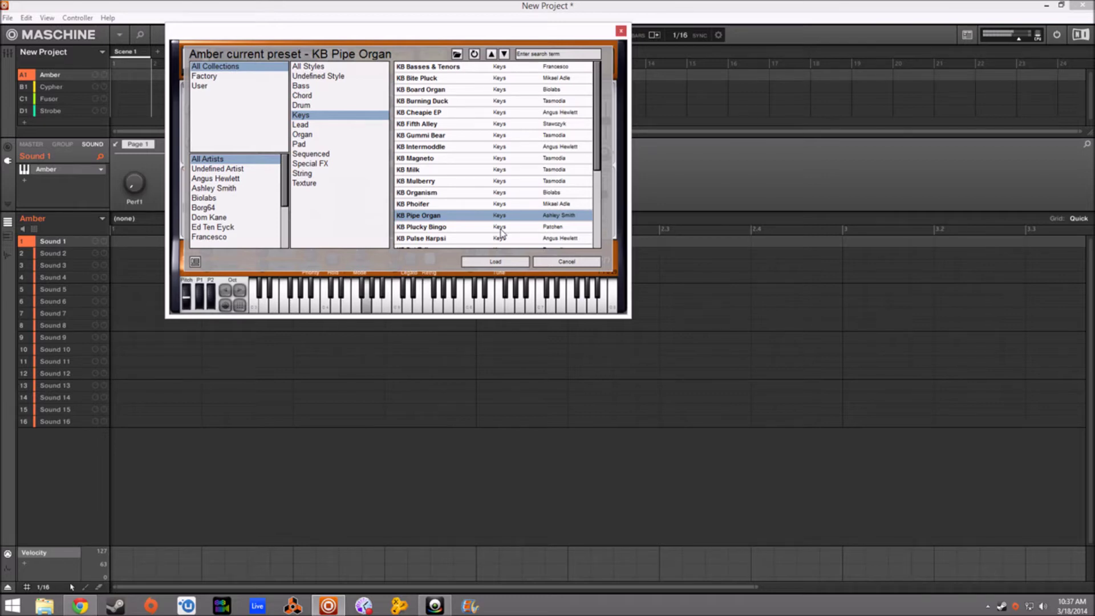
{"action": "left_click", "coordinate": [308, 125]}
{"action": "left_click", "coordinate": [416, 125]}
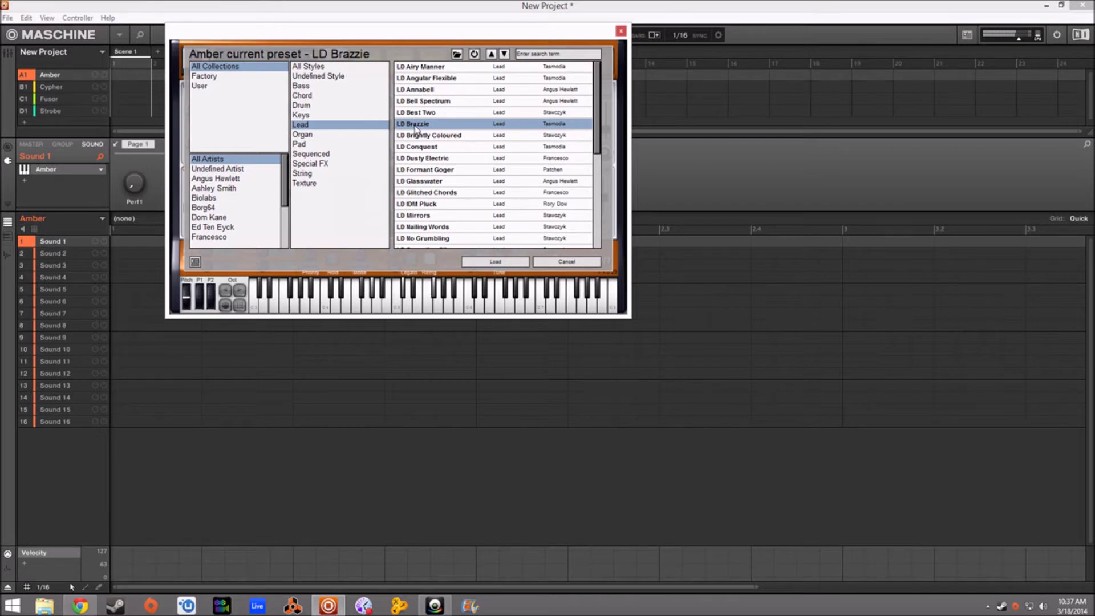
{"action": "left_click", "coordinate": [429, 182]}
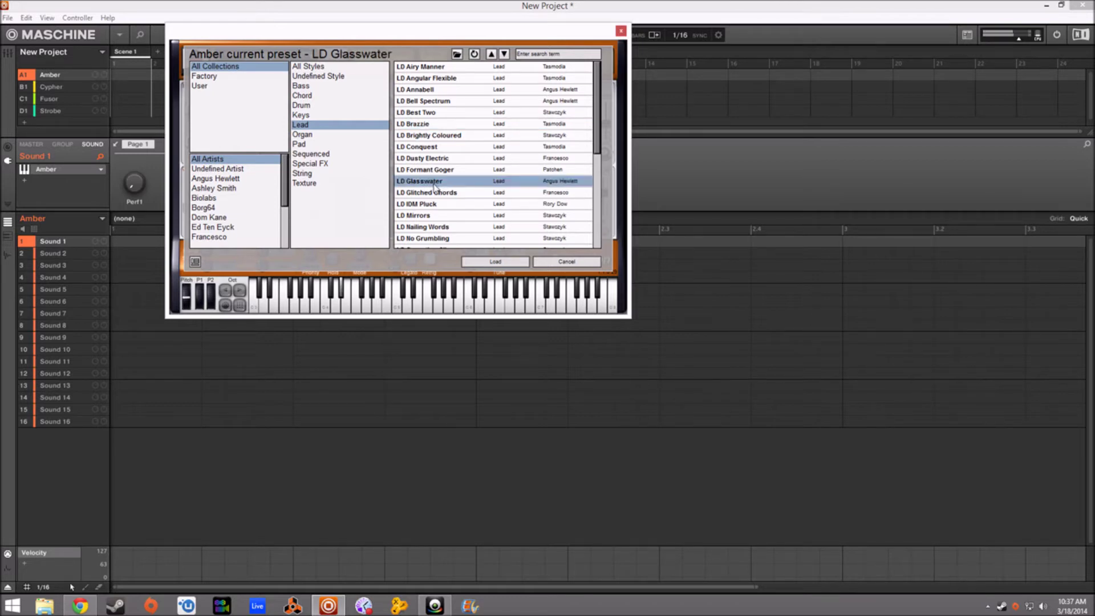
{"action": "left_click", "coordinate": [436, 192]}
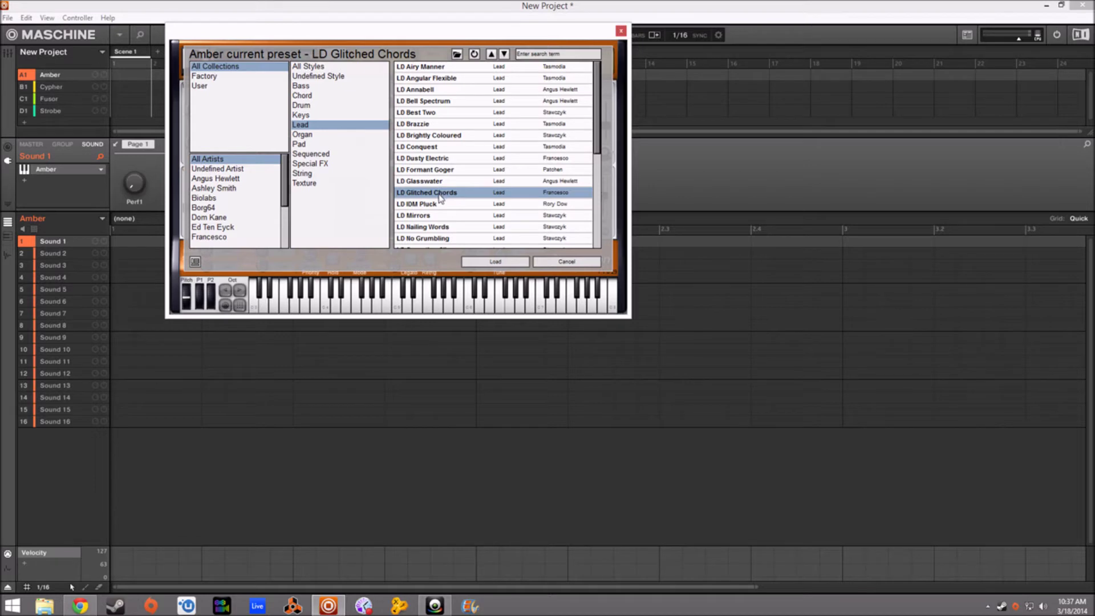
{"action": "left_click", "coordinate": [440, 238]}
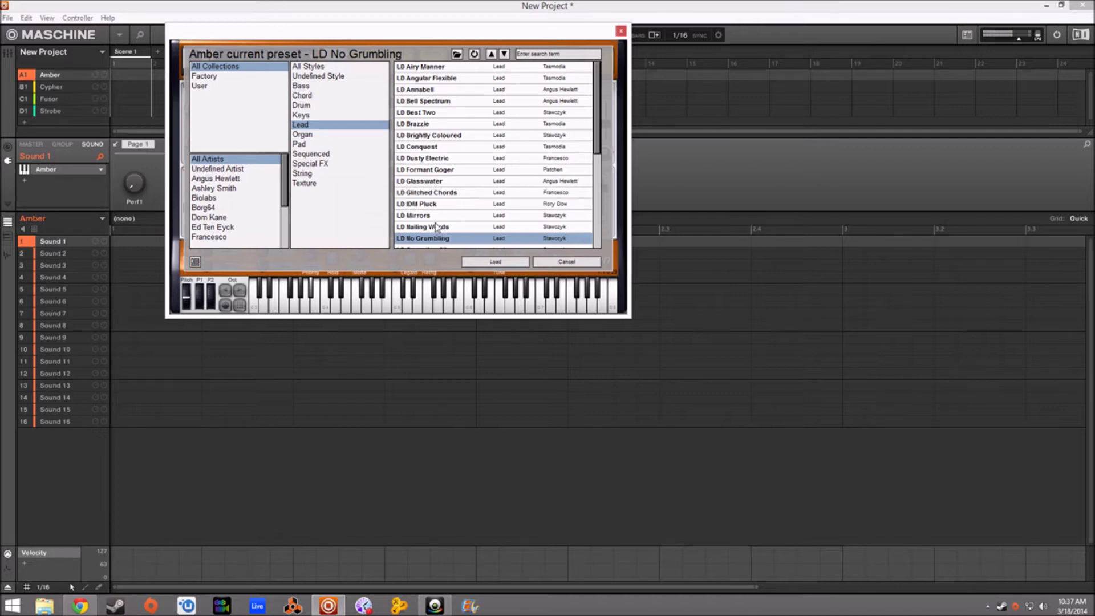
- Switch to String presets and audition ST Casino and ST Classic Dance Strings
{"action": "left_click", "coordinate": [304, 173]}
{"action": "left_click", "coordinate": [429, 68]}
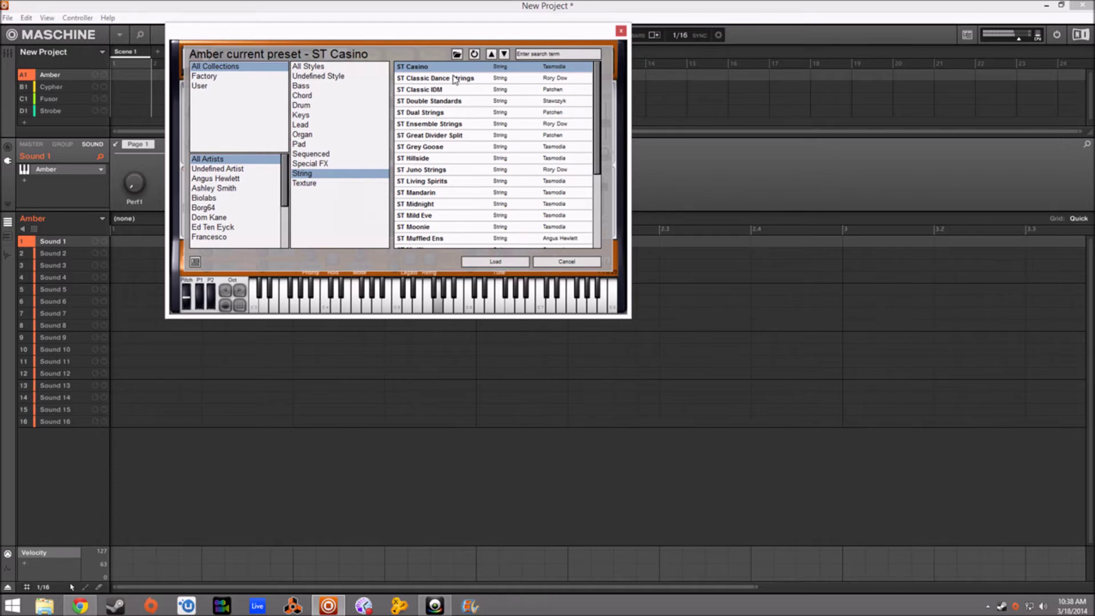
{"action": "left_click", "coordinate": [455, 79]}
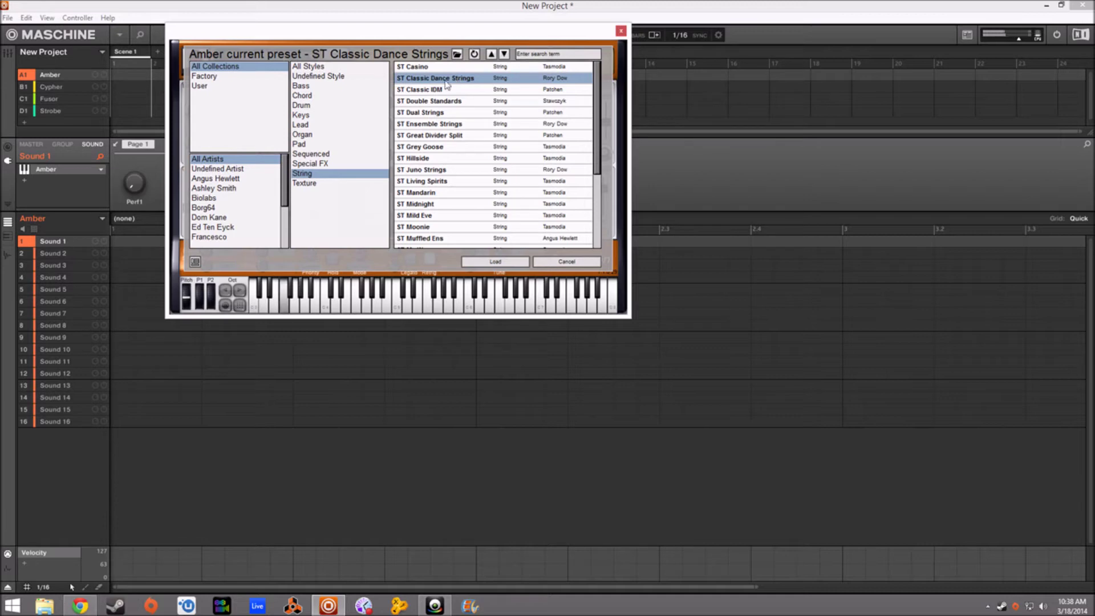
- Audition ST Double Standards, then settle on ST Juno Strings
{"action": "left_click", "coordinate": [439, 102]}
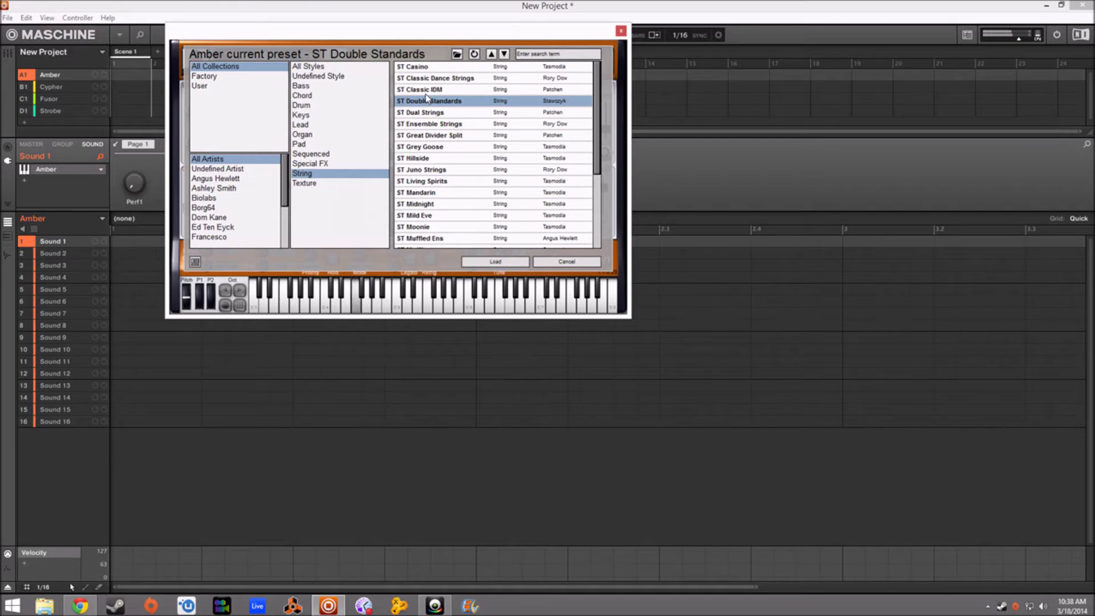
{"action": "left_click", "coordinate": [467, 168]}
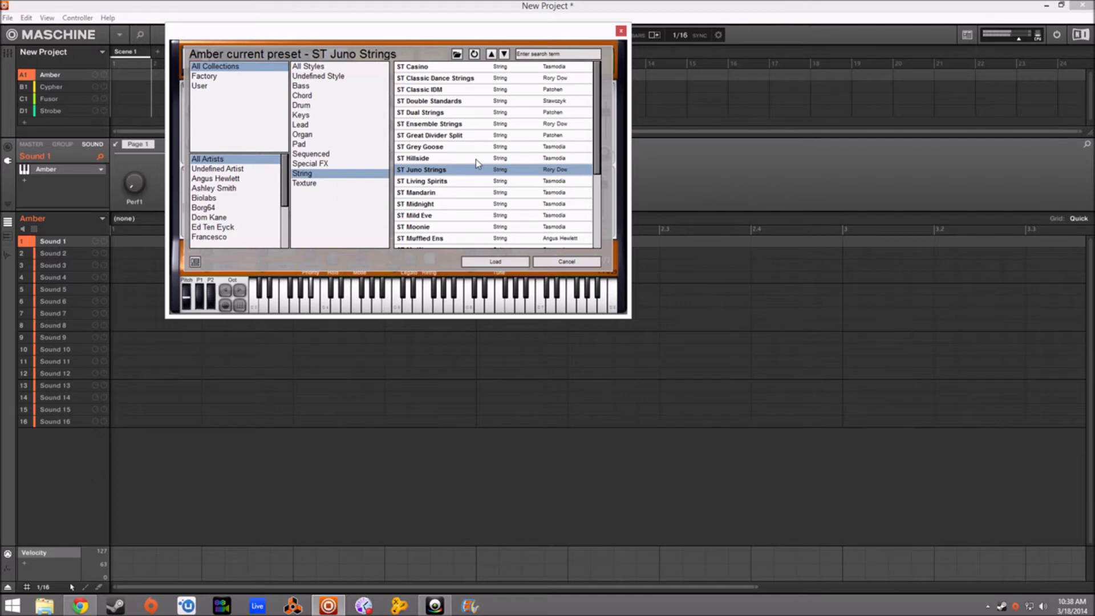
- List Texture presets and audition TX Deep House, TX Ghost and TX Trapped In Amber
{"action": "left_click", "coordinate": [308, 183]}
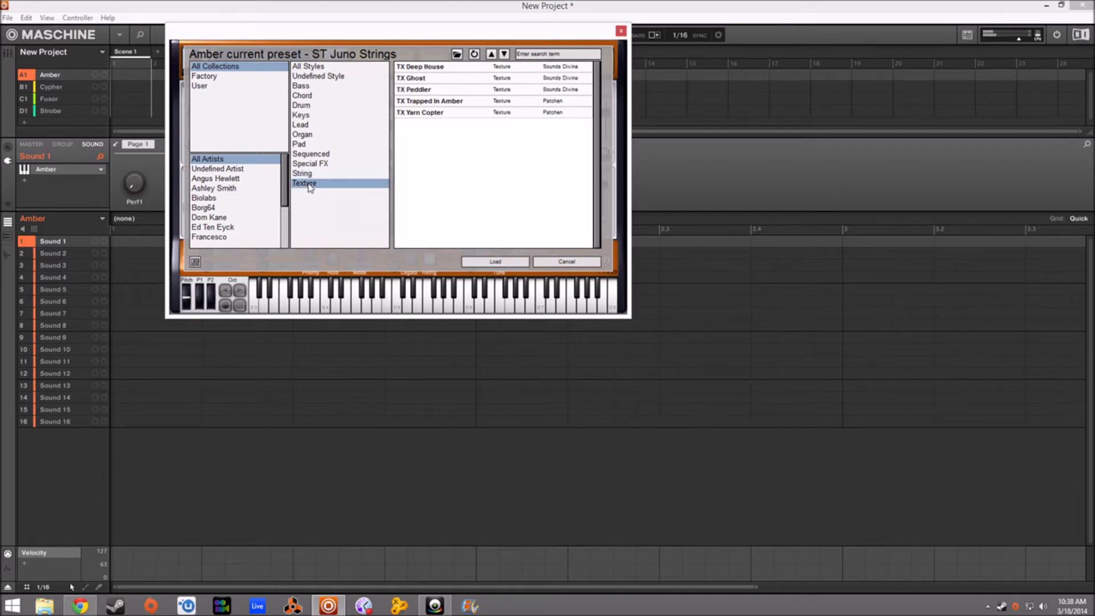
{"action": "left_click", "coordinate": [429, 67]}
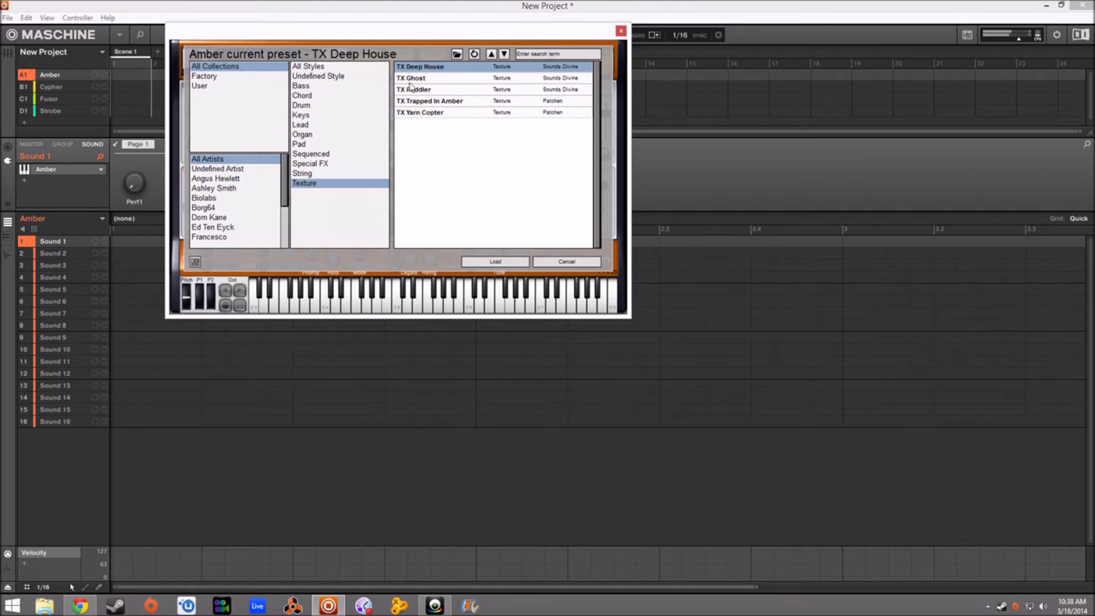
{"action": "left_click", "coordinate": [421, 79]}
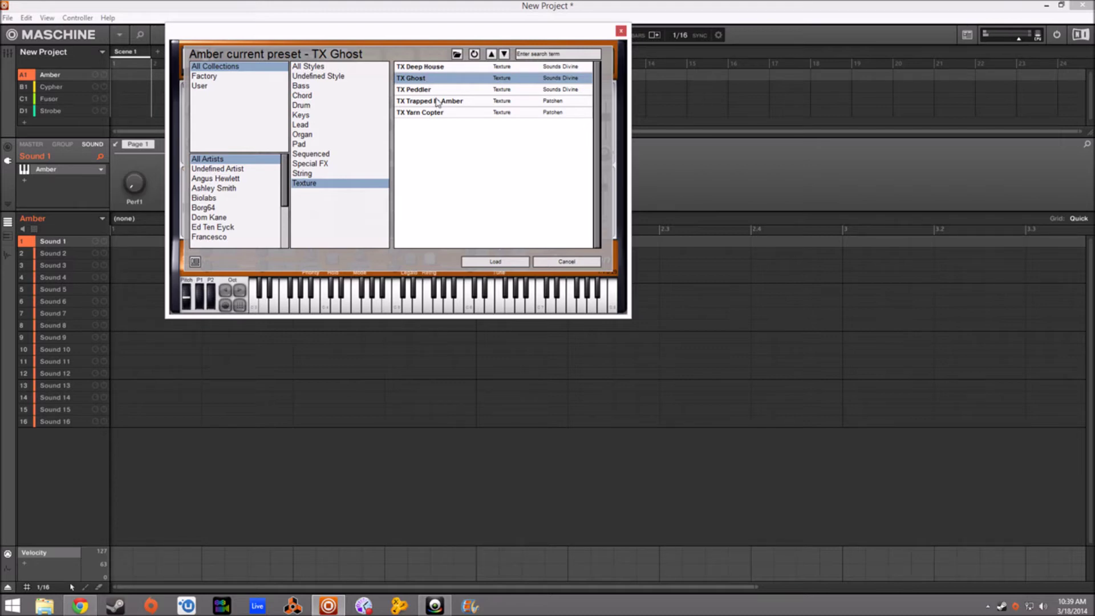
{"action": "left_click", "coordinate": [438, 101]}
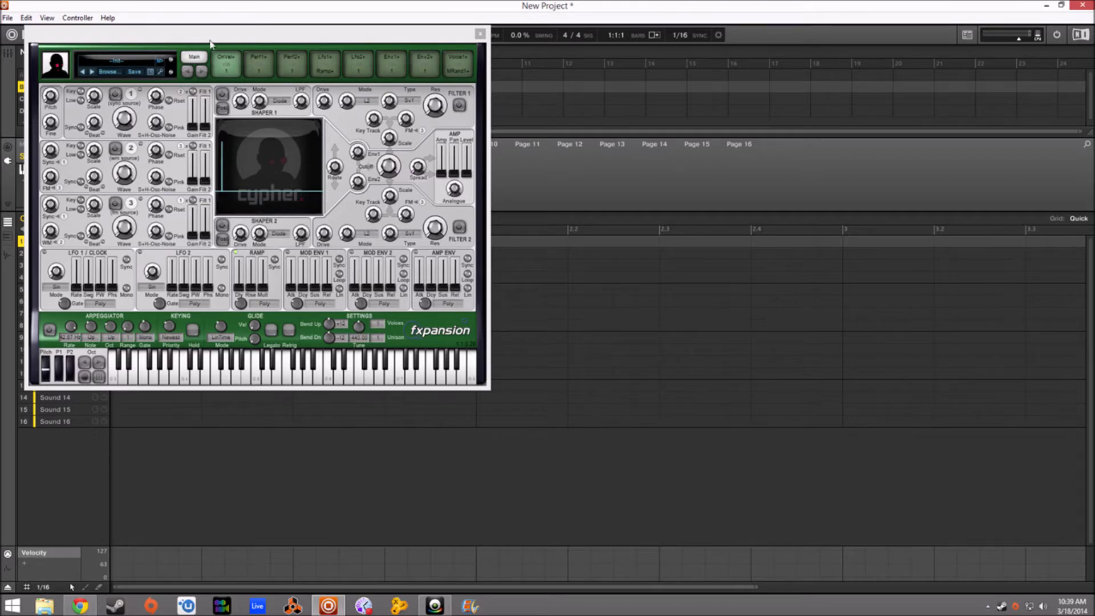
- Move the Cypher window aside, load BA Academic from the Bass menu, and step to BA Acid Force
{"action": "left_click_drag", "start_coordinate": [212, 41], "coordinate": [393, 43]}
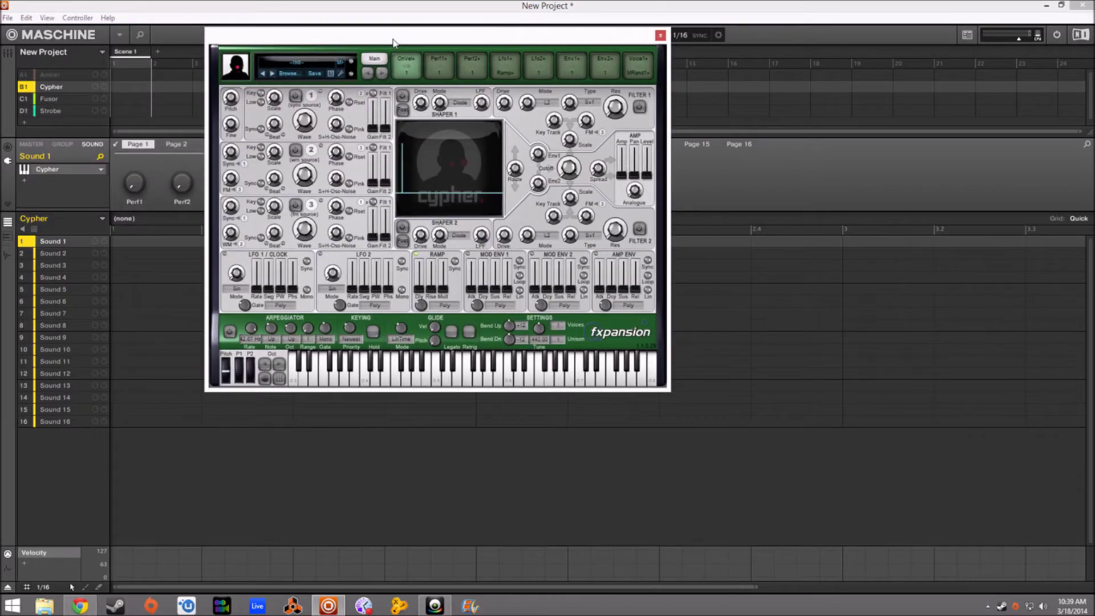
{"action": "left_click", "coordinate": [304, 64]}
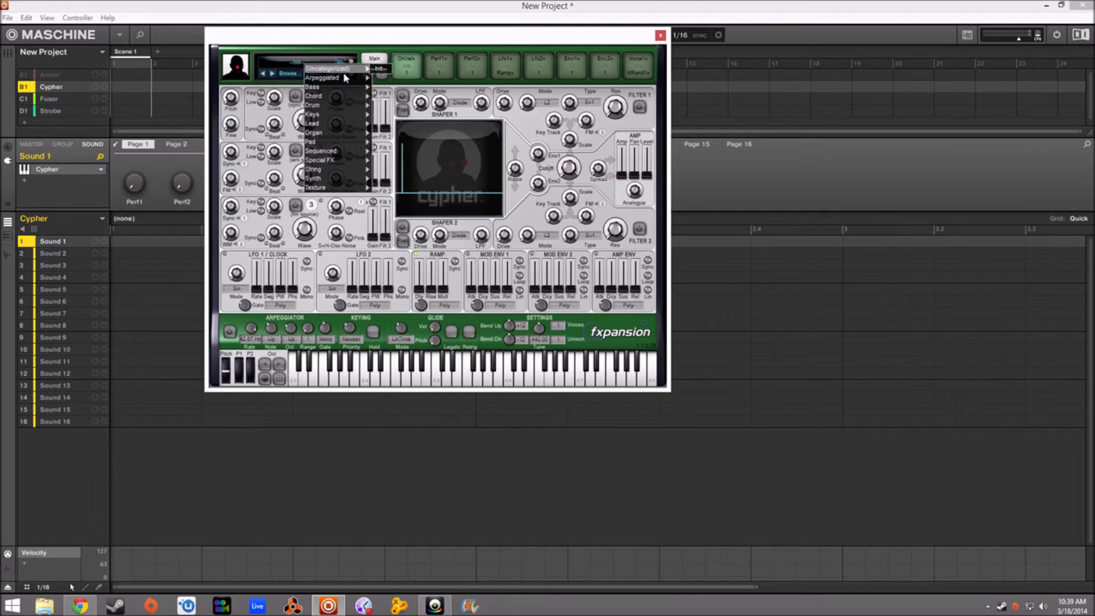
{"action": "mouse_move", "coordinate": [343, 86]}
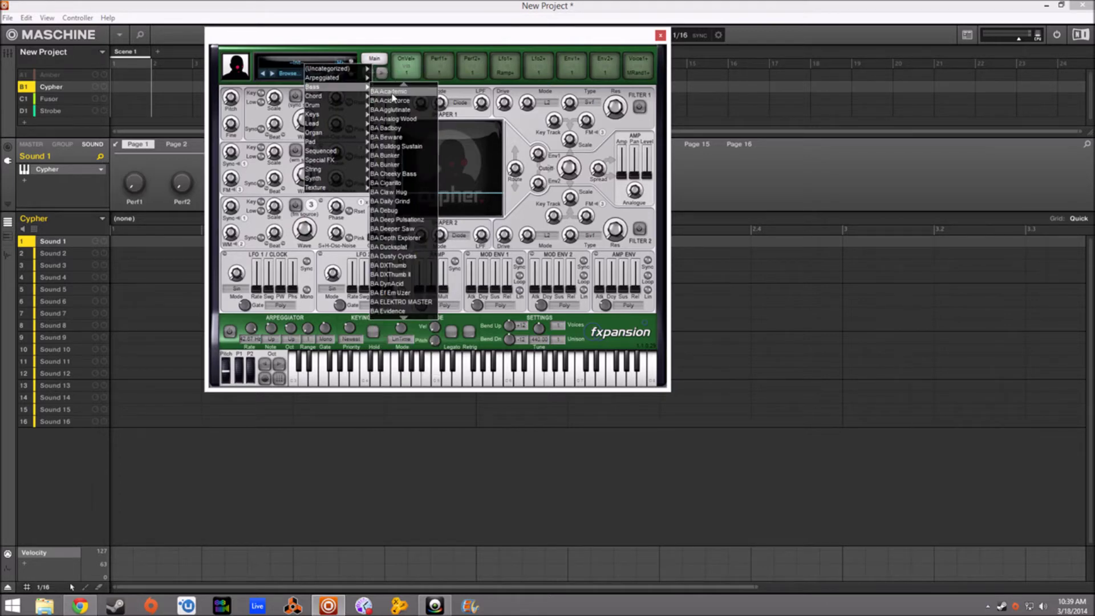
{"action": "left_click", "coordinate": [393, 93]}
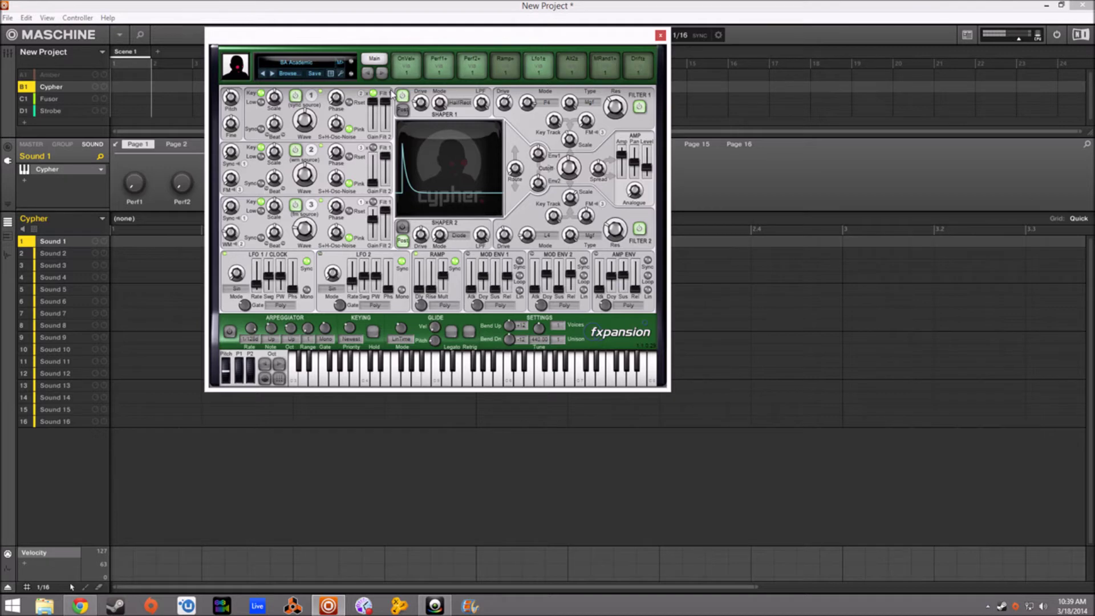
{"action": "left_click", "coordinate": [273, 72]}
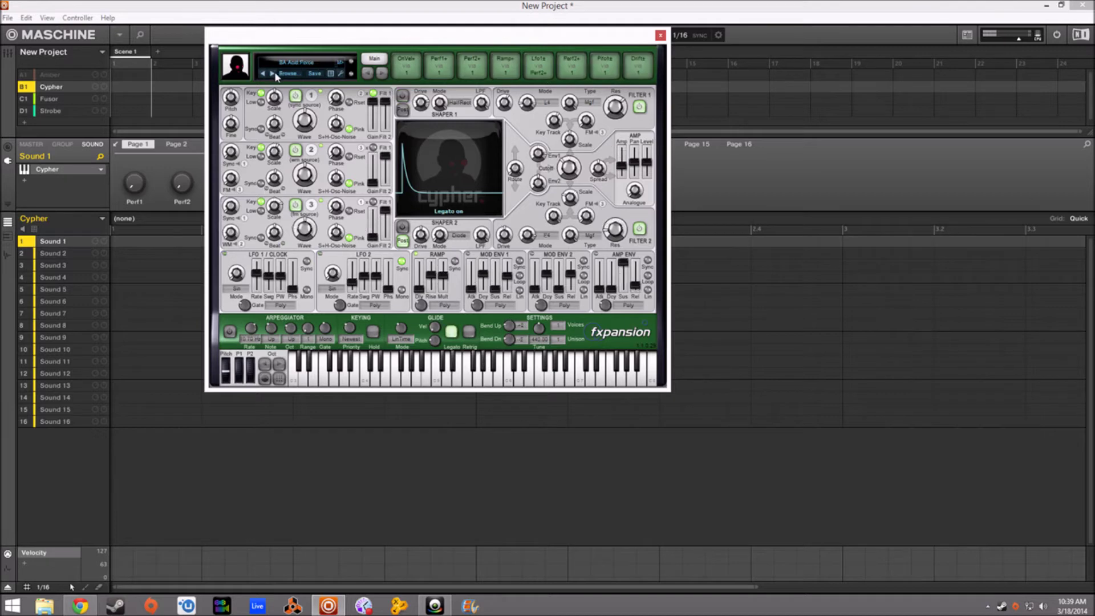
- Audition Arpeggiated presets AR AnaPluck Seq through AR Italo-Disco Octaves, then select BA Agglutinate
{"action": "left_click", "coordinate": [277, 74]}
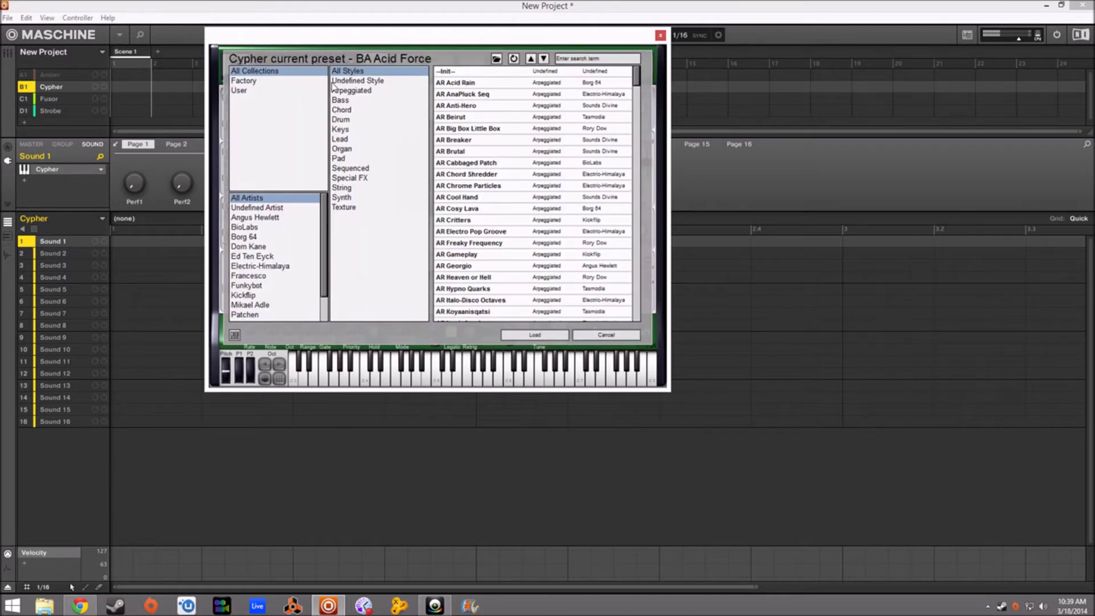
{"action": "left_click", "coordinate": [357, 92]}
{"action": "left_click", "coordinate": [458, 83]}
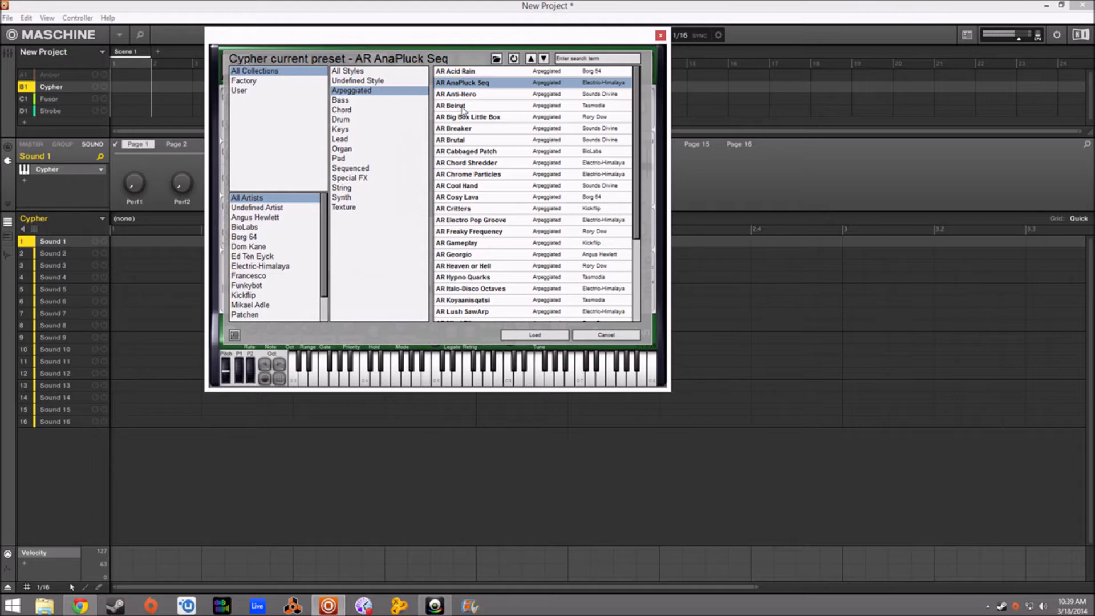
{"action": "left_click", "coordinate": [463, 106]}
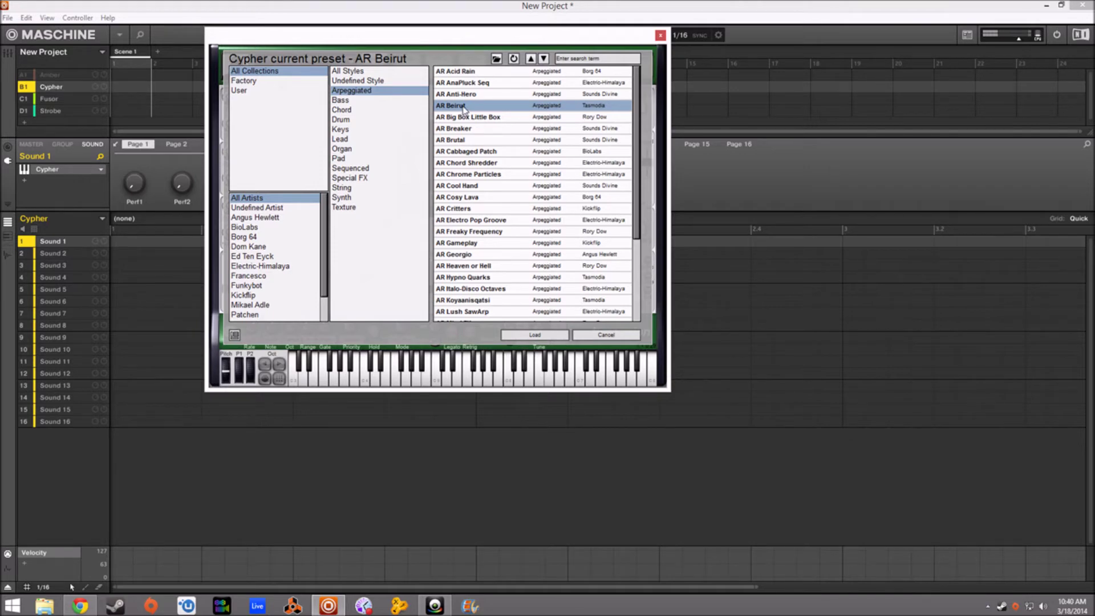
{"action": "left_click", "coordinate": [481, 129]}
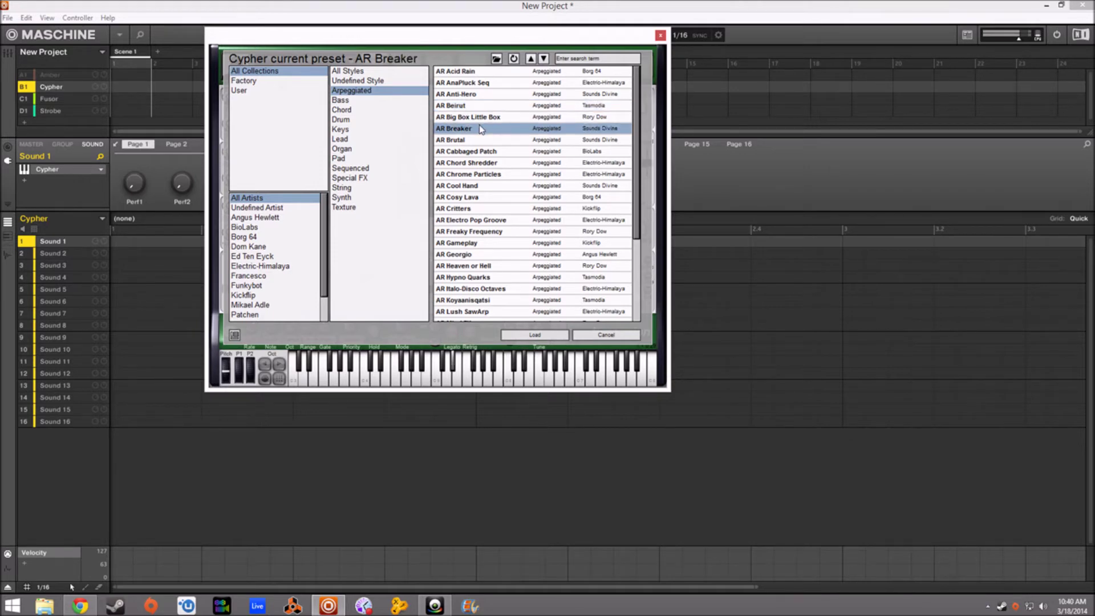
{"action": "left_click", "coordinate": [471, 154]}
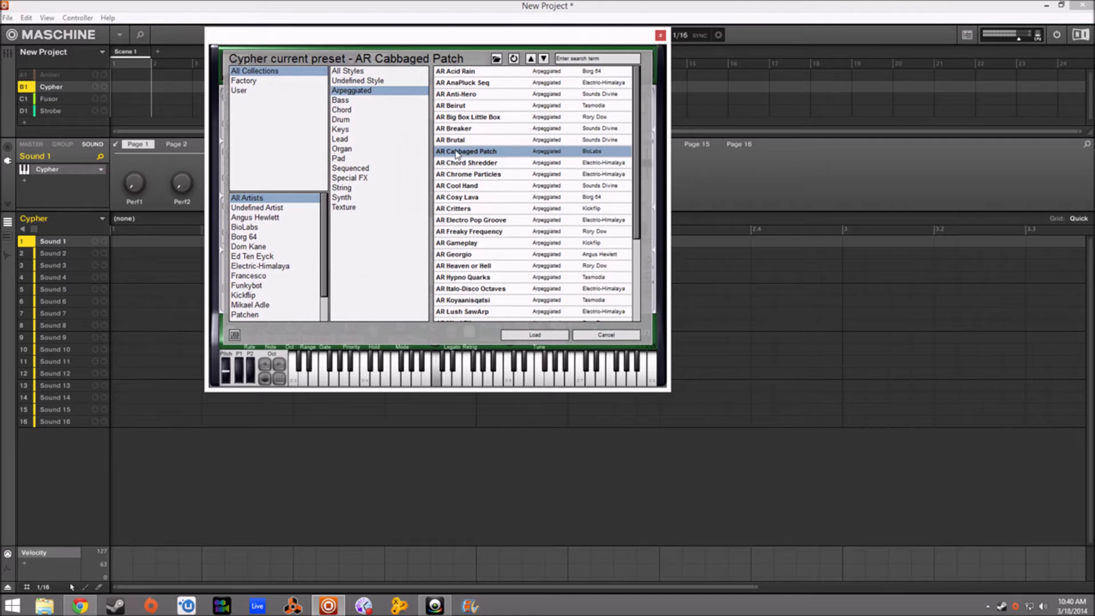
{"action": "left_click", "coordinate": [474, 254]}
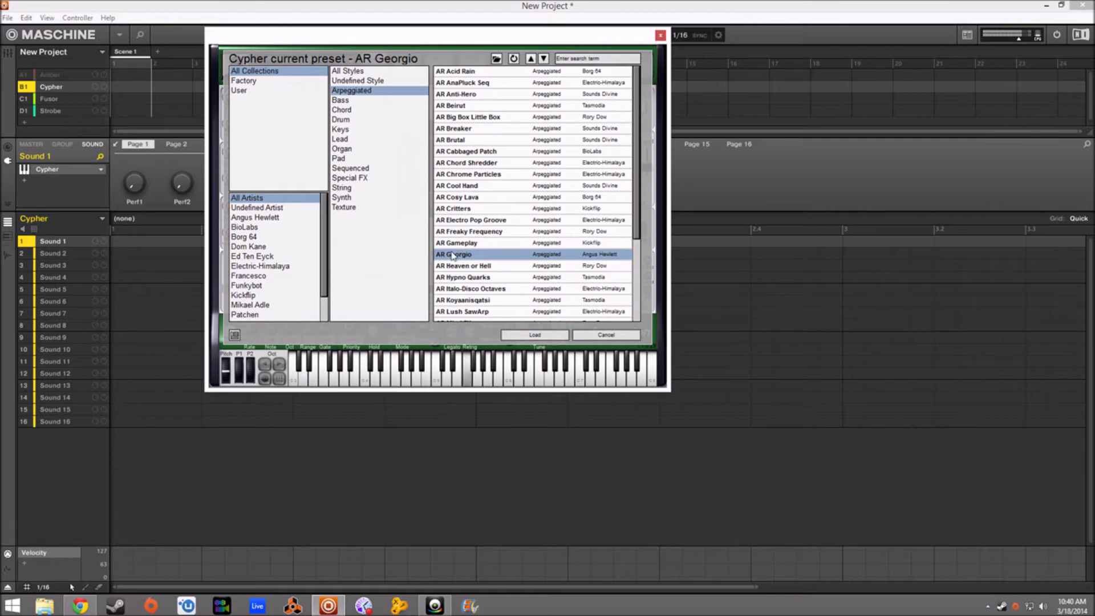
{"action": "left_click", "coordinate": [489, 290]}
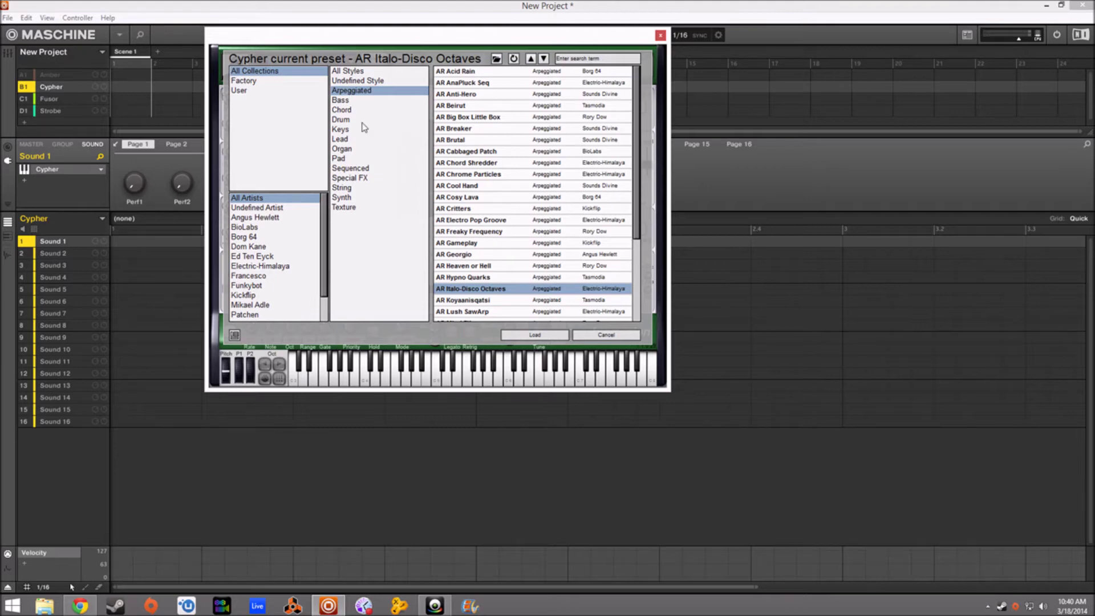
{"action": "key", "text": "Down"}
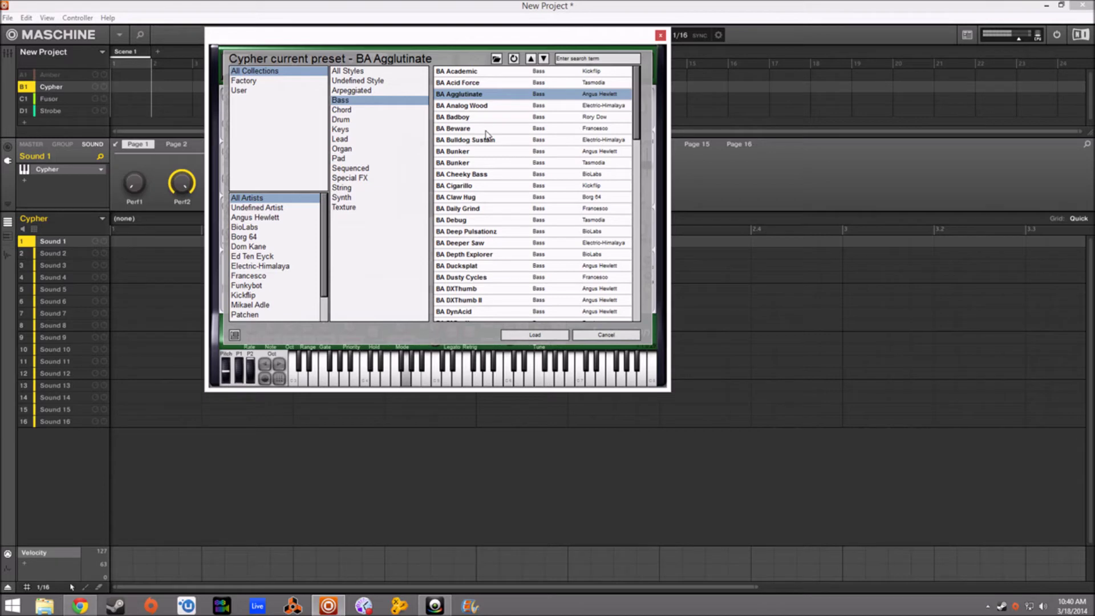
- Load the selected BA Agglutinate bass preset into Cypher and close the browser
{"action": "left_click", "coordinate": [534, 335]}
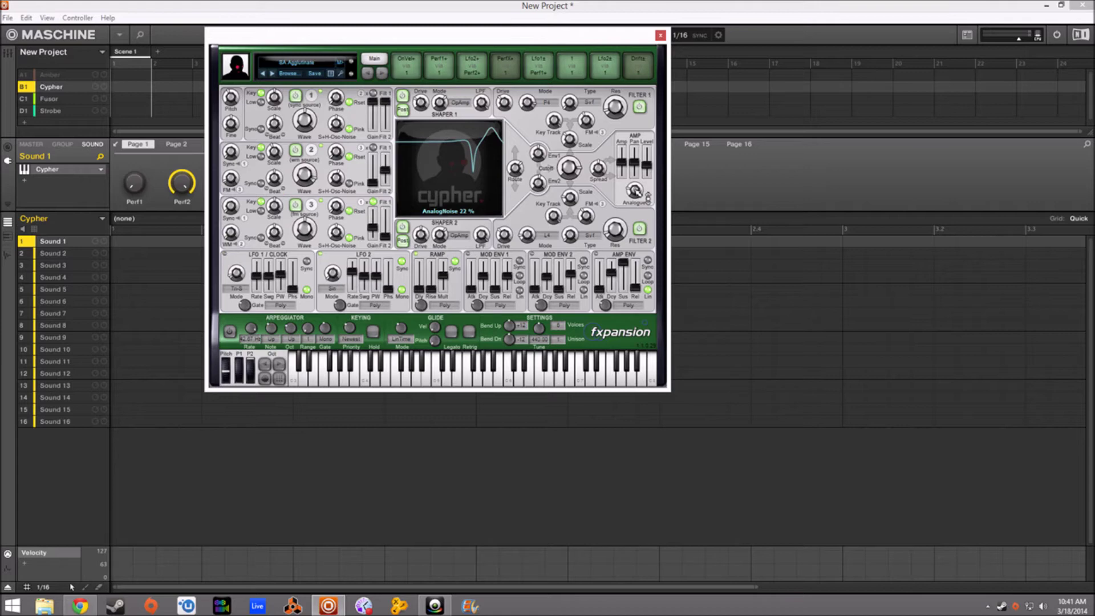
- Raise Cypher's analogue noise from 22% to 24%, then reopen the preset browser
{"action": "mouse_move", "coordinate": [648, 198]}
{"action": "left_mouse_down"}
{"action": "mouse_move", "coordinate": [649, 151]}
{"action": "mouse_move", "coordinate": [645, 244]}
{"action": "mouse_move", "coordinate": [638, 181]}
{"action": "left_mouse_up"}
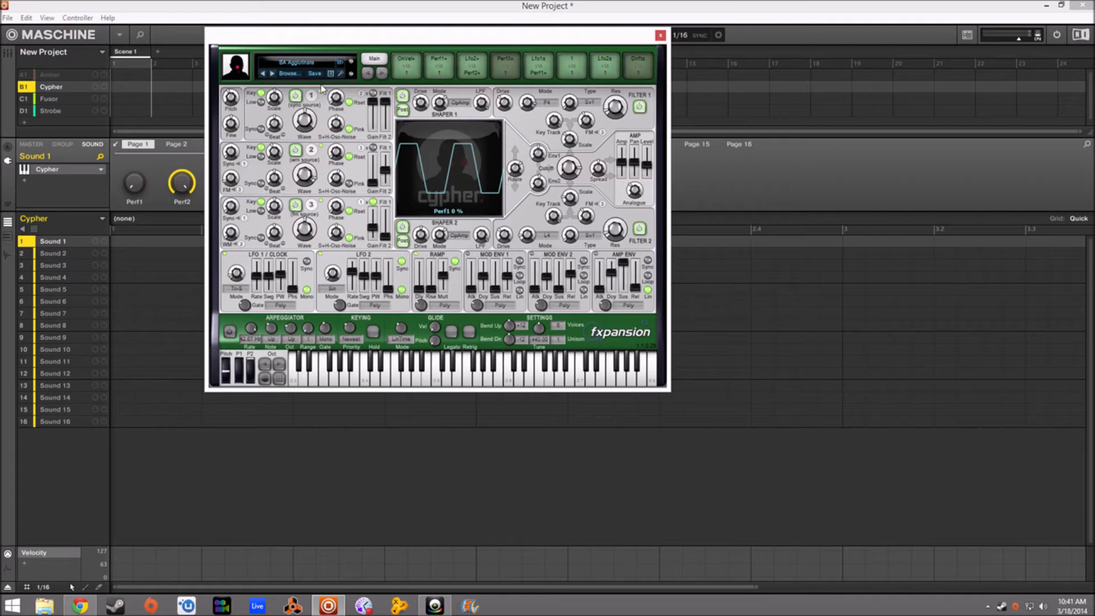
{"action": "left_click", "coordinate": [294, 81]}
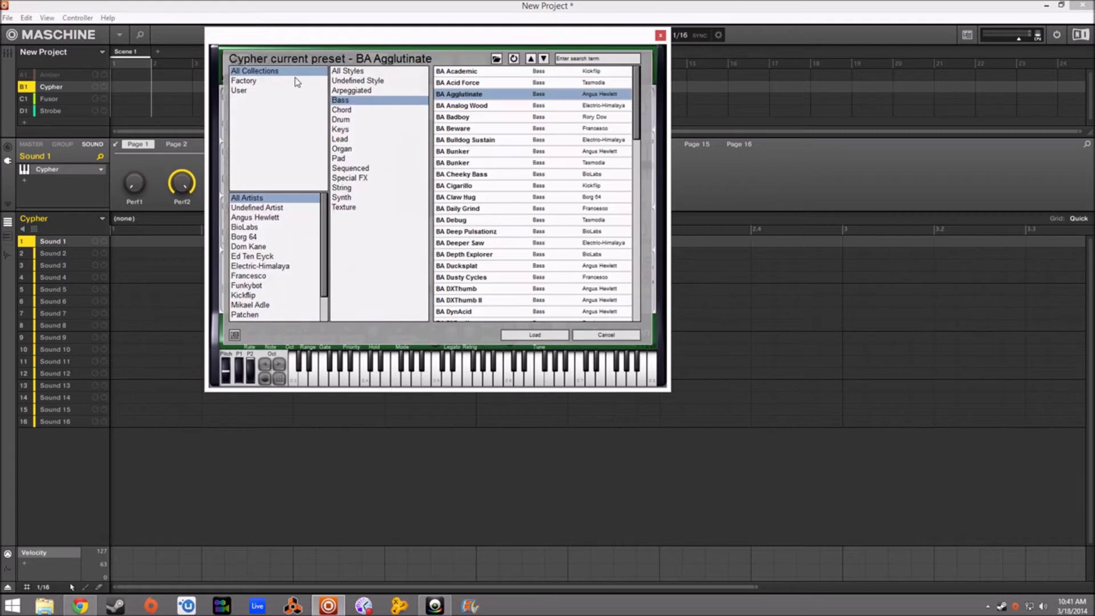
- Audition BA Daily Grind, BA DynAcid and BA First Base, then filter the browser to Drum presets
{"action": "left_click", "coordinate": [467, 209]}
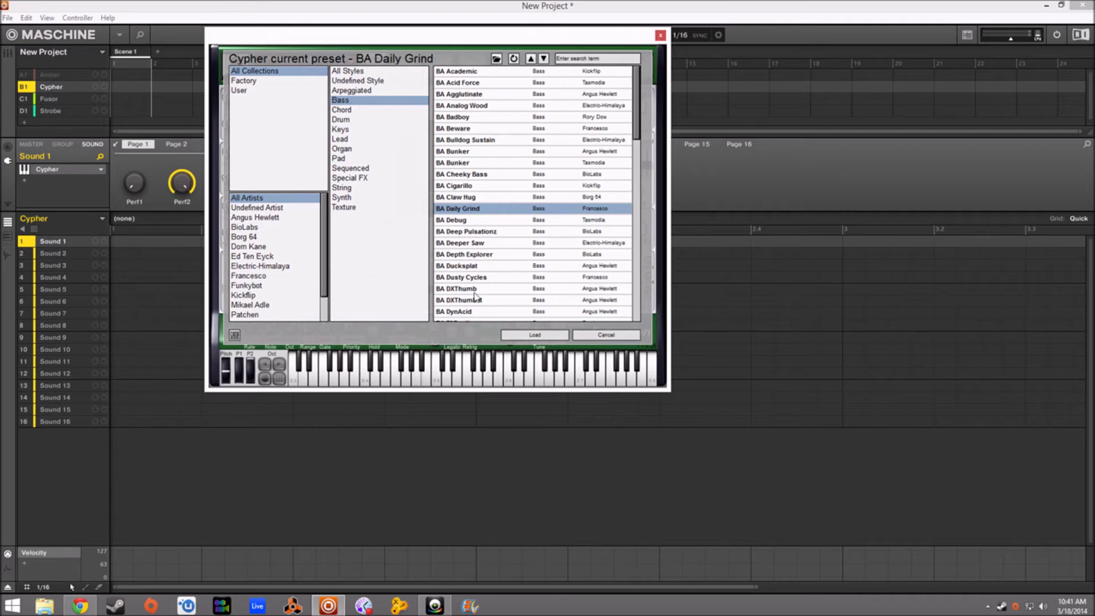
{"action": "left_click", "coordinate": [476, 312]}
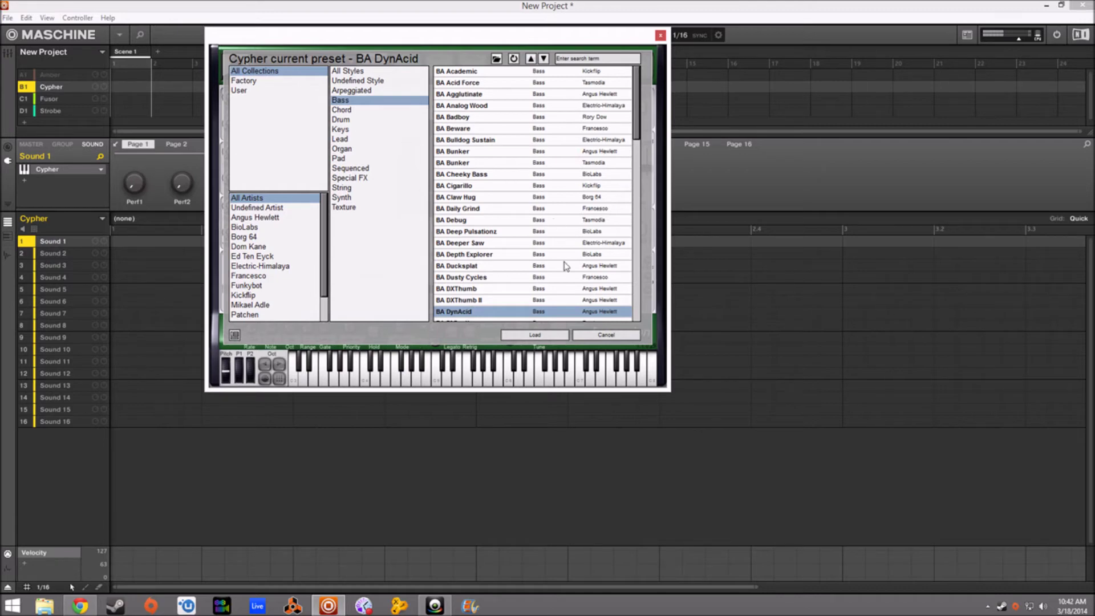
{"action": "left_click_drag", "start_coordinate": [636, 128], "coordinate": [638, 191]}
{"action": "left_click", "coordinate": [472, 238]}
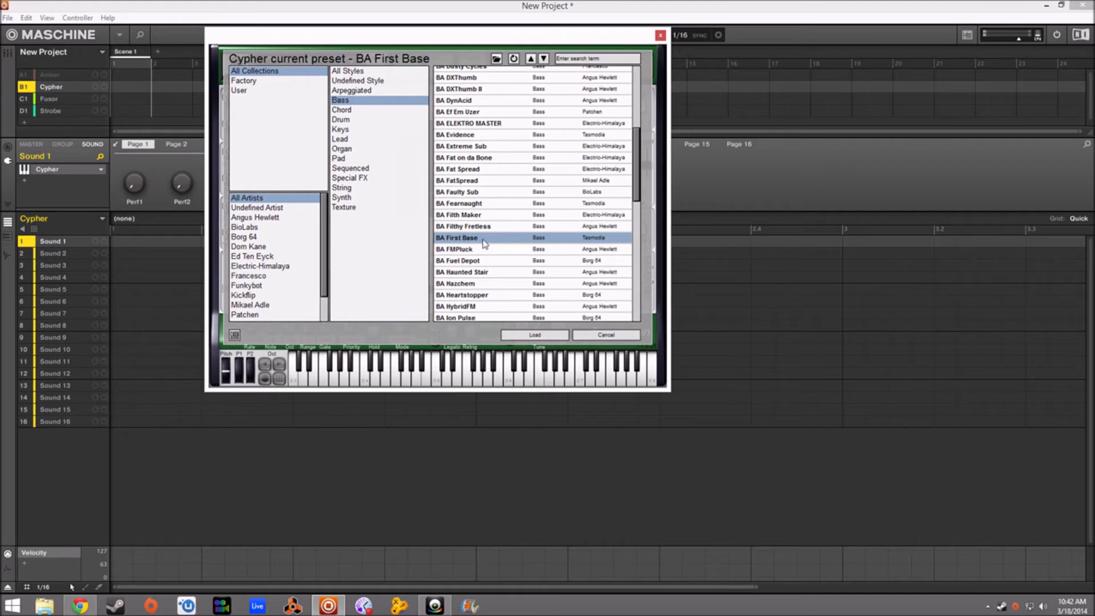
{"action": "left_click", "coordinate": [352, 119]}
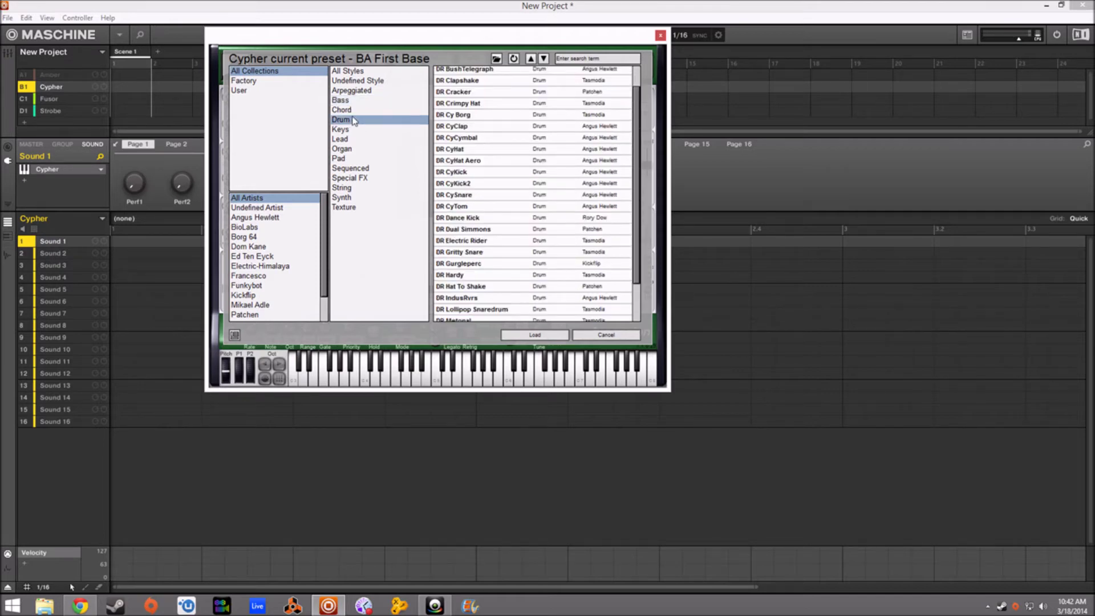
- Audition DR Clapshake, DR BushTelegraph, DR CyClap, DR Cy Borg, DR CyHat and DR CyKick2
{"action": "left_click", "coordinate": [472, 86]}
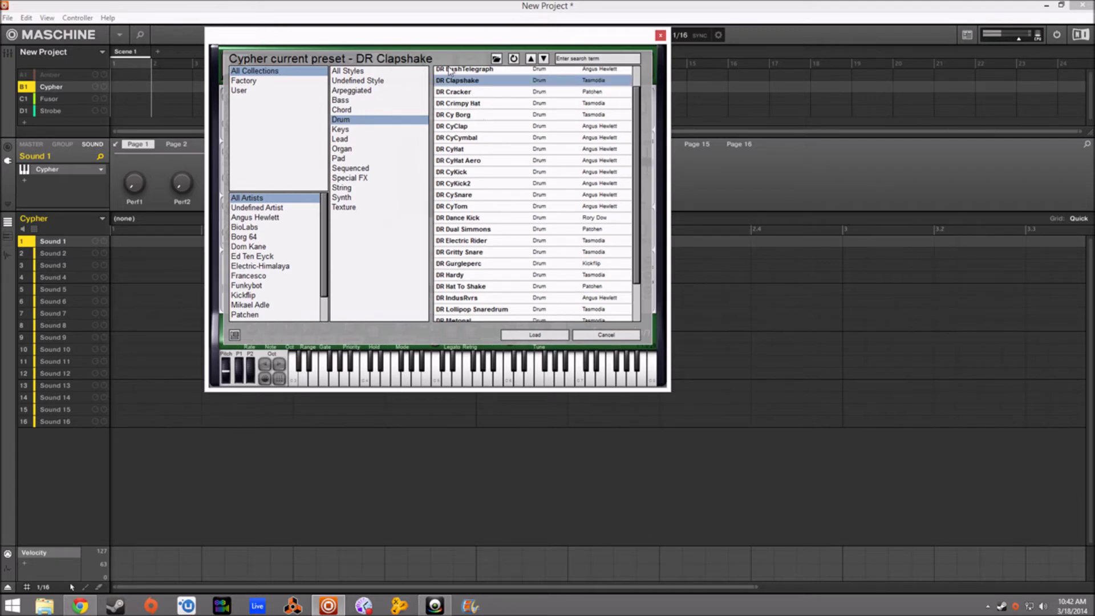
{"action": "key", "text": "Up"}
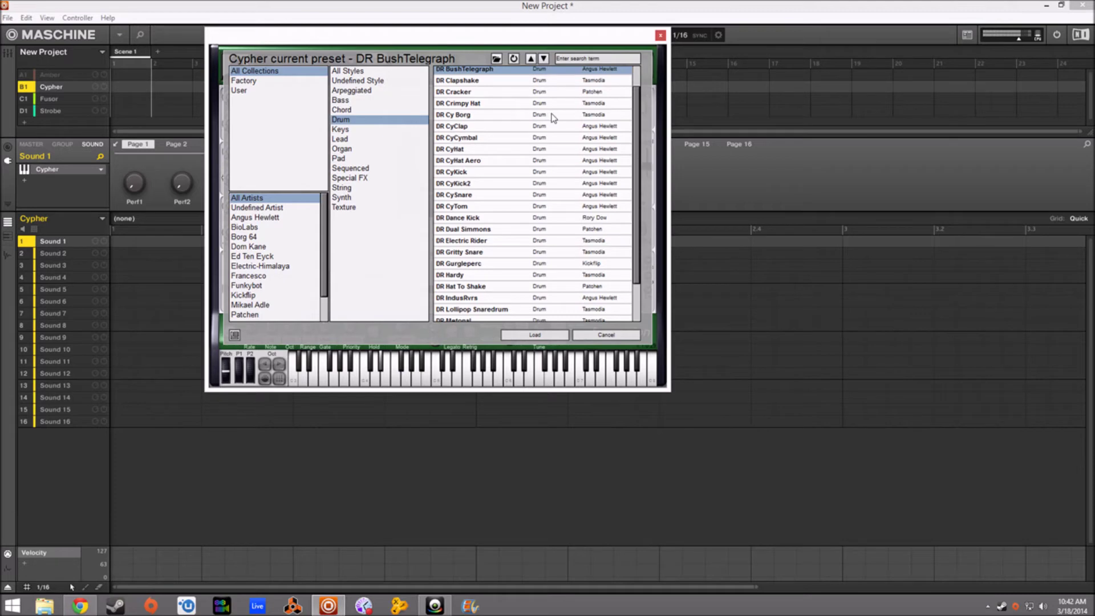
{"action": "left_click", "coordinate": [471, 130]}
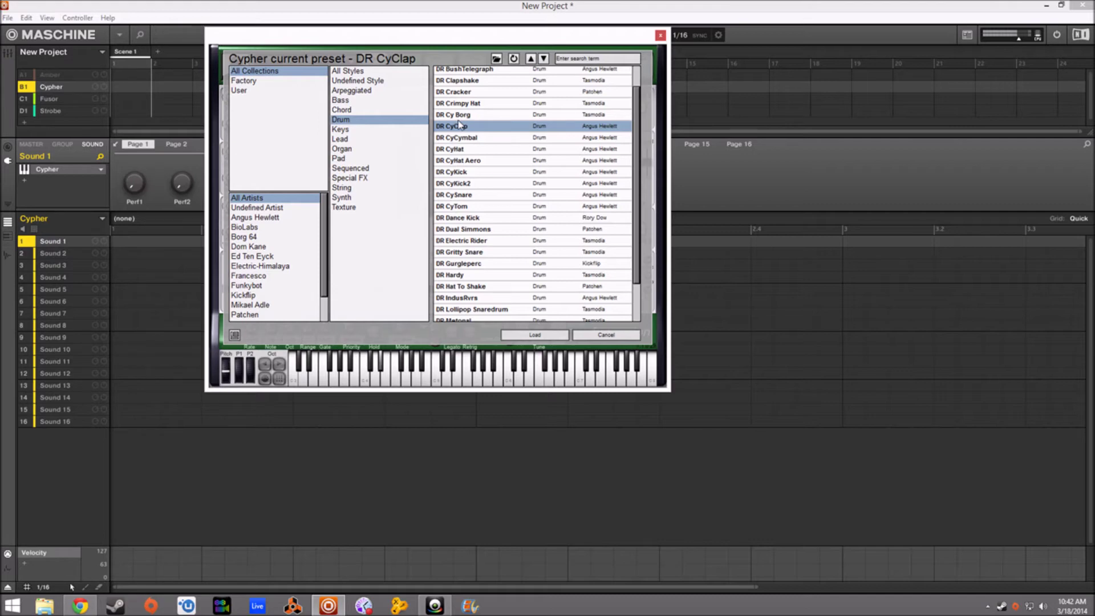
{"action": "left_click", "coordinate": [460, 118]}
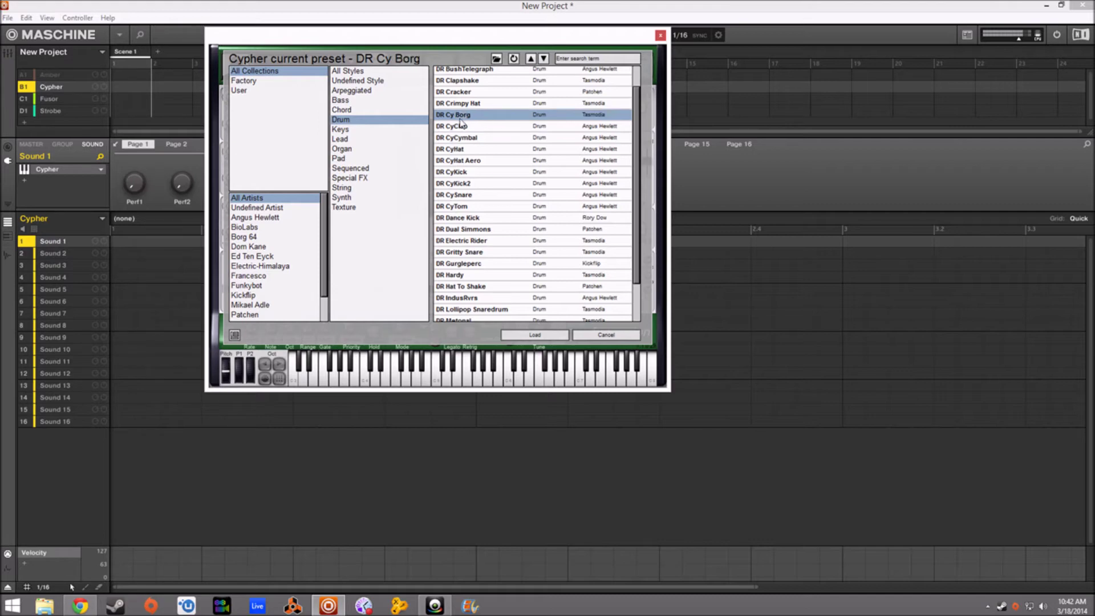
{"action": "left_click", "coordinate": [462, 151]}
{"action": "left_click", "coordinate": [466, 182]}
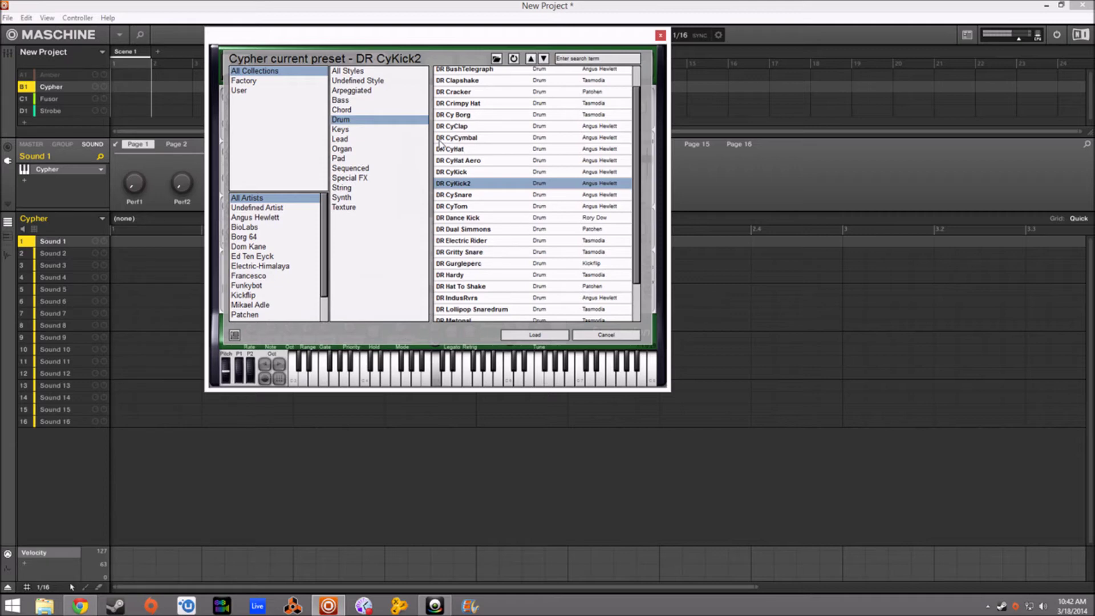
- Audition DR CyKick, DR CySnare, DR Gritty Snare, DR Electric Rider and DR Lollipop Snaredrum, then filter to Lead
{"action": "left_click", "coordinate": [466, 177]}
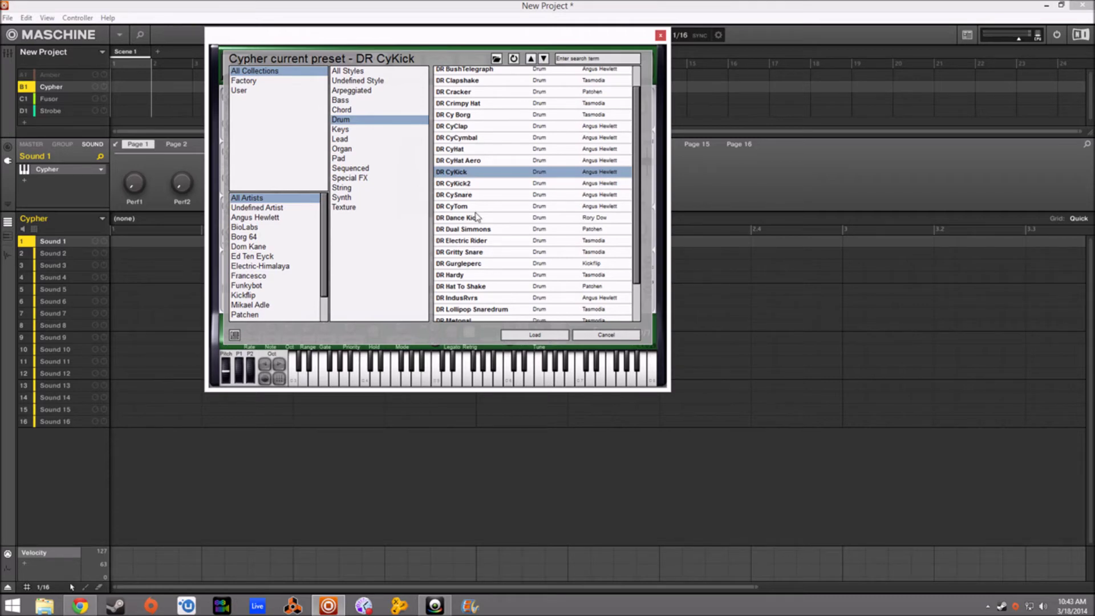
{"action": "left_click", "coordinate": [476, 197]}
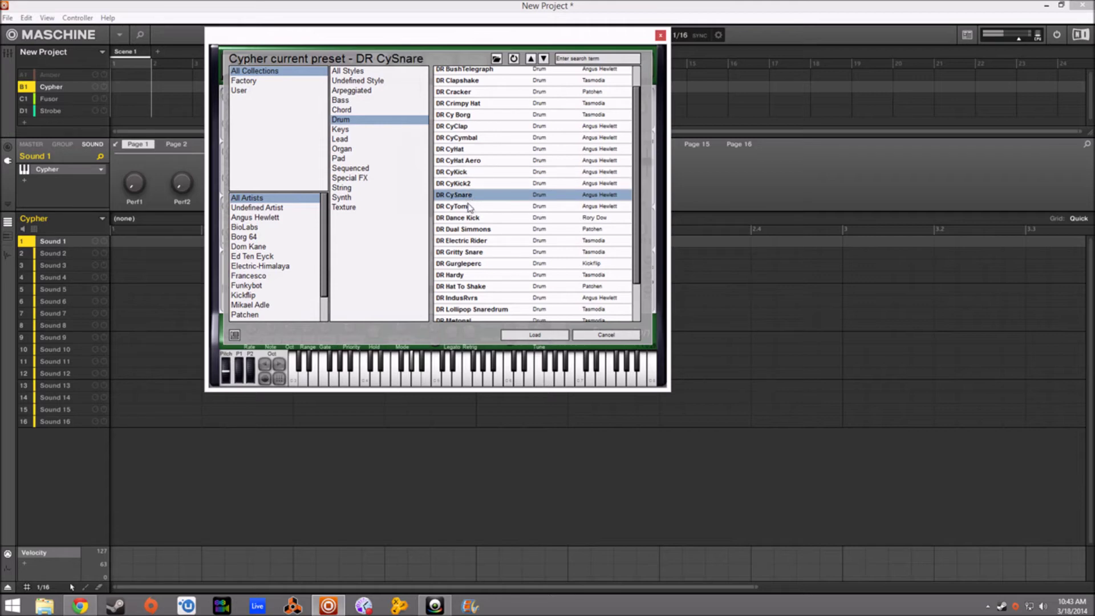
{"action": "left_click", "coordinate": [516, 253]}
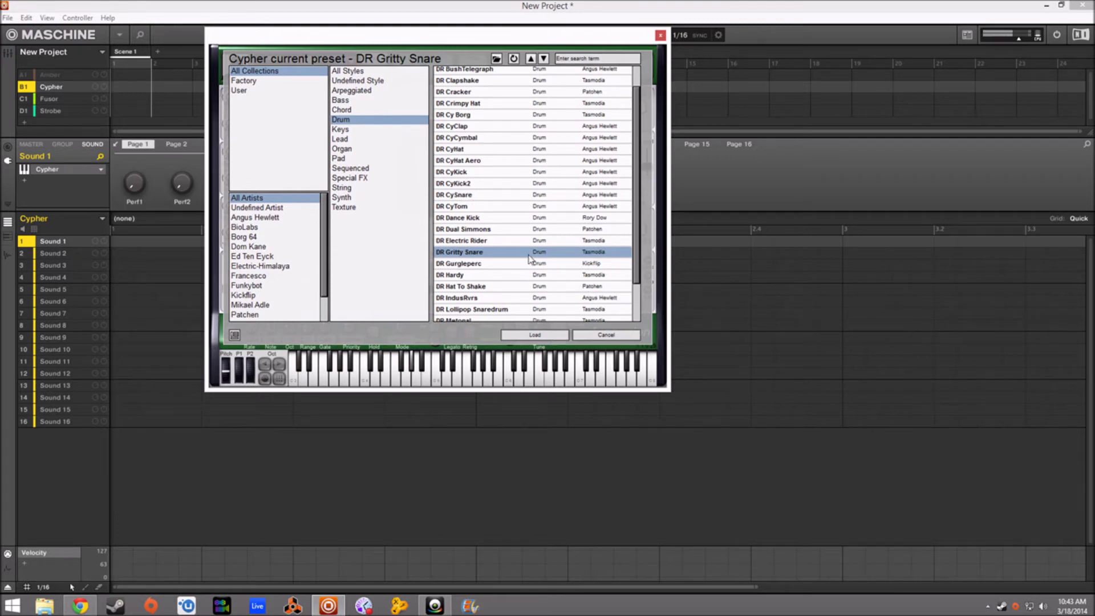
{"action": "left_click", "coordinate": [450, 242]}
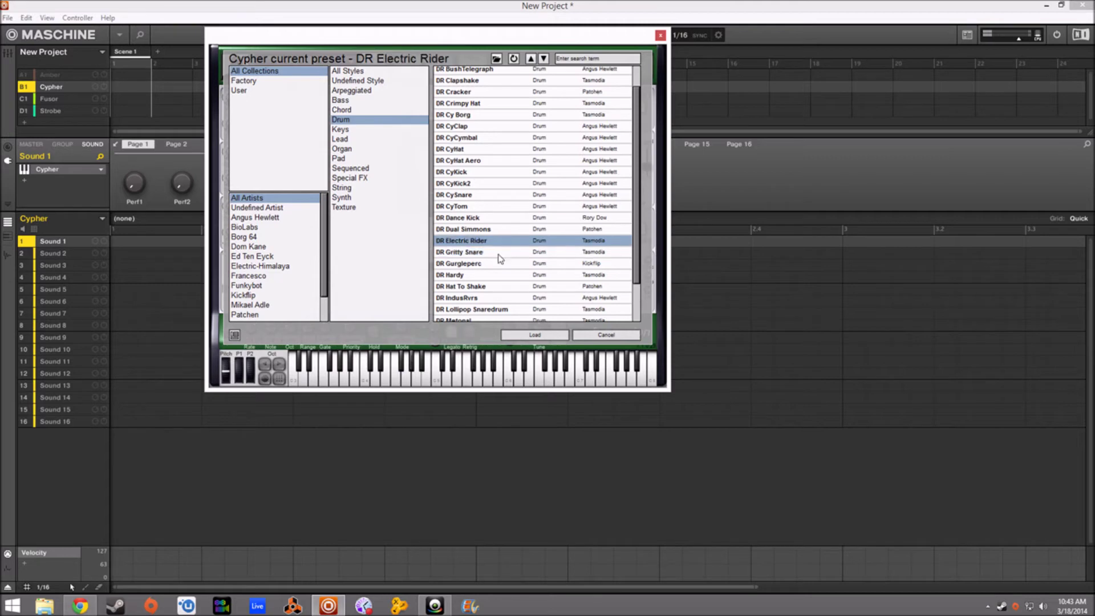
{"action": "left_click", "coordinate": [471, 309]}
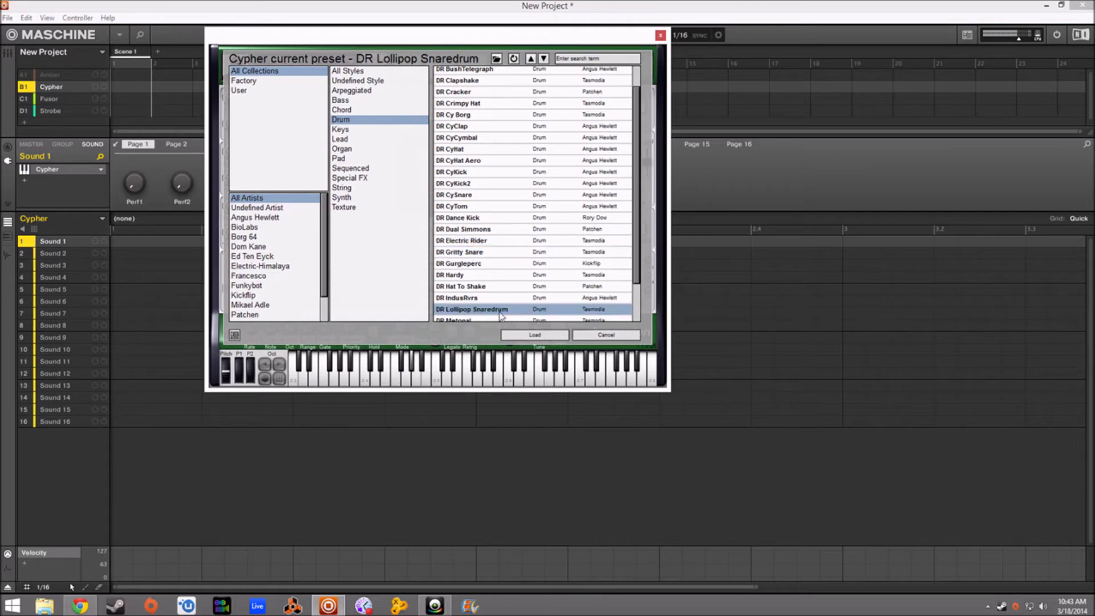
{"action": "left_click", "coordinate": [341, 139]}
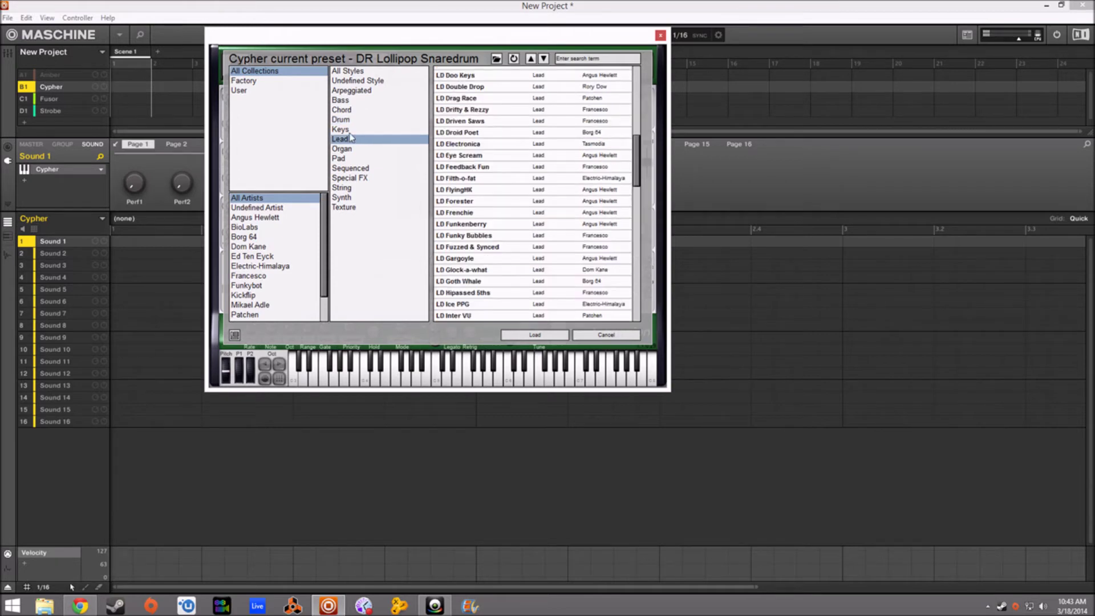
- Audition Keys presets from KB Cypher FM EP to KB FM Mute Tines EP, then load LD Drag Race
{"action": "left_click", "coordinate": [345, 130]}
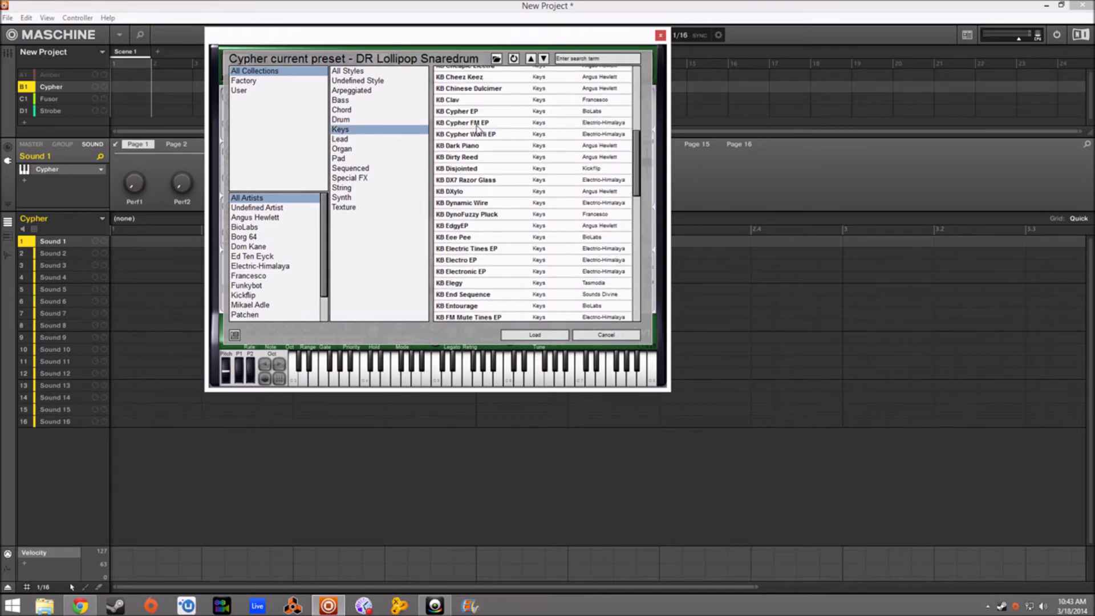
{"action": "left_click", "coordinate": [476, 124]}
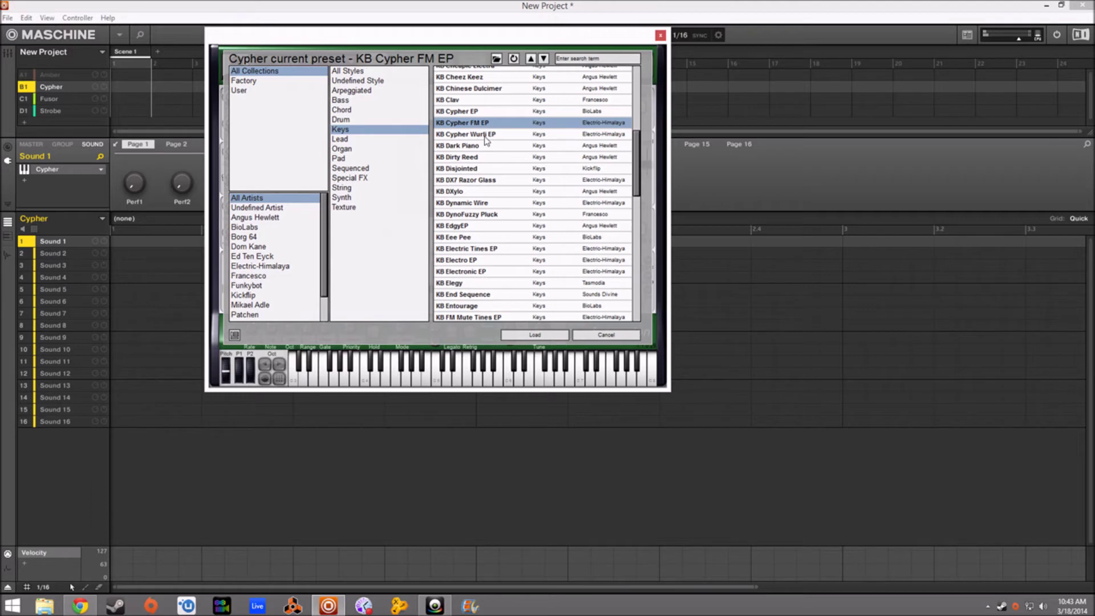
{"action": "left_click", "coordinate": [485, 136]}
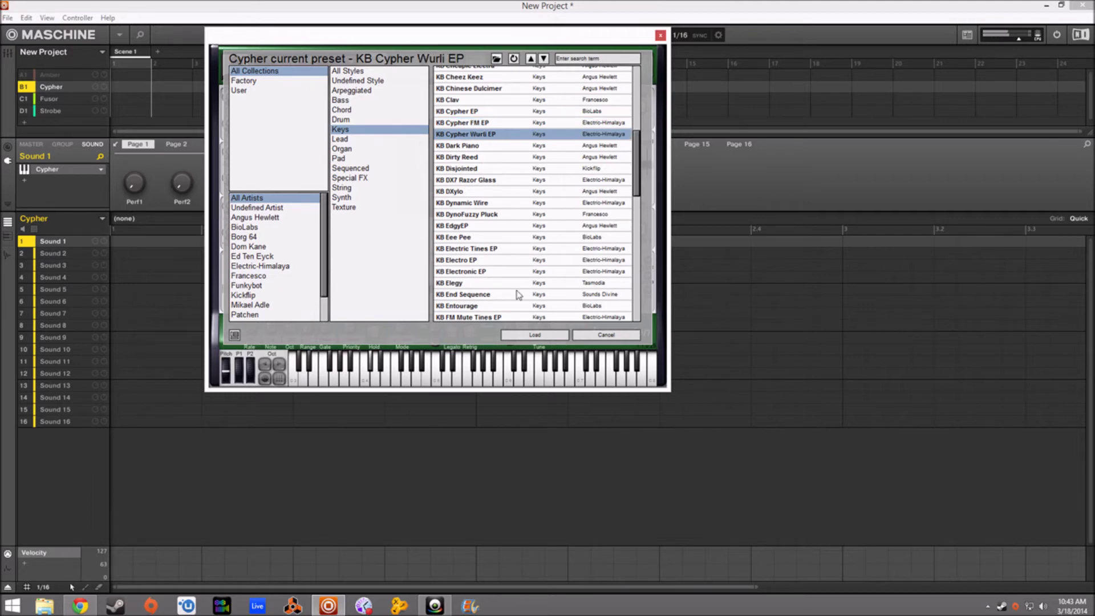
{"action": "left_click", "coordinate": [477, 230]}
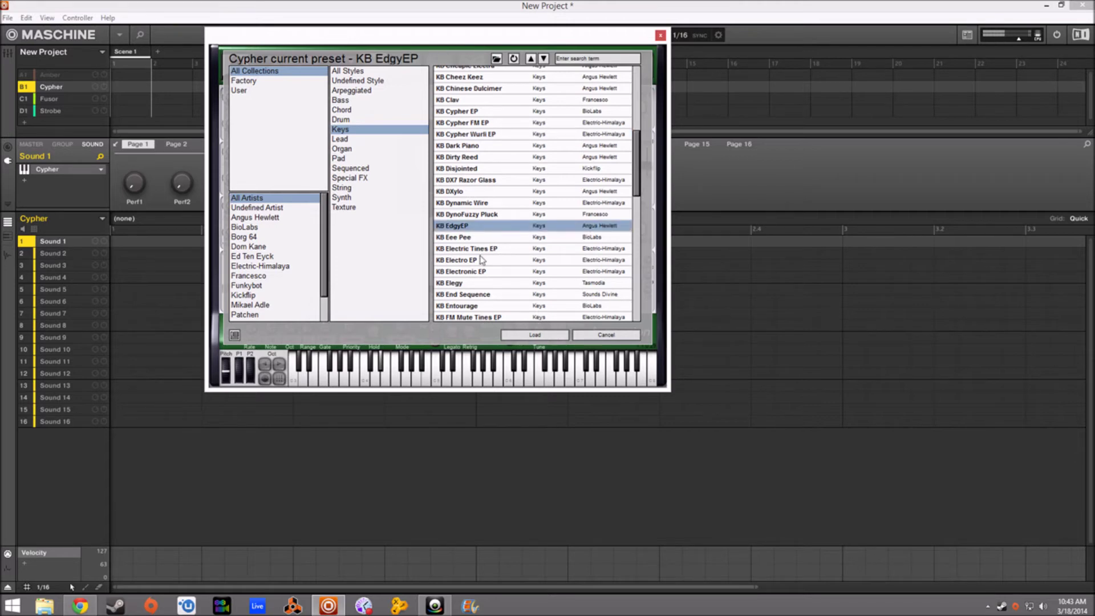
{"action": "left_click", "coordinate": [482, 260]}
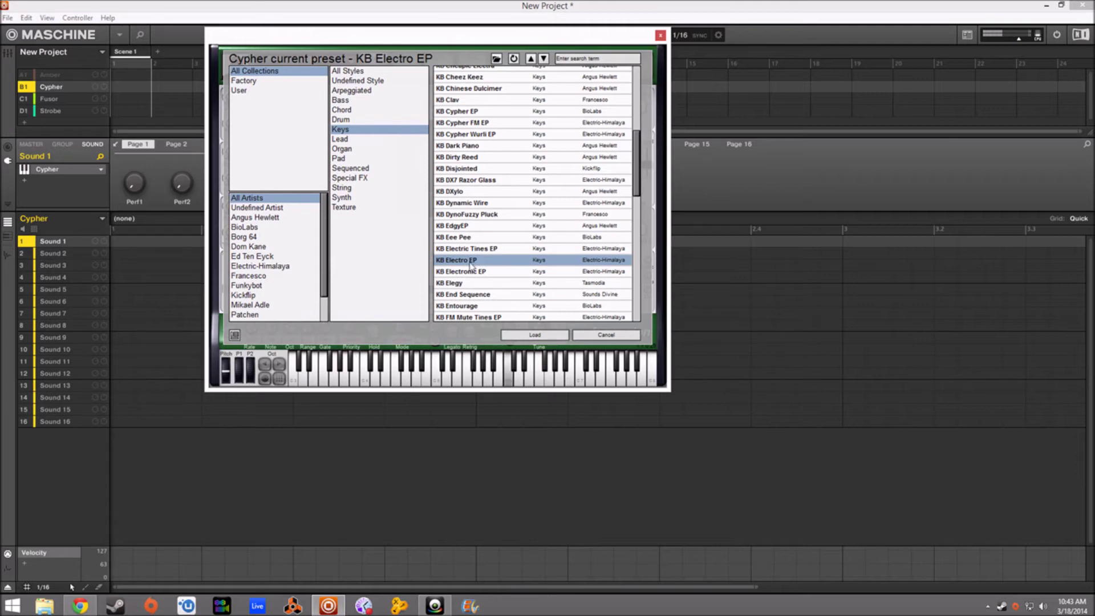
{"action": "left_click", "coordinate": [481, 318]}
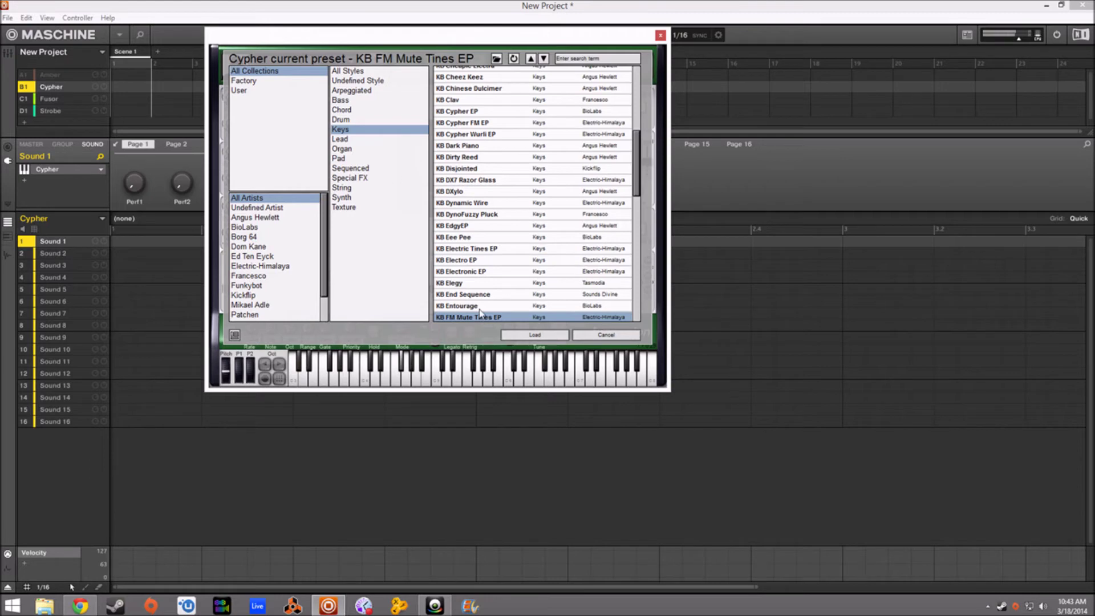
{"action": "left_click", "coordinate": [341, 139]}
{"action": "left_click", "coordinate": [450, 99]}
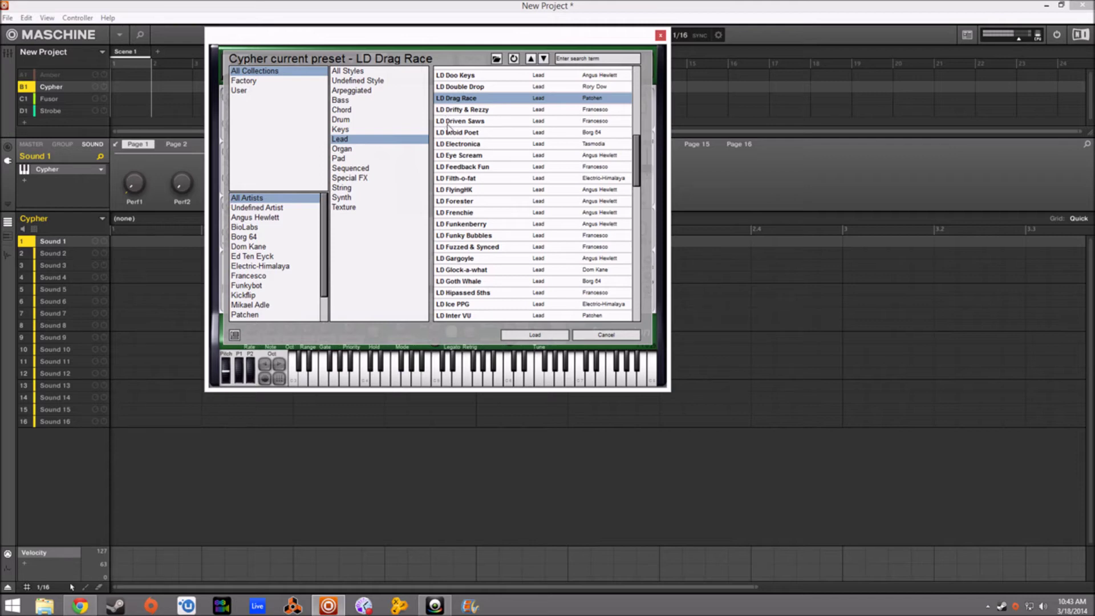
- Audition the Lead presets LD Electronica, LD Filth-o-fat, LD Frenchie and LD Funky Bubbles
{"action": "left_click", "coordinate": [474, 145]}
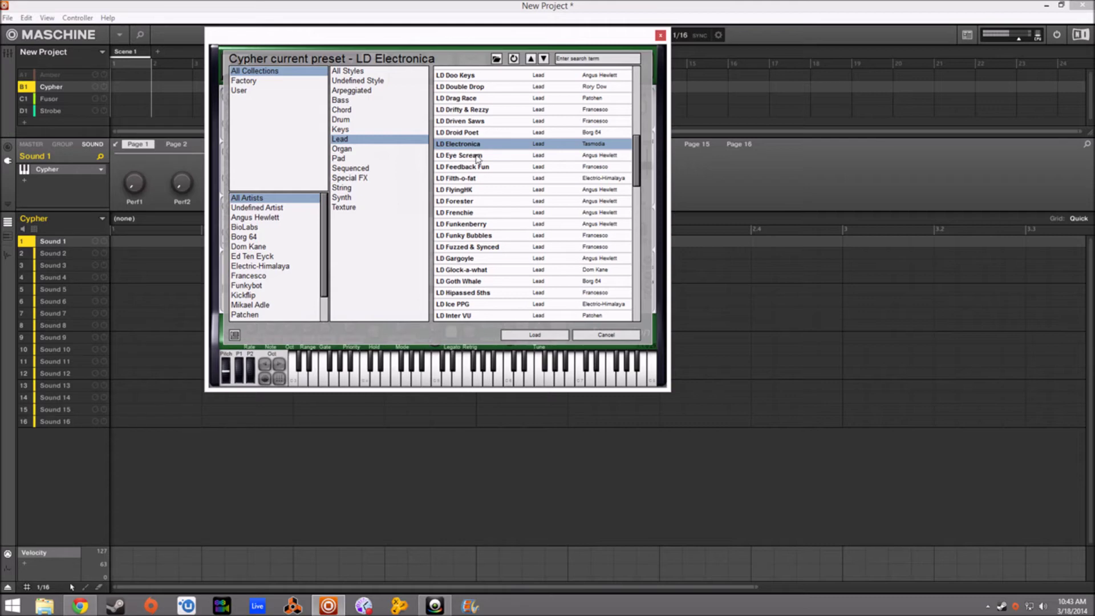
{"action": "left_click", "coordinate": [472, 179]}
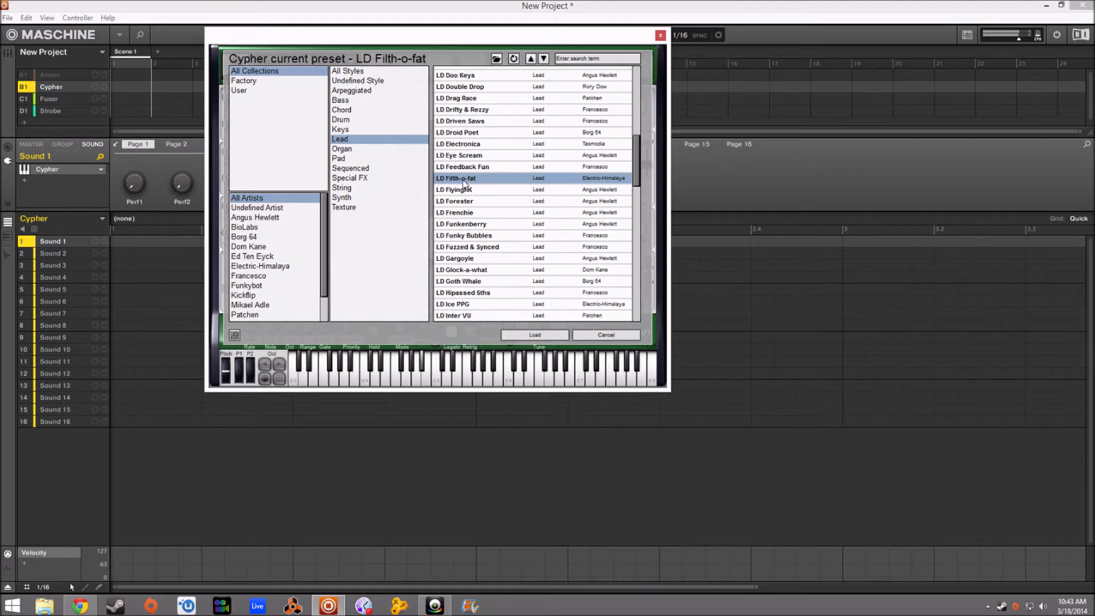
{"action": "left_click", "coordinate": [471, 212]}
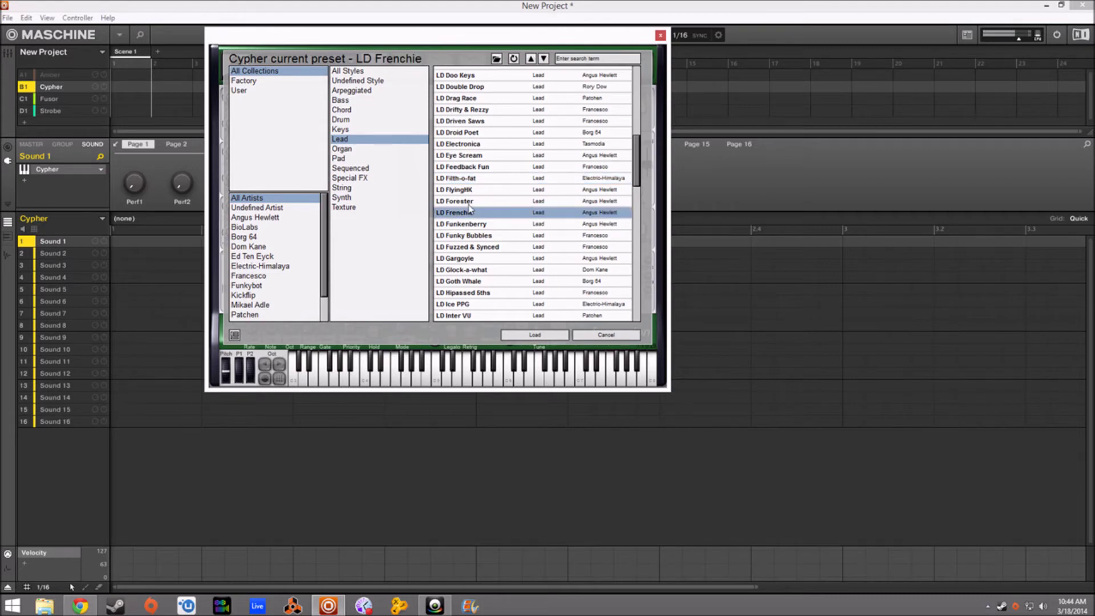
{"action": "left_click", "coordinate": [476, 236]}
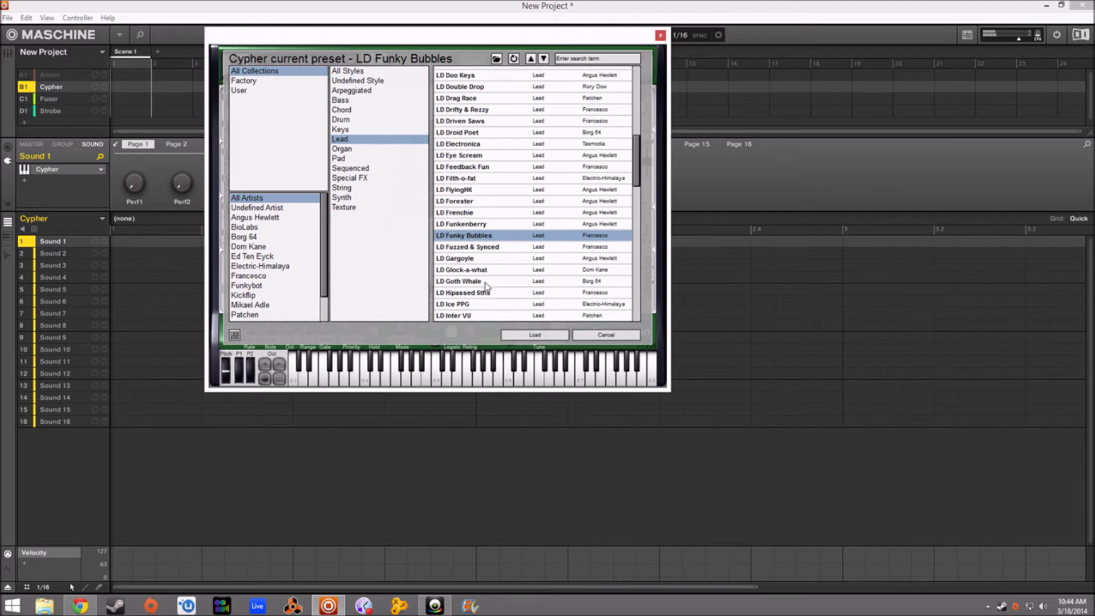
- Audition LD Leftisms and LD Major Chord Lead further down, then load PD FM Ensmeble from Pad
{"action": "scroll", "coordinate": [636, 165], "scroll_direction": "down", "scroll_amount": 4}
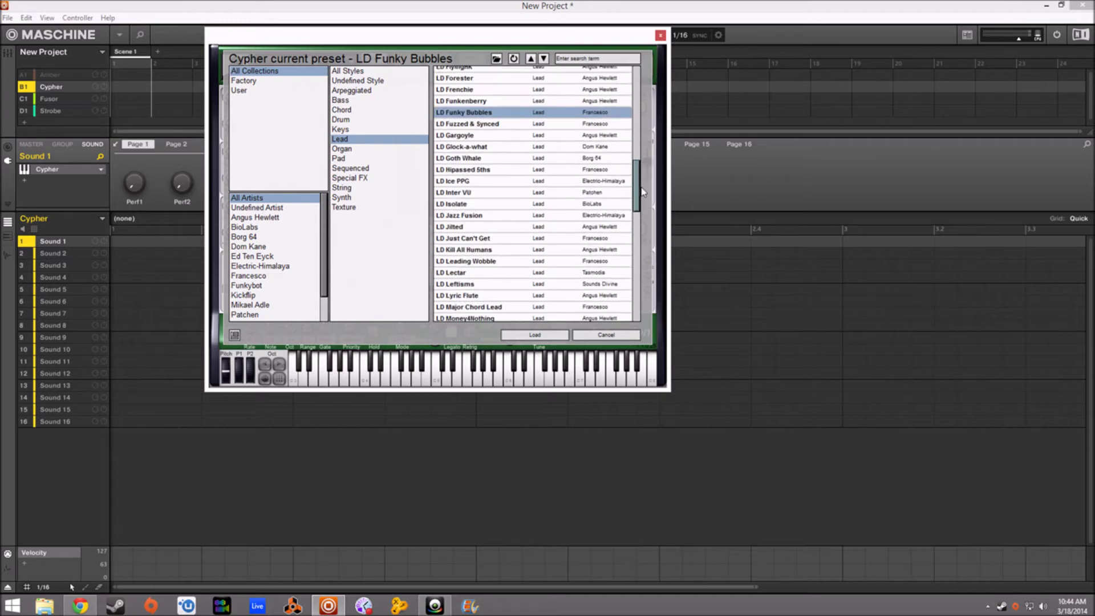
{"action": "left_click", "coordinate": [475, 274]}
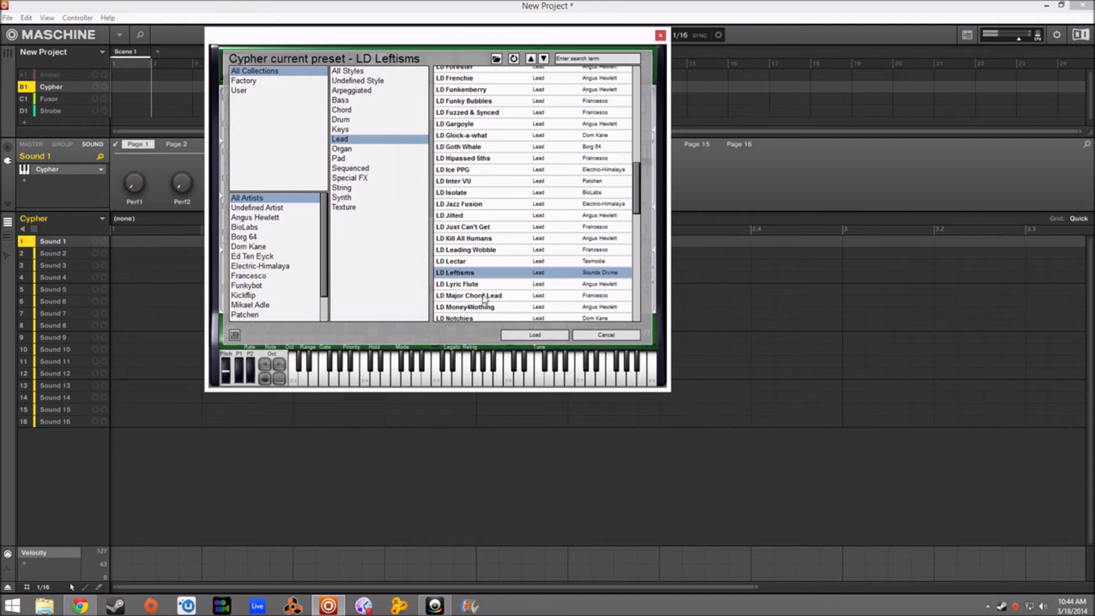
{"action": "left_click", "coordinate": [484, 296]}
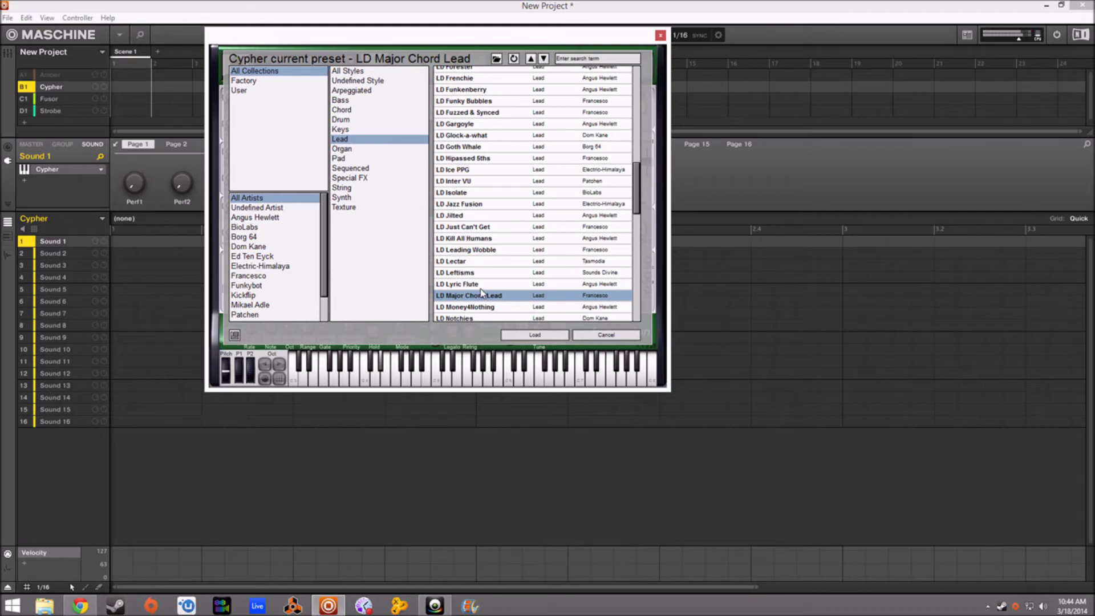
{"action": "left_click", "coordinate": [361, 159]}
{"action": "left_click", "coordinate": [464, 135]}
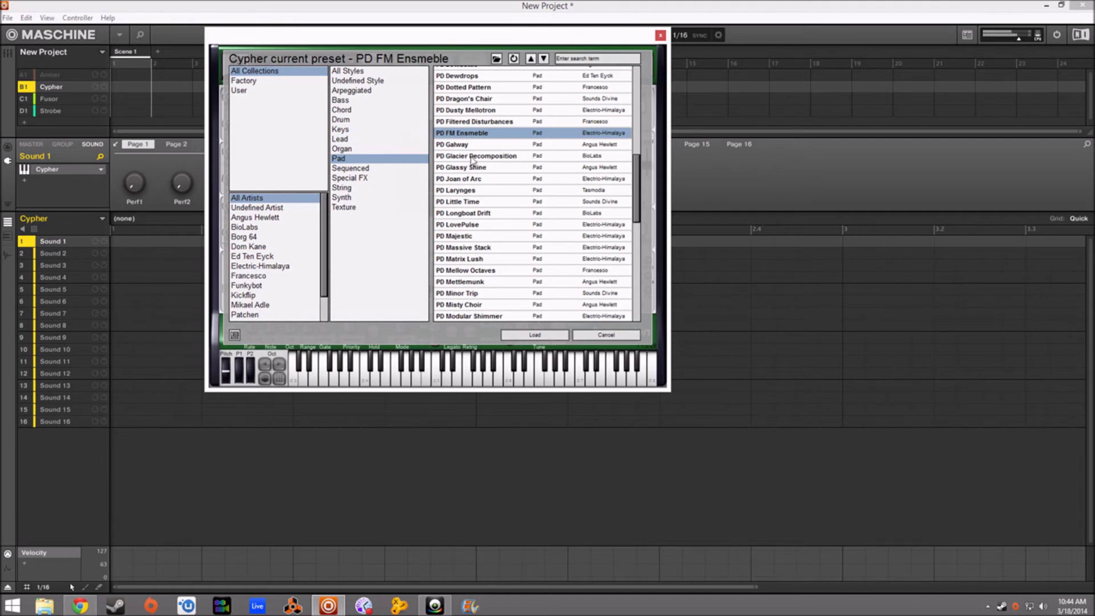
- Audition PD Dusty Mellotron, PD Longboat Drift, PD Mellow Octaves and PD Minor Trip in turn
{"action": "left_click", "coordinate": [471, 112]}
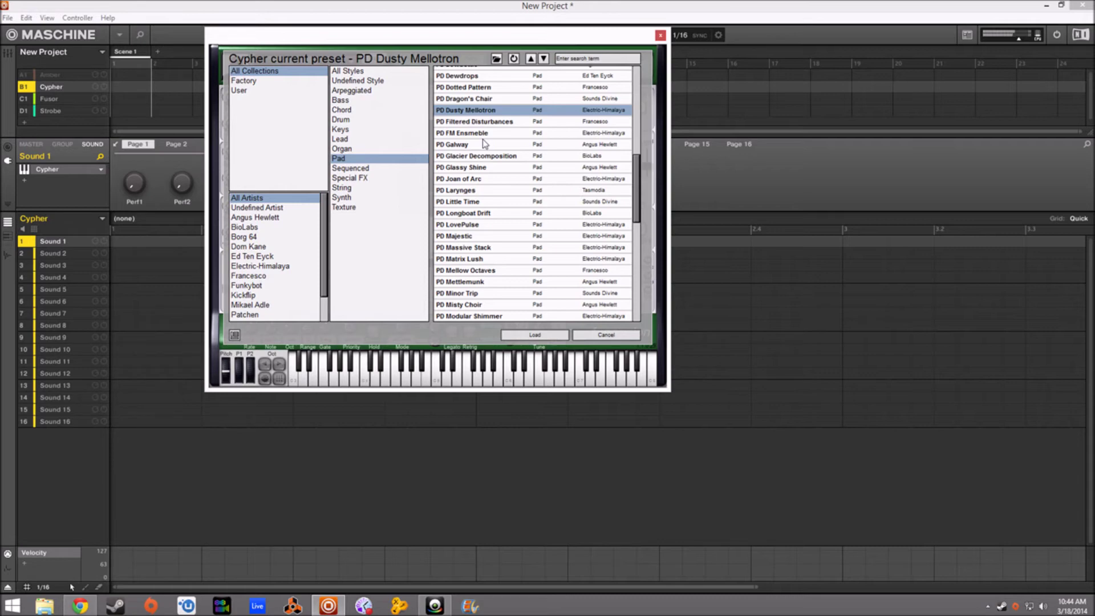
{"action": "left_click", "coordinate": [484, 217]}
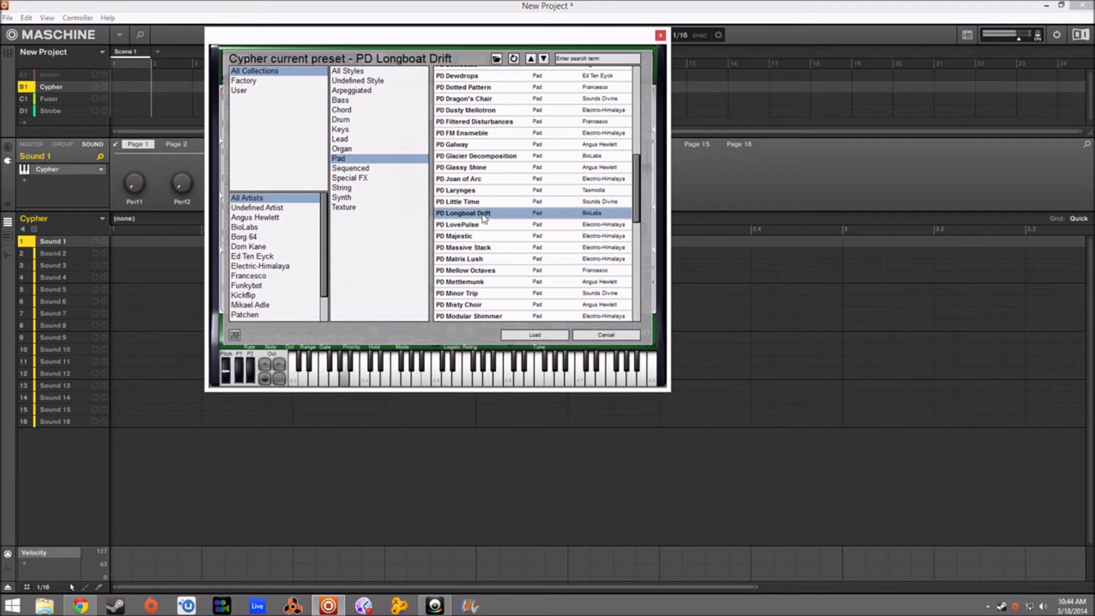
{"action": "left_click", "coordinate": [490, 270]}
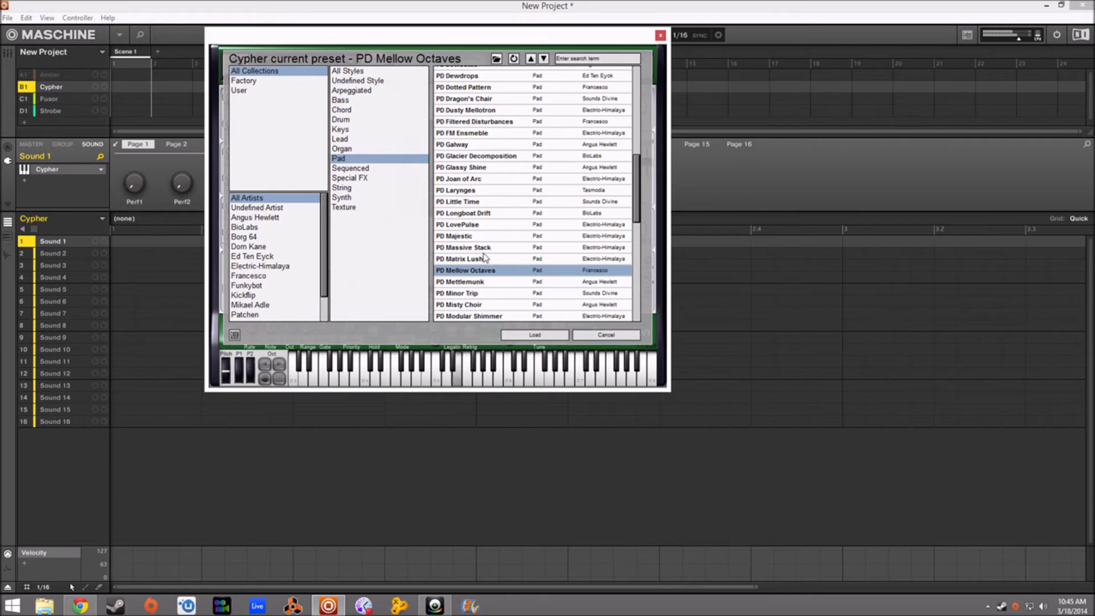
{"action": "left_click", "coordinate": [488, 292]}
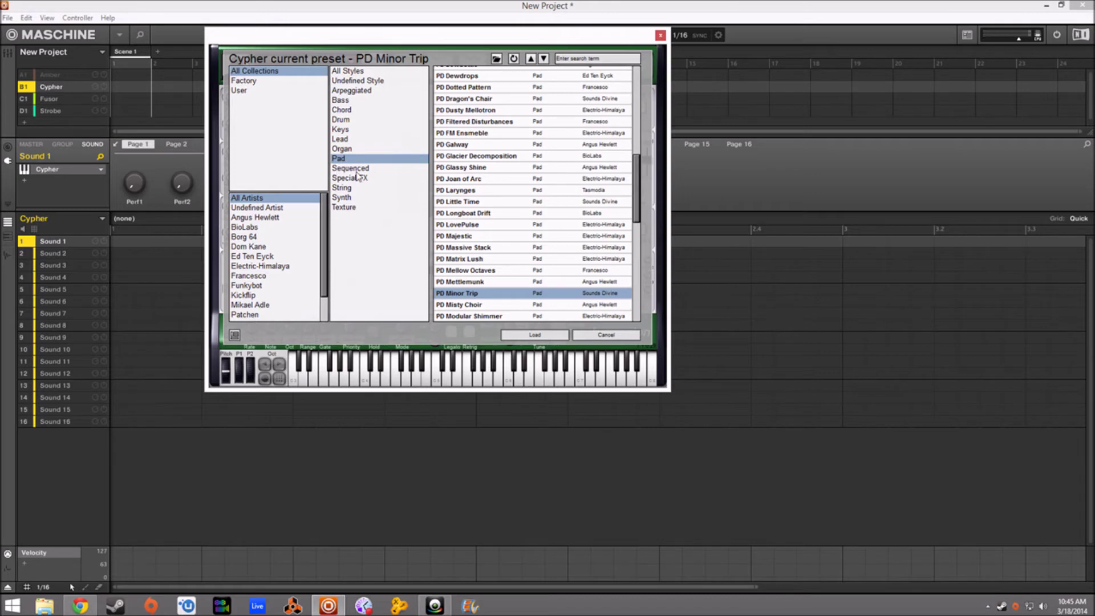
- Filter to Synth presets and audition SY Bounce Keys, SY 80's Pop Polysynth, SY Sand Pick and SY Vince's Pop Synth
{"action": "left_click", "coordinate": [353, 198]}
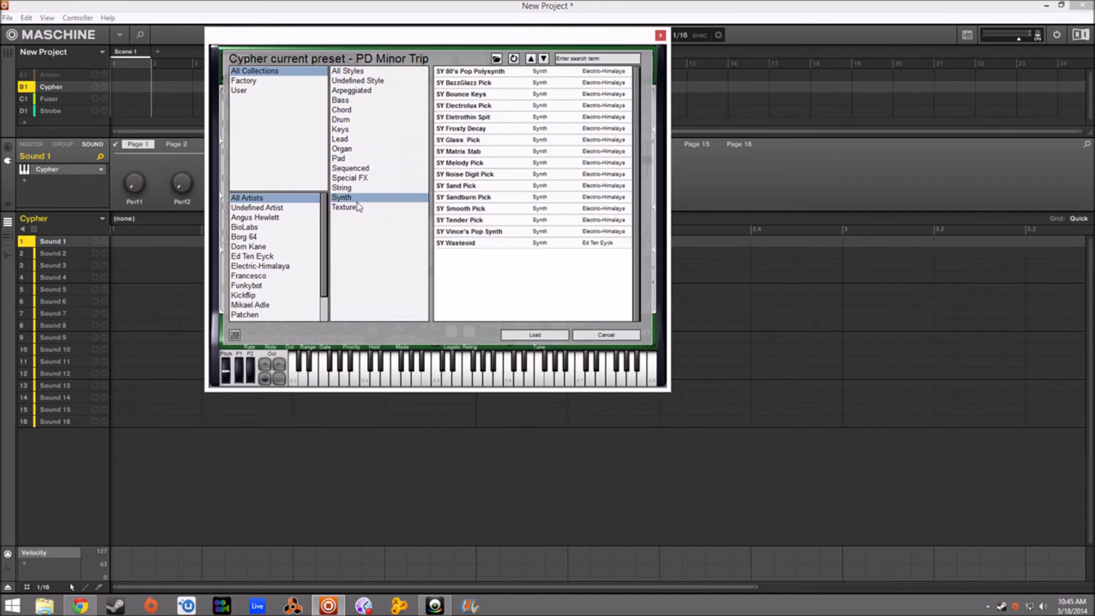
{"action": "left_click", "coordinate": [476, 94]}
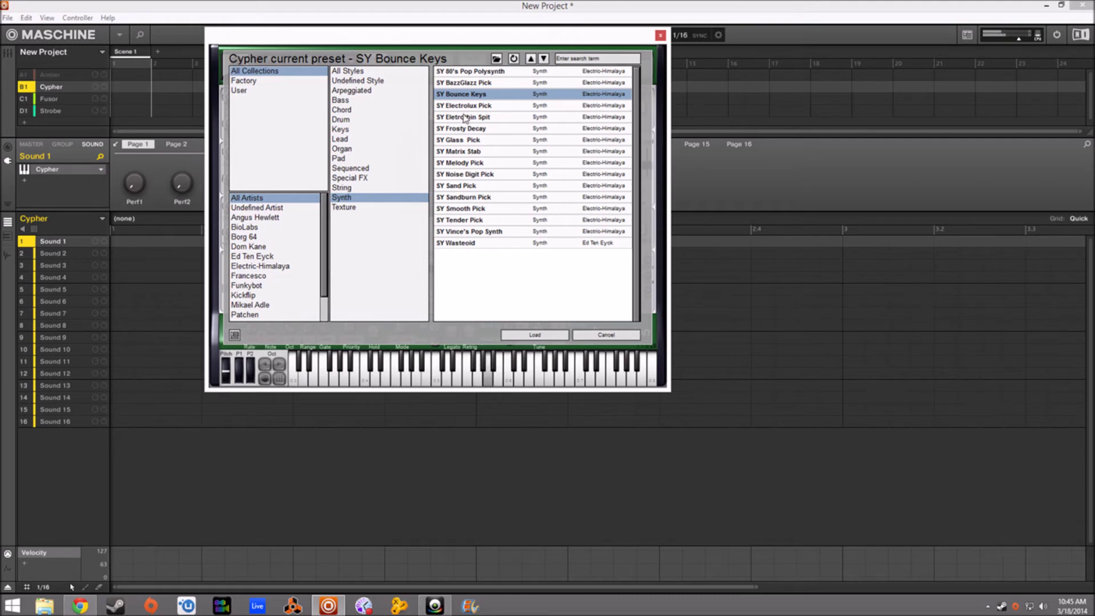
{"action": "left_click", "coordinate": [490, 73]}
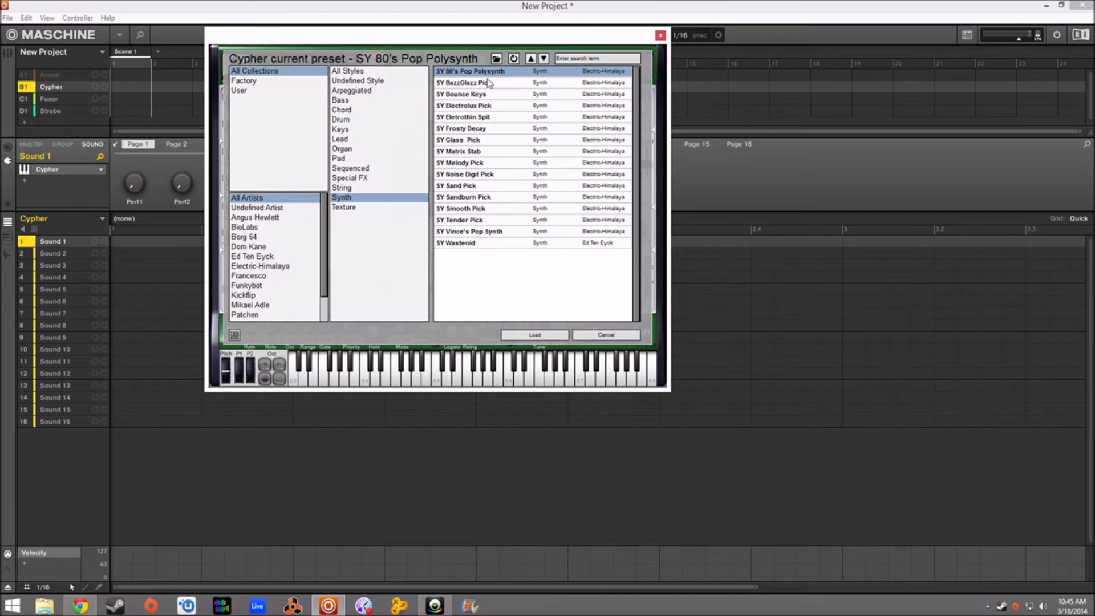
{"action": "left_click", "coordinate": [484, 96]}
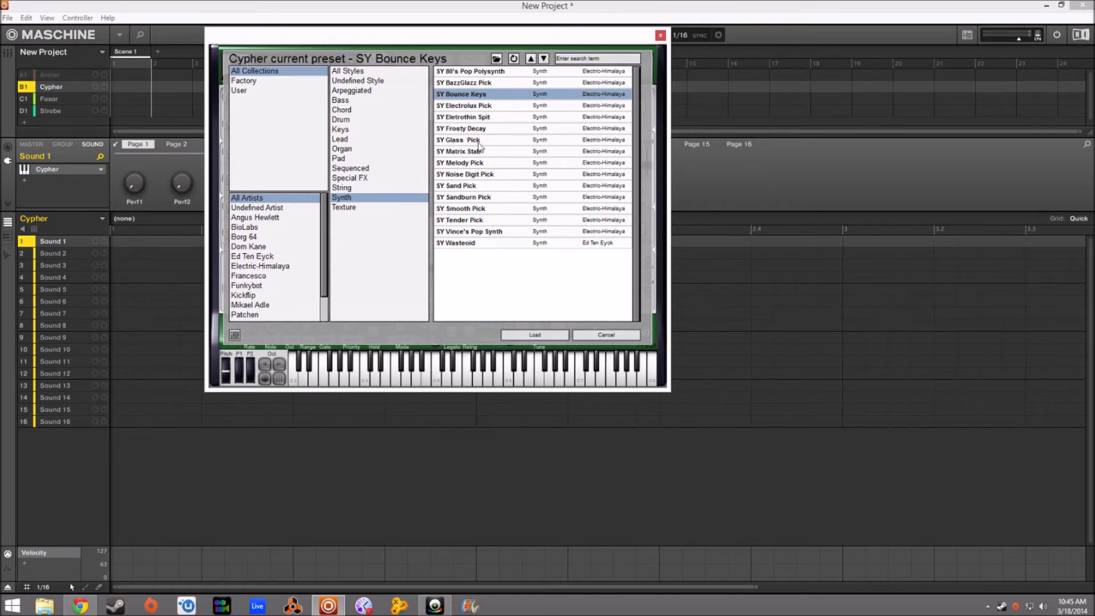
{"action": "left_click", "coordinate": [479, 186]}
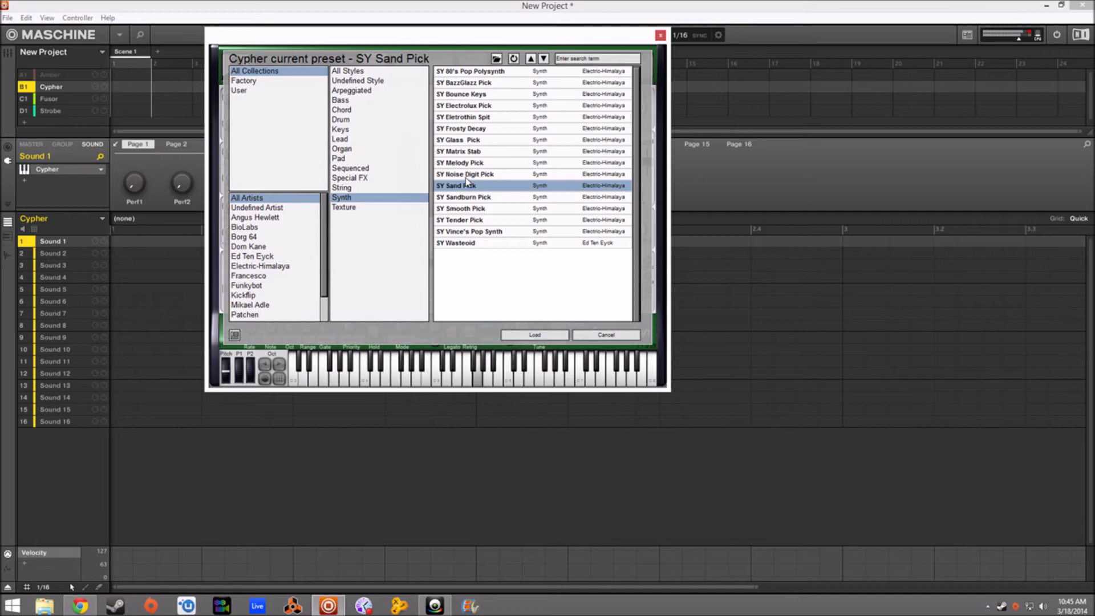
{"action": "left_click", "coordinate": [482, 231]}
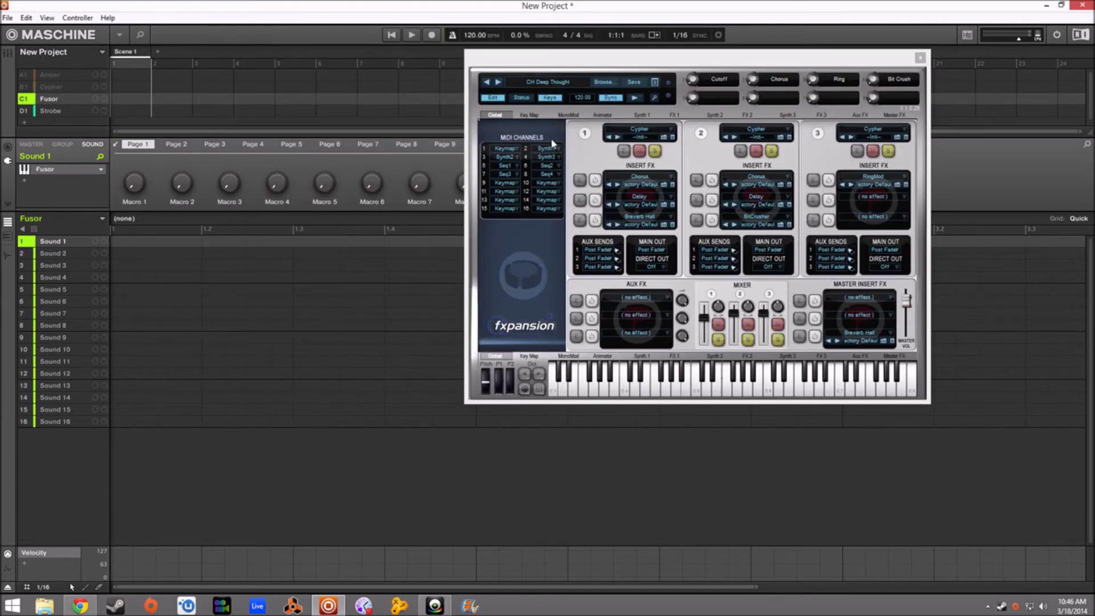
- Peek at Fusor's preset browser and aux effect list, closing both without changes
{"action": "left_click", "coordinate": [603, 83]}
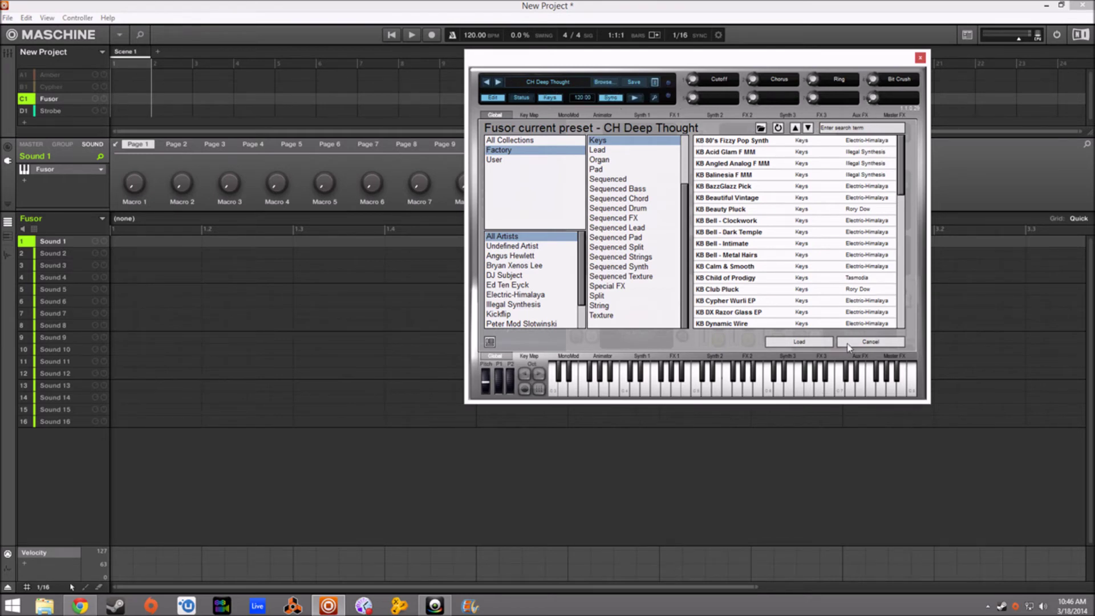
{"action": "left_click", "coordinate": [865, 343]}
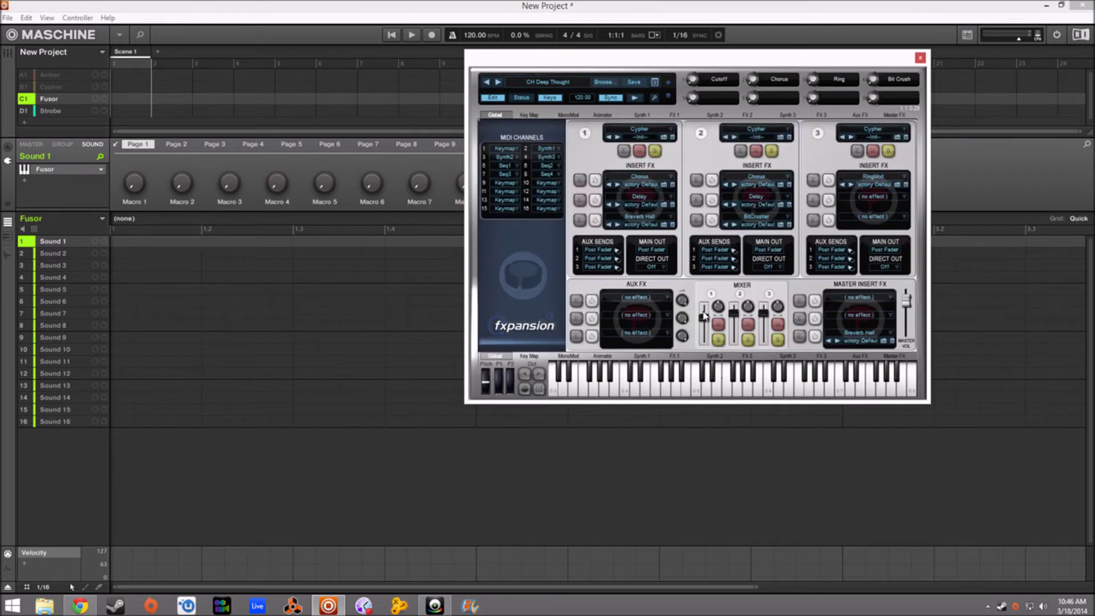
{"action": "left_click", "coordinate": [649, 313]}
{"action": "left_click", "coordinate": [515, 269]}
- Review CH Deep Thought's Key Map, MonoMod, Animator, Synth 1 and FX 1 pages
{"action": "left_click", "coordinate": [537, 117]}
{"action": "left_click", "coordinate": [560, 116]}
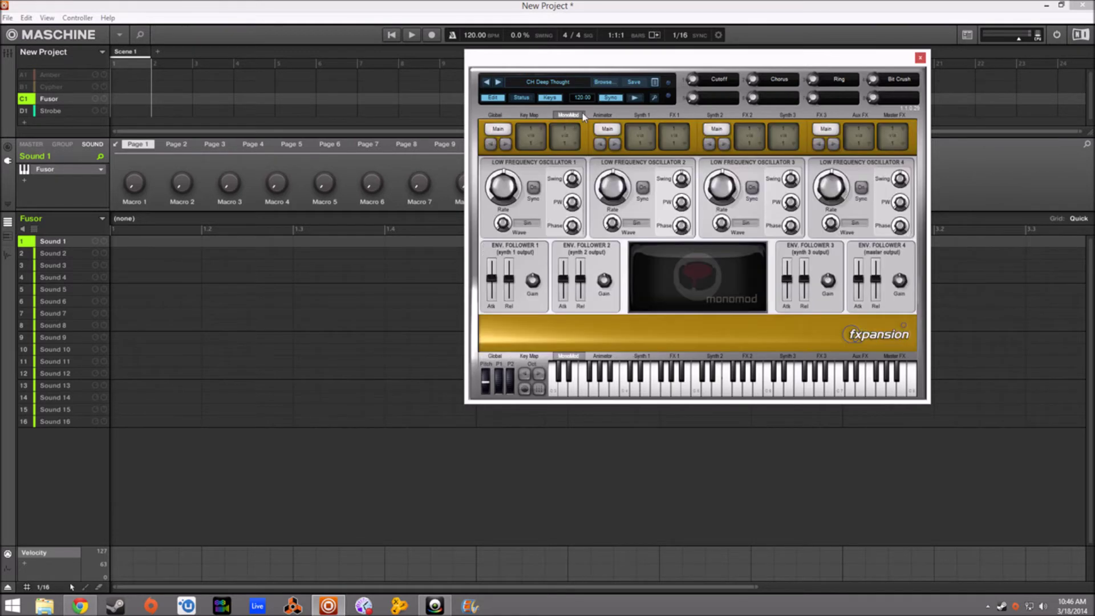
{"action": "left_click", "coordinate": [602, 115]}
{"action": "left_click", "coordinate": [640, 114]}
{"action": "left_click", "coordinate": [675, 116]}
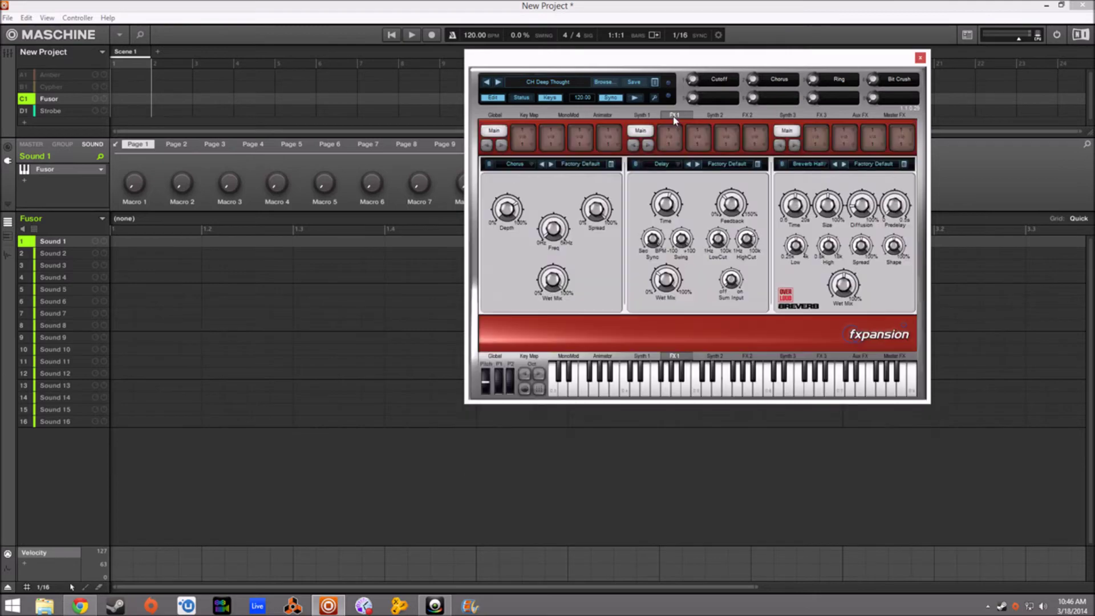
{"action": "left_click", "coordinate": [642, 114]}
{"action": "left_click", "coordinate": [679, 114]}
- Review the Synth 2, FX 2, Synth 3, FX 3, Aux FX and Master FX pages, ending on Global
{"action": "left_click", "coordinate": [713, 114]}
{"action": "left_click", "coordinate": [747, 115]}
{"action": "left_click", "coordinate": [787, 115]}
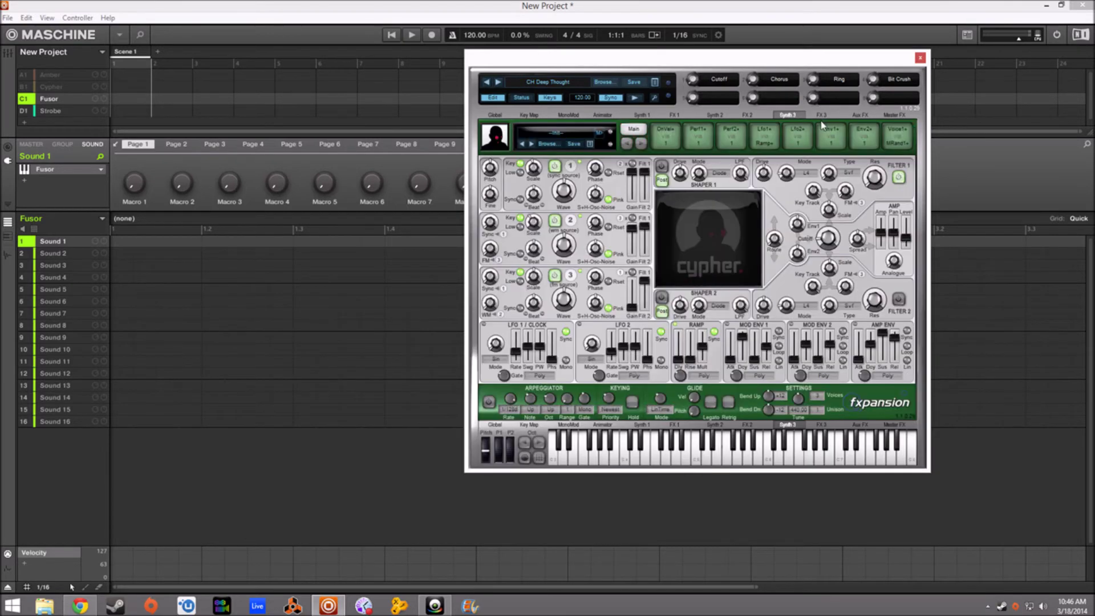
{"action": "left_click", "coordinate": [823, 115]}
{"action": "left_click", "coordinate": [858, 115]}
{"action": "left_click", "coordinate": [889, 115]}
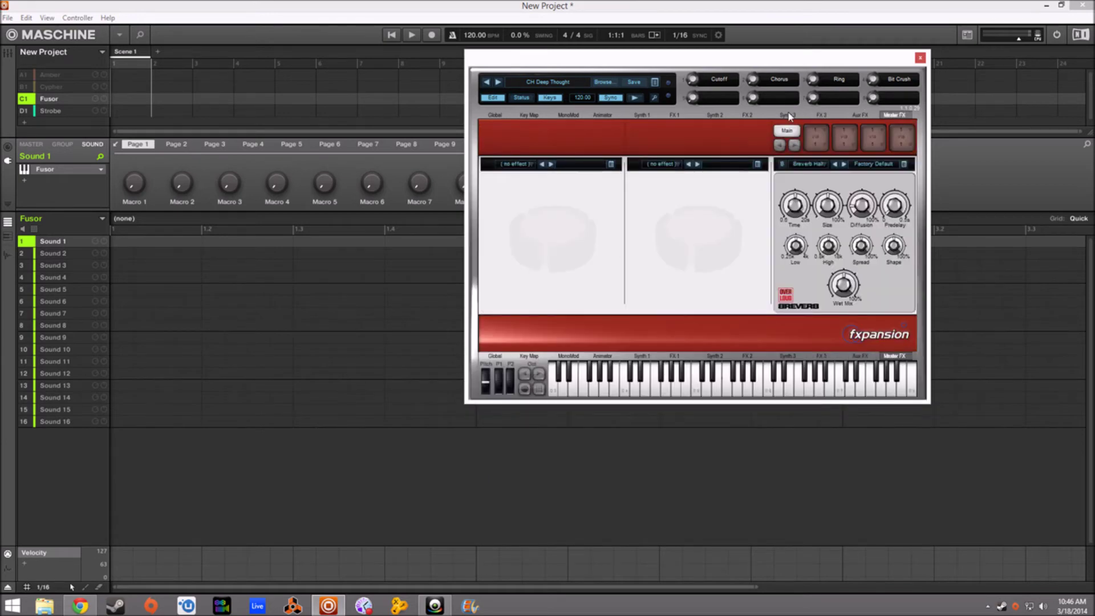
{"action": "left_click", "coordinate": [713, 116]}
{"action": "left_click", "coordinate": [680, 115]}
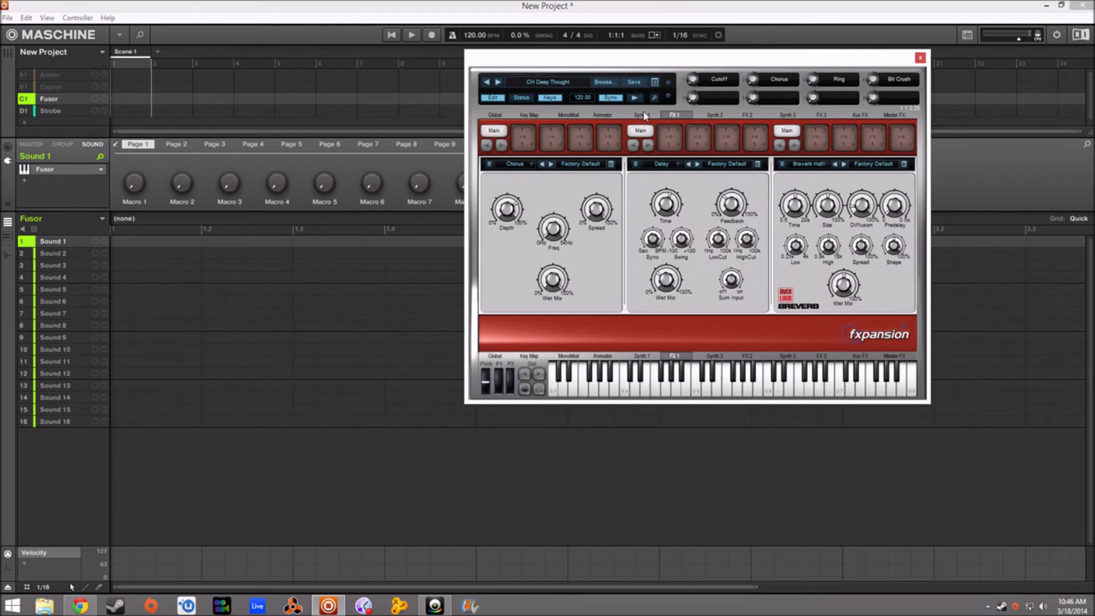
{"action": "left_click", "coordinate": [644, 115]}
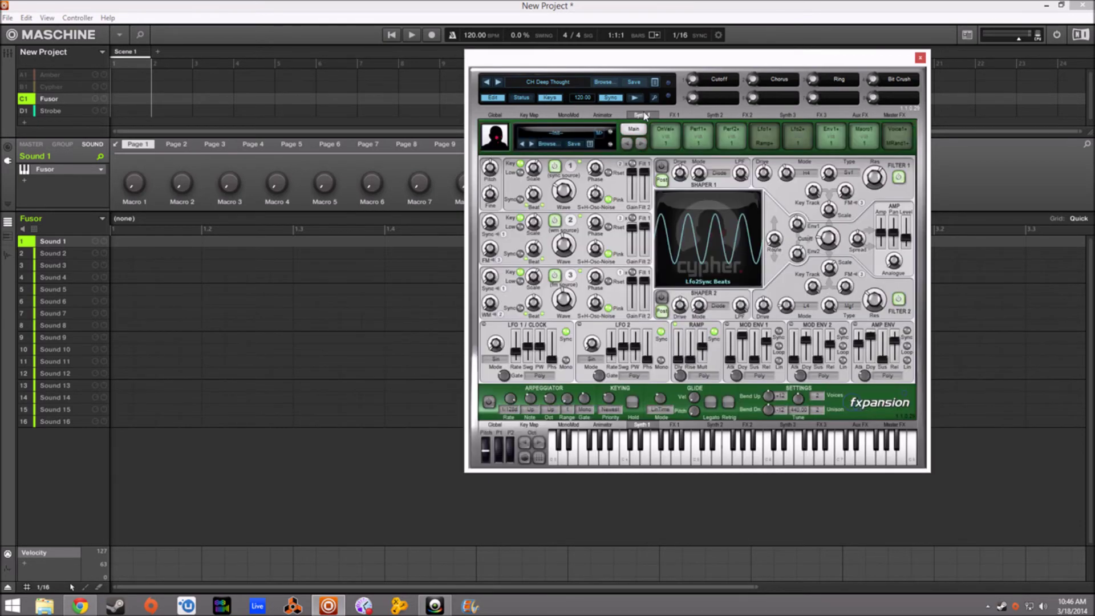
{"action": "left_click", "coordinate": [497, 115]}
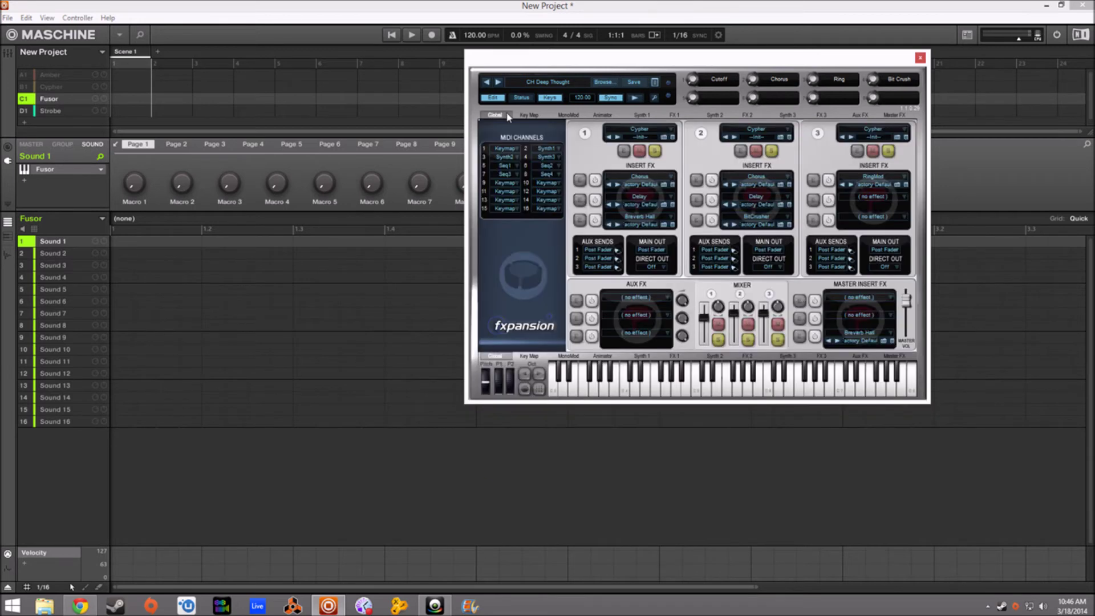
- Load KB Wavetableish from the bottom of Fusor's Factory Keys preset list
{"action": "left_click", "coordinate": [605, 85]}
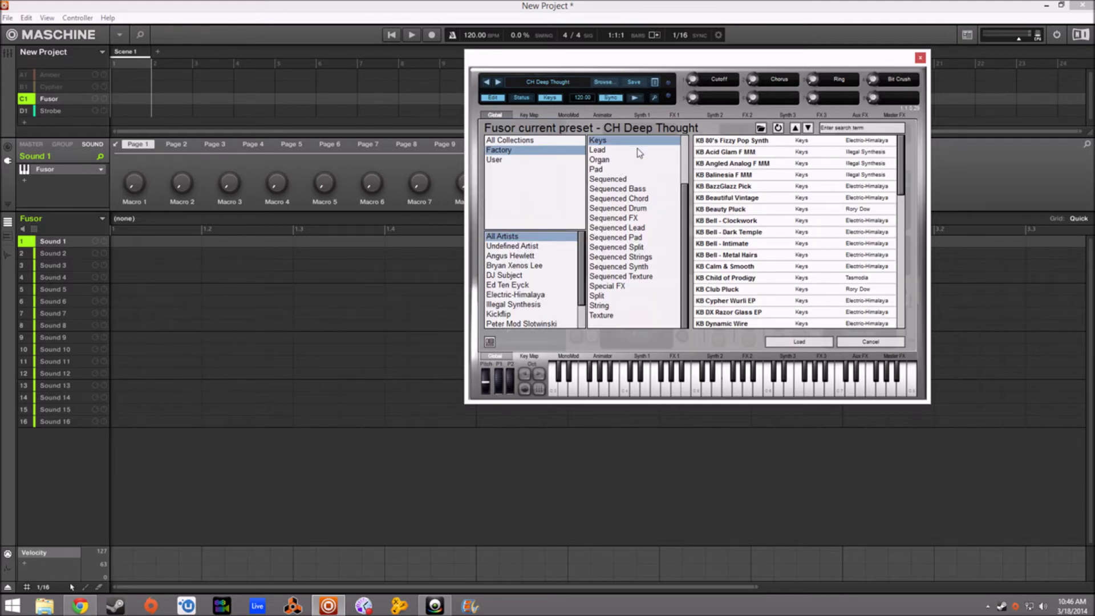
{"action": "scroll", "coordinate": [686, 162], "scroll_direction": "up", "scroll_amount": 5}
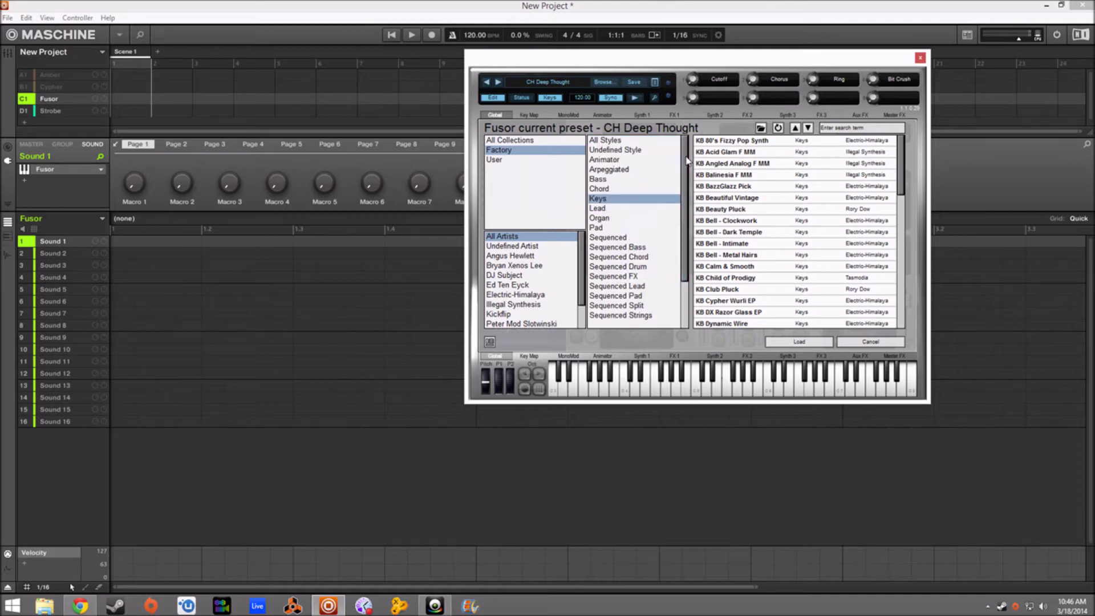
{"action": "scroll", "coordinate": [686, 162], "scroll_direction": "down", "scroll_amount": 5}
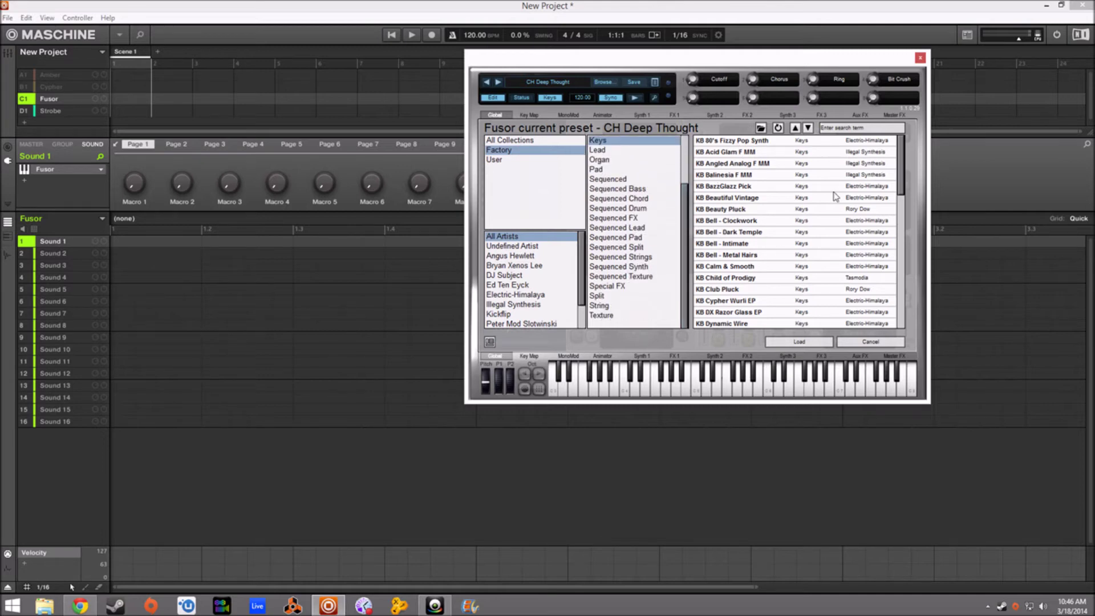
{"action": "left_click_drag", "start_coordinate": [903, 154], "coordinate": [844, 304]}
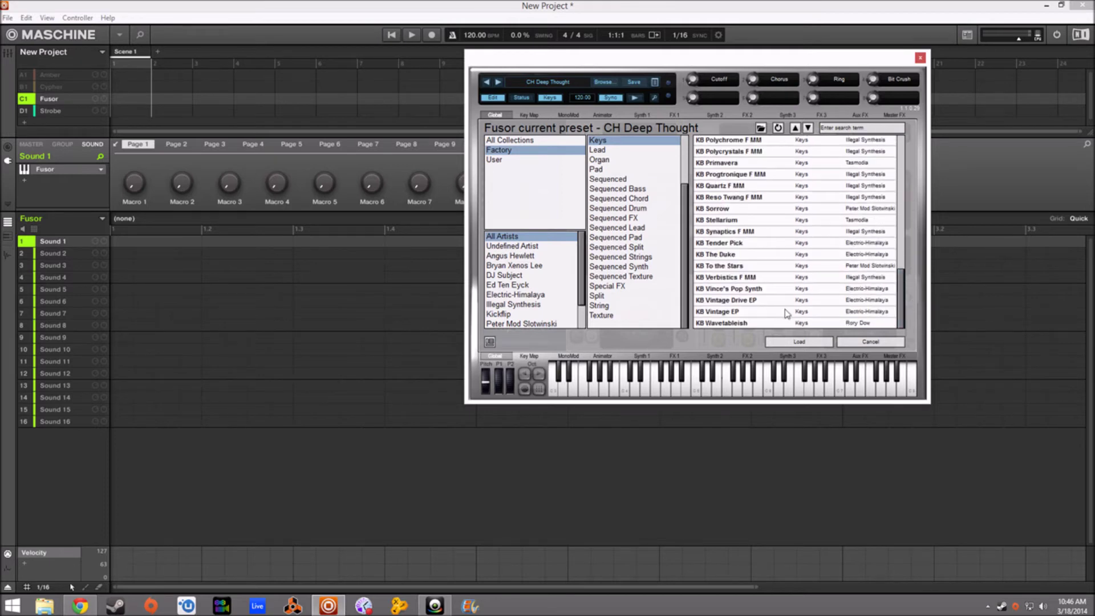
{"action": "left_click", "coordinate": [738, 323]}
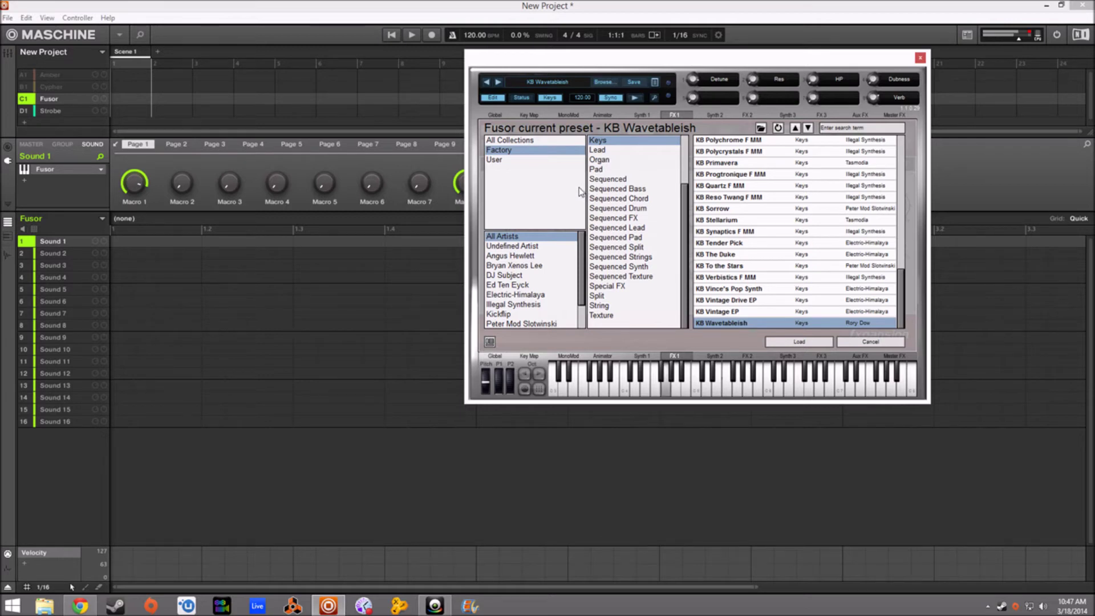
{"action": "left_click", "coordinate": [799, 342]}
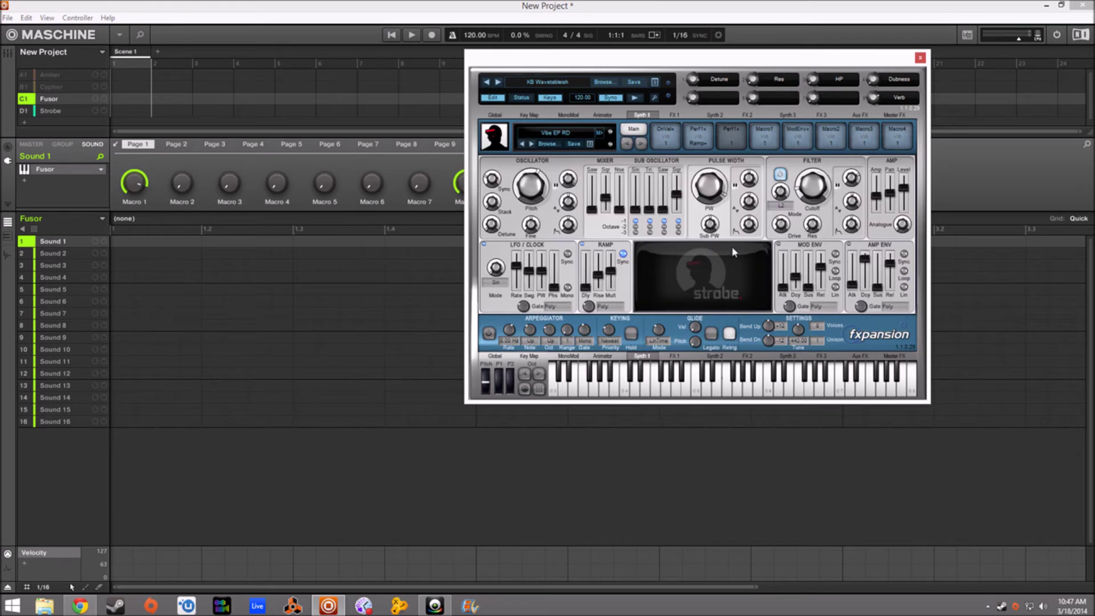
- Load amber with the BA Bass LH Chord RH preset into Fusor's empty second synth slot
{"action": "left_click", "coordinate": [714, 116]}
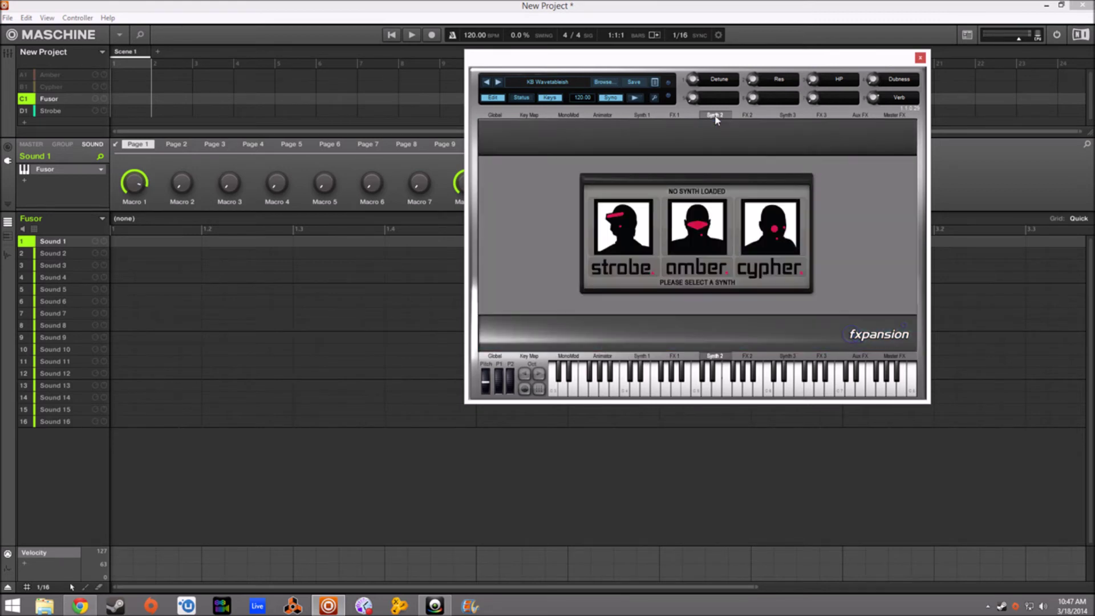
{"action": "left_click", "coordinate": [698, 222]}
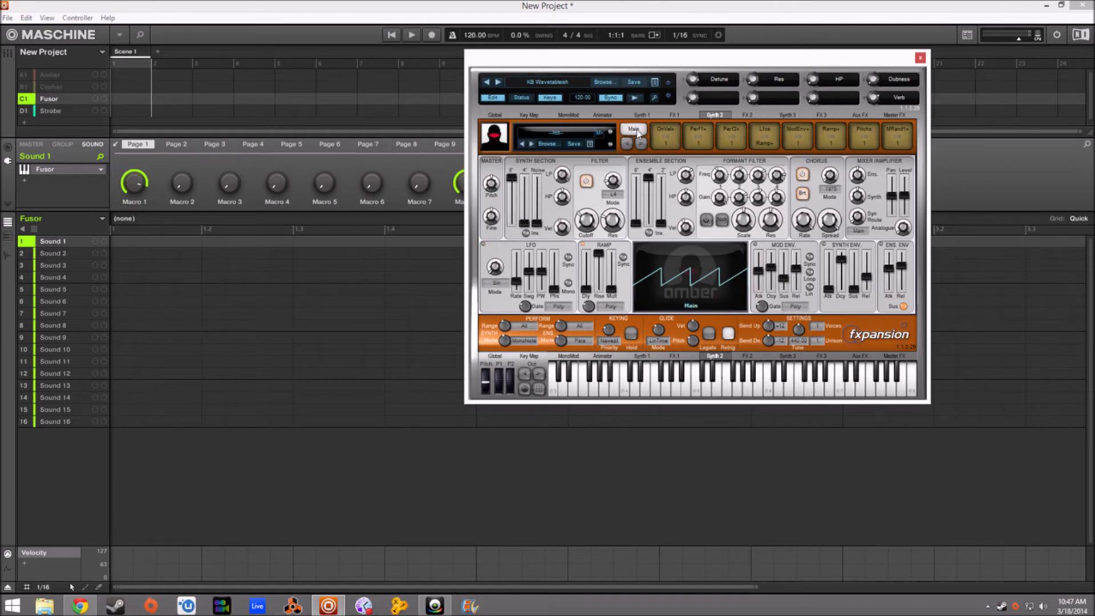
{"action": "left_click", "coordinate": [615, 142]}
{"action": "mouse_move", "coordinate": [595, 151]}
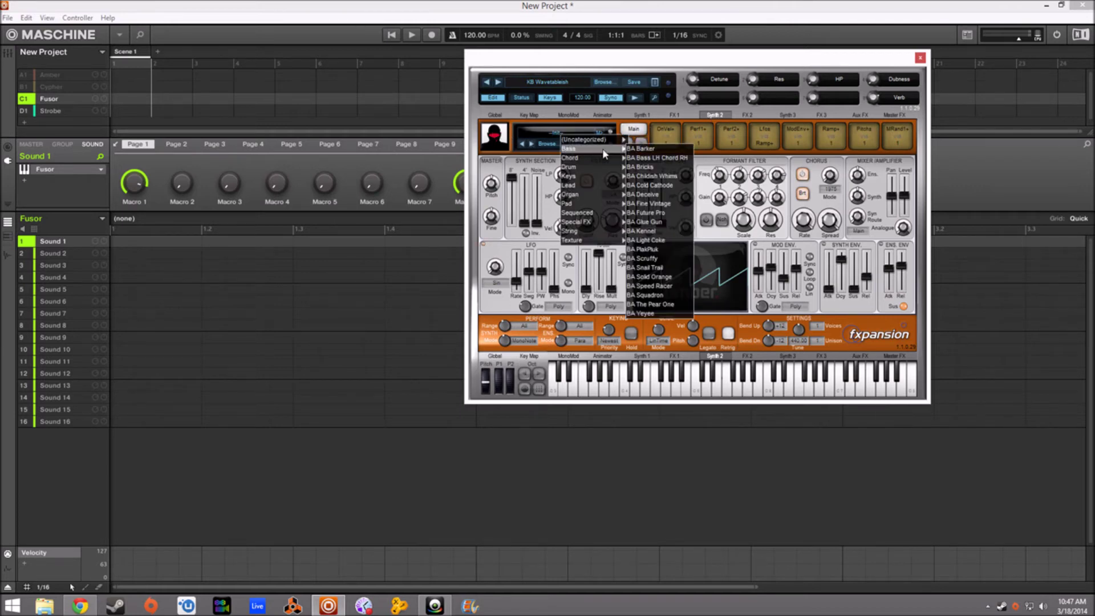
{"action": "left_click", "coordinate": [656, 157]}
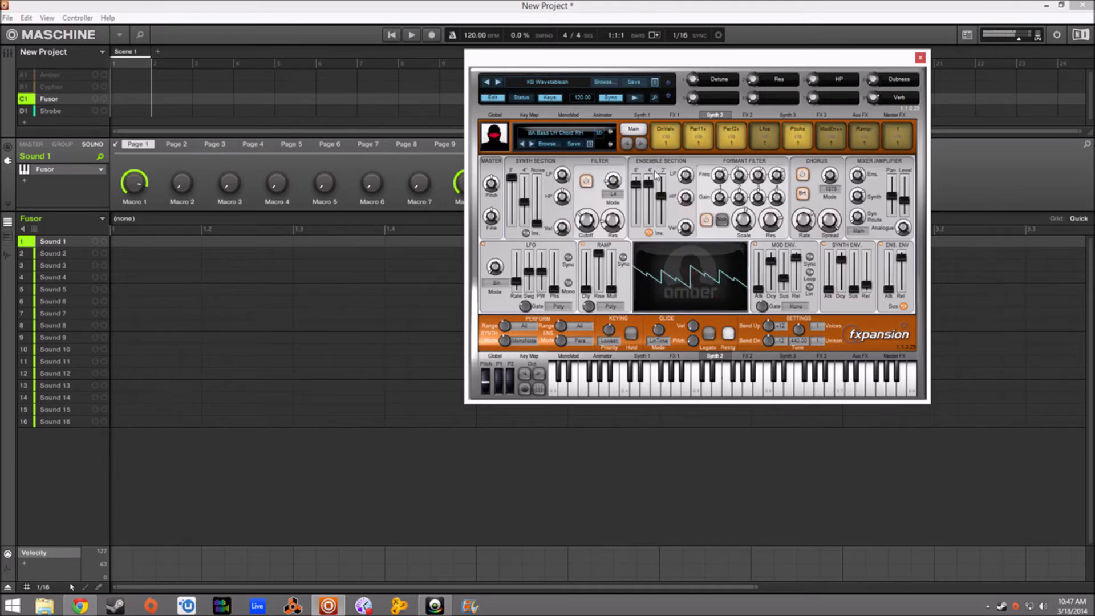
{"action": "mouse_move", "coordinate": [663, 179]}
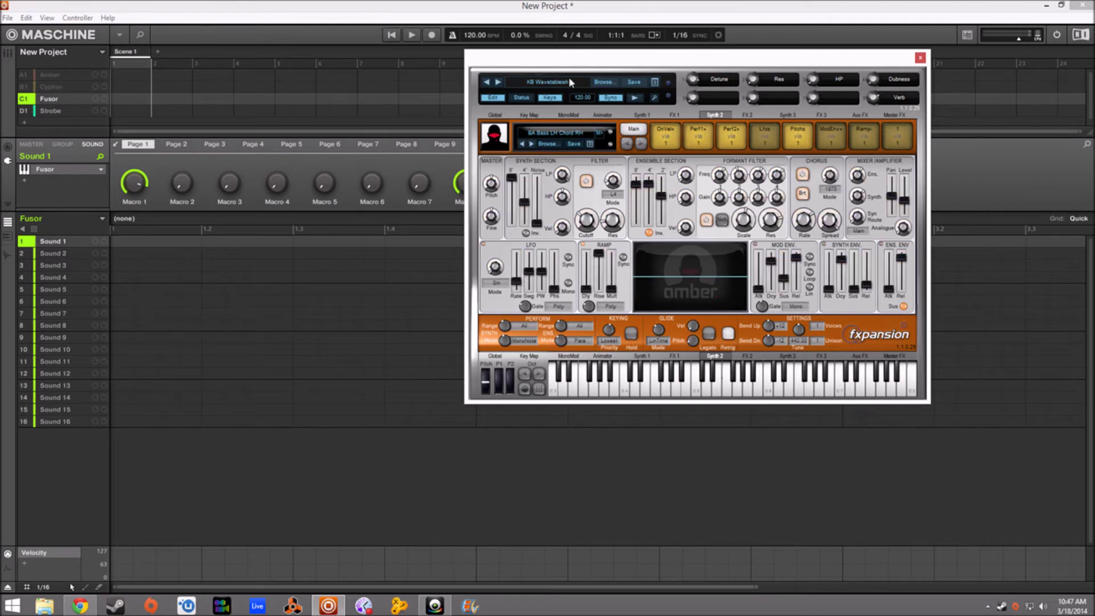
- Inspect the key-map zones, then the MonoMod, Animator, FX 1, Master FX and Aux FX pages
{"action": "left_click", "coordinate": [542, 115]}
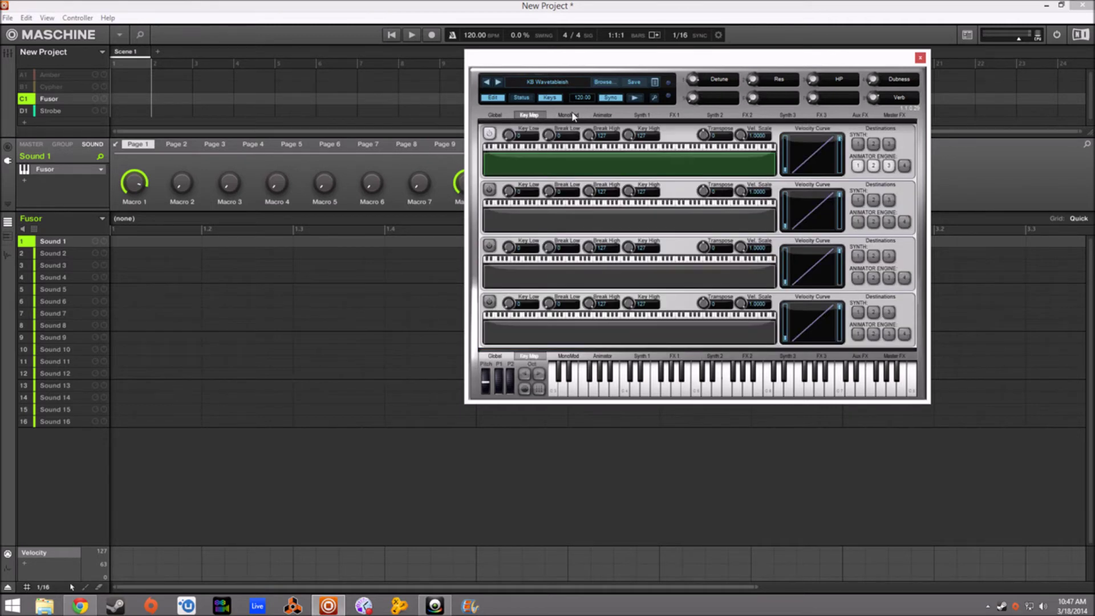
{"action": "left_click", "coordinate": [490, 195]}
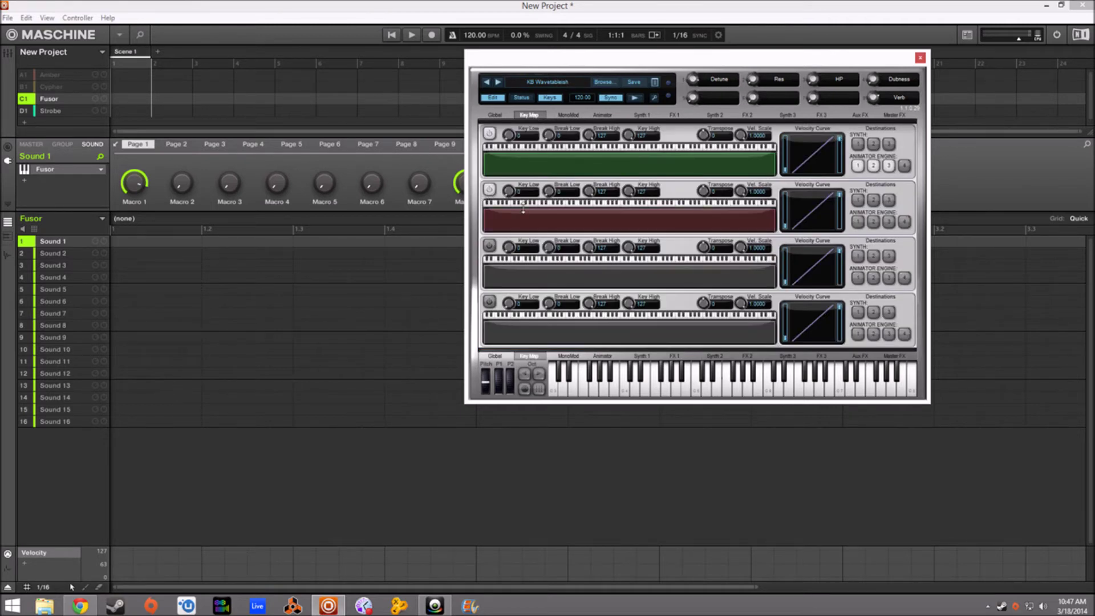
{"action": "left_click", "coordinate": [490, 189]}
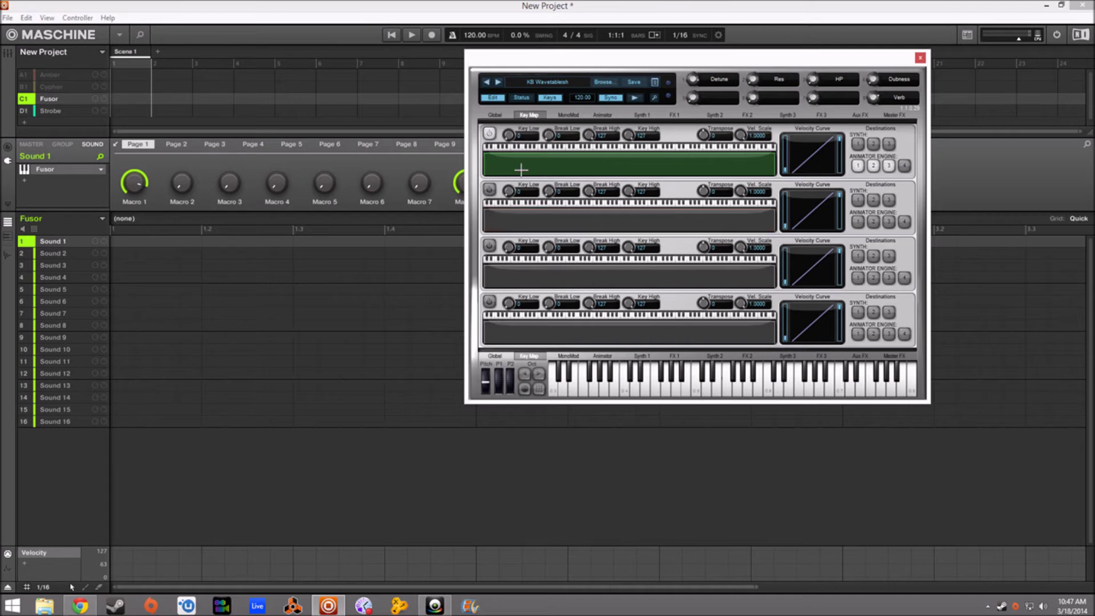
{"action": "left_click", "coordinate": [569, 115]}
{"action": "left_click", "coordinate": [603, 116]}
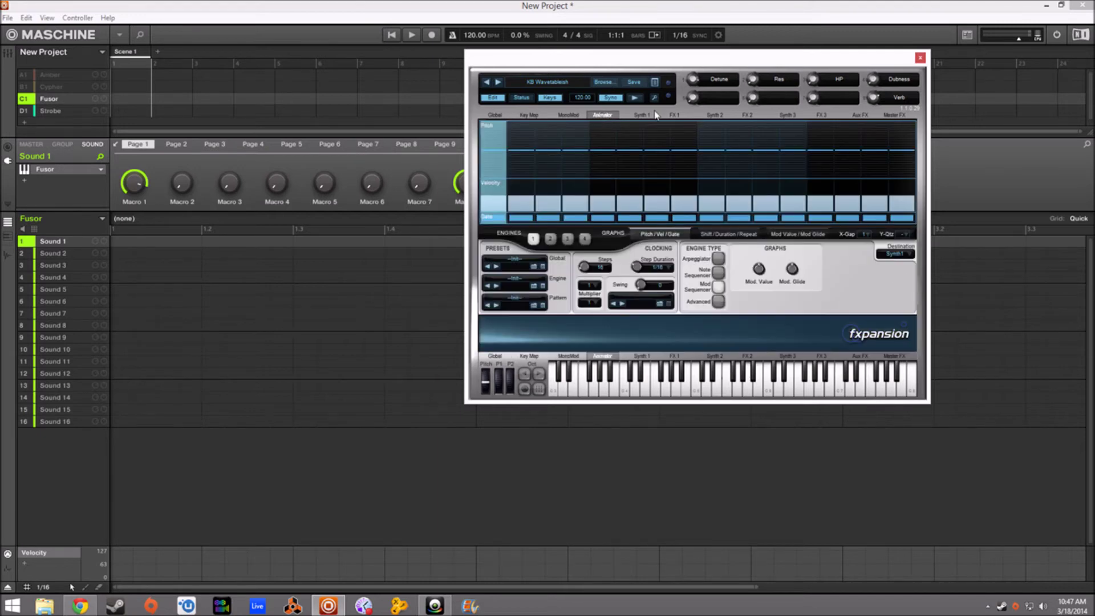
{"action": "left_click", "coordinate": [642, 116]}
{"action": "left_click", "coordinate": [675, 116]}
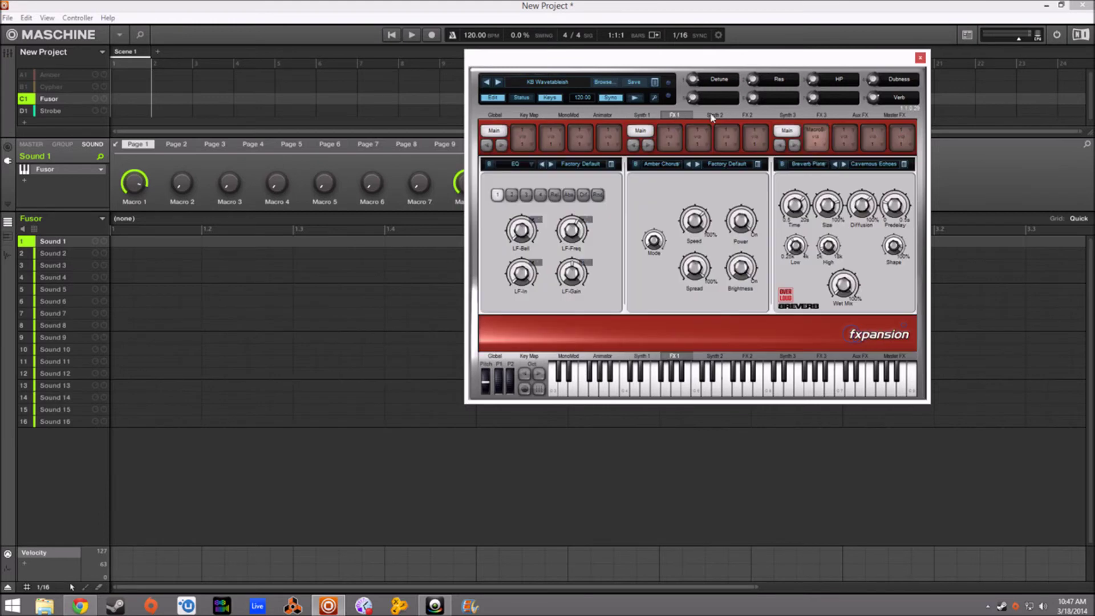
{"action": "left_click", "coordinate": [899, 115]}
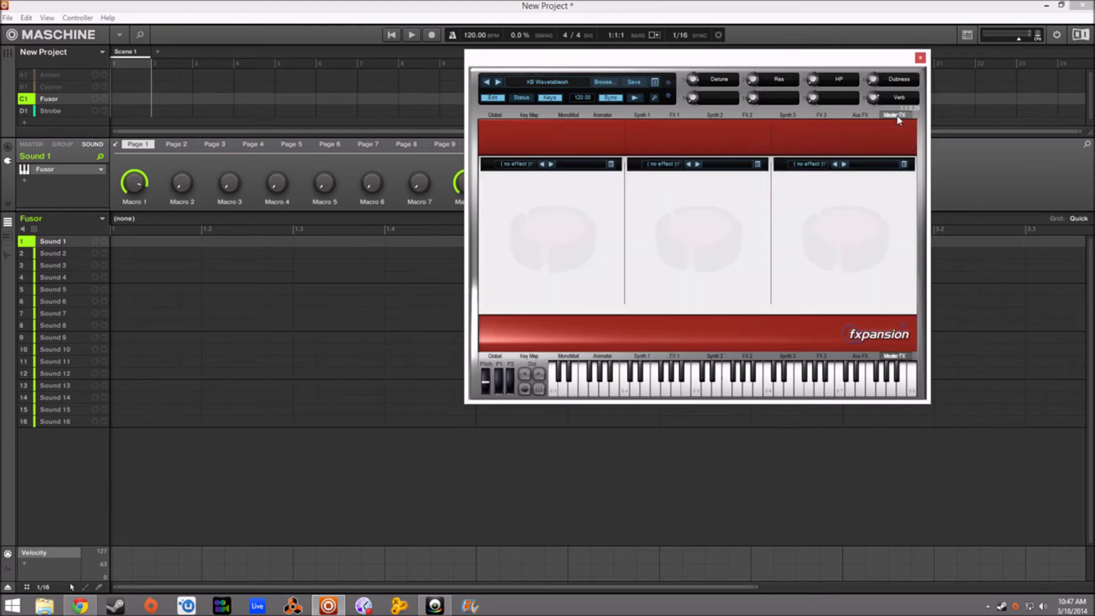
{"action": "left_click", "coordinate": [868, 116]}
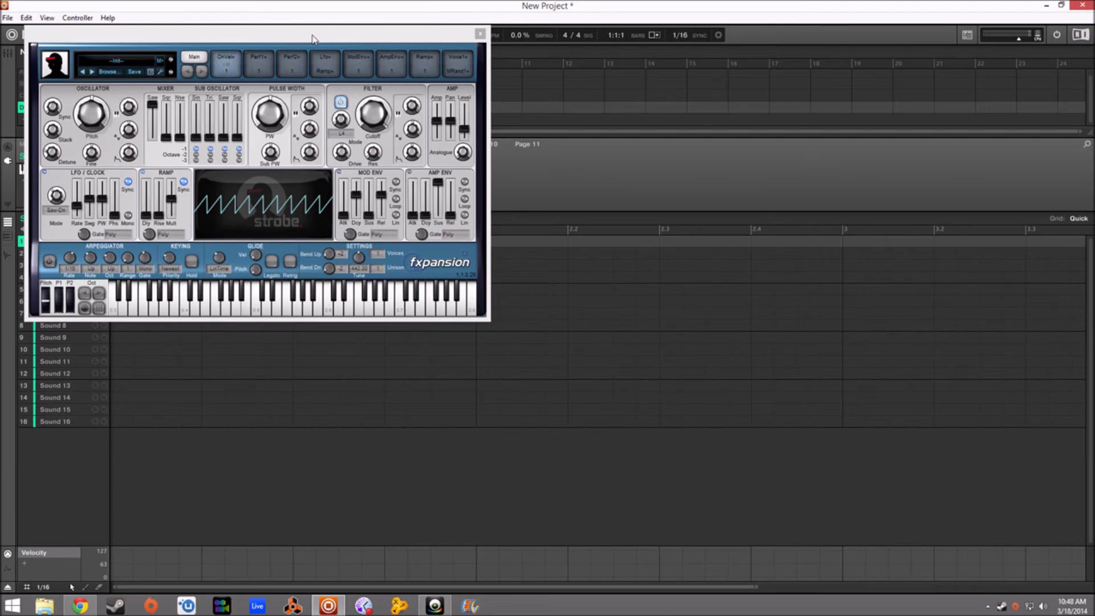
- Audition Strobe's LD A Swarm, LD Angry Mob, LD Angry Little Men and LD Abrasion MM, then load LD Chinaboy
{"action": "left_click_drag", "start_coordinate": [312, 39], "coordinate": [572, 53]}
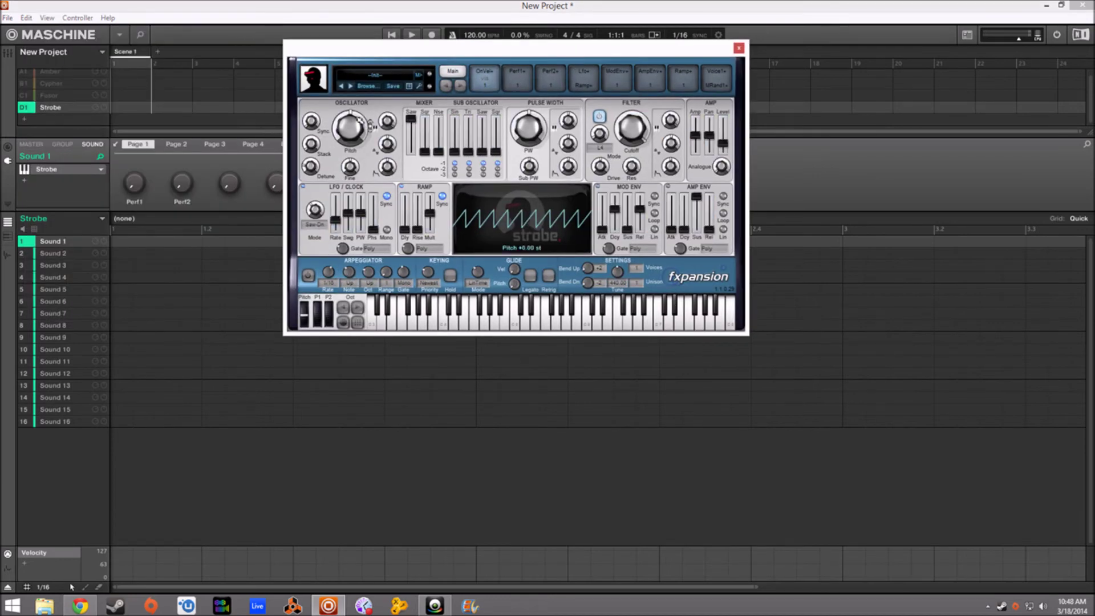
{"action": "left_click", "coordinate": [365, 86]}
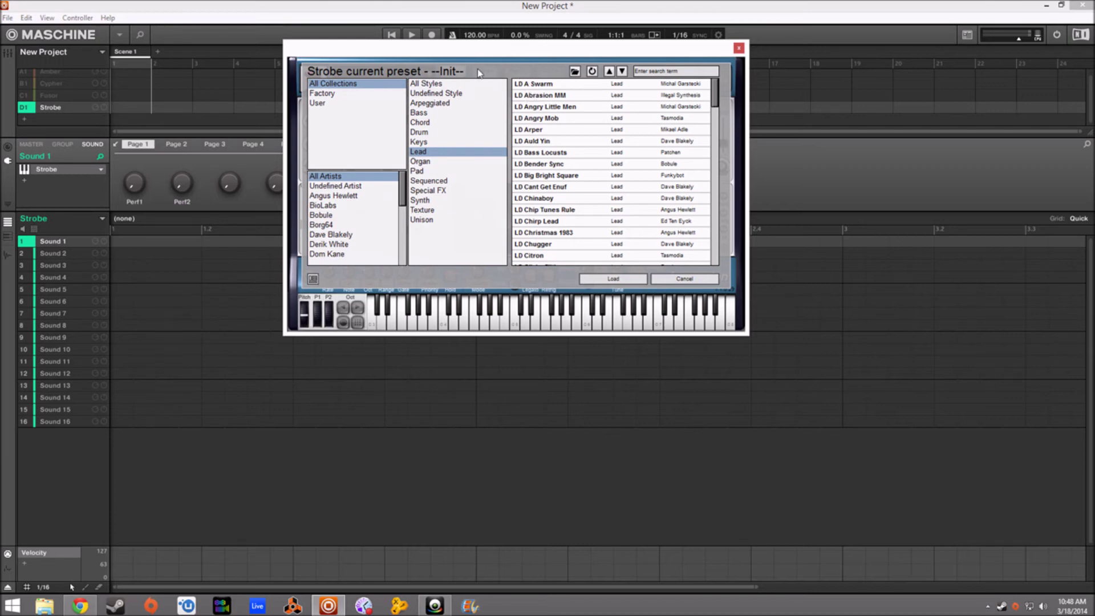
{"action": "left_click", "coordinate": [544, 86]}
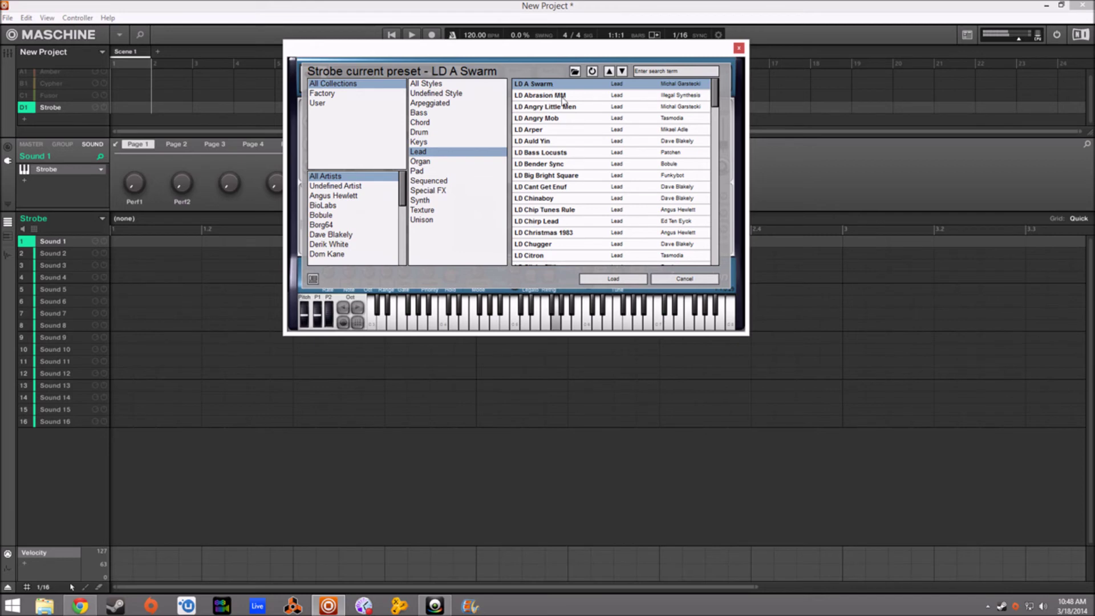
{"action": "left_click", "coordinate": [578, 120]}
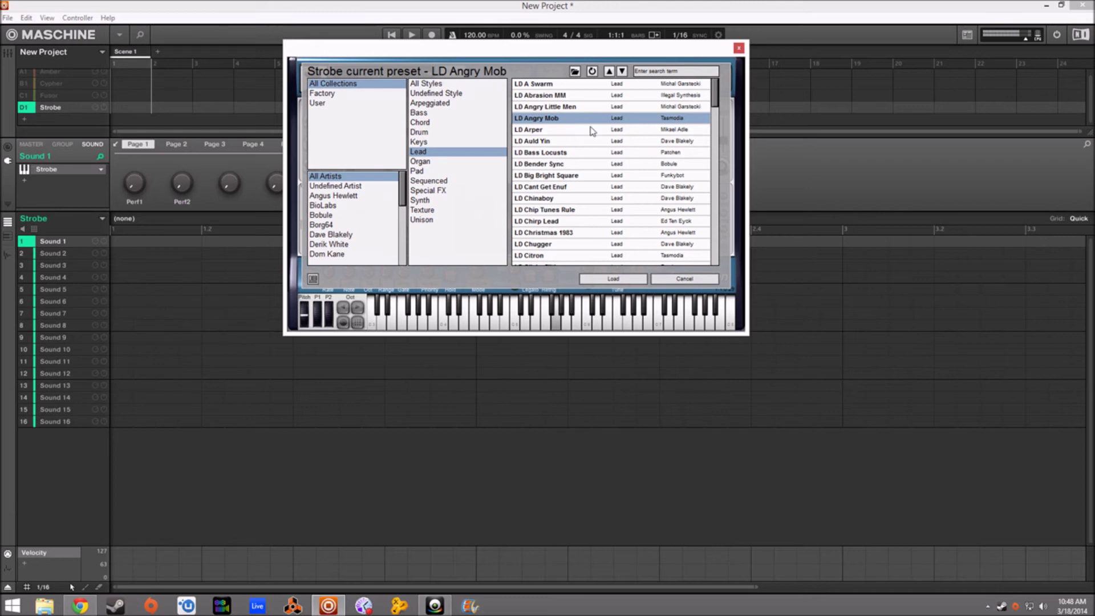
{"action": "left_click", "coordinate": [575, 109]}
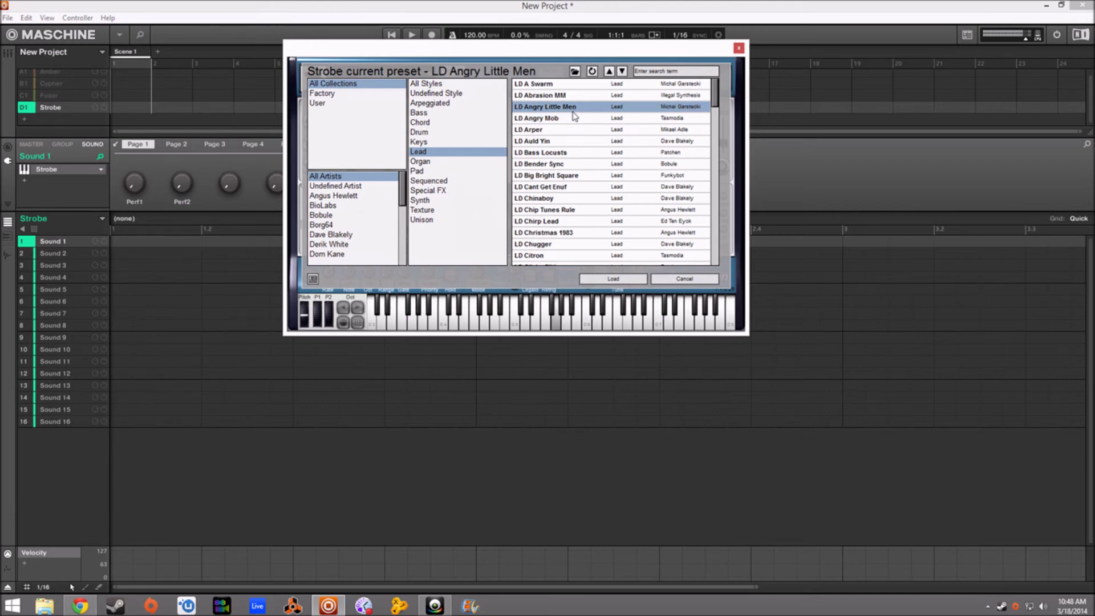
{"action": "left_click", "coordinate": [550, 96]}
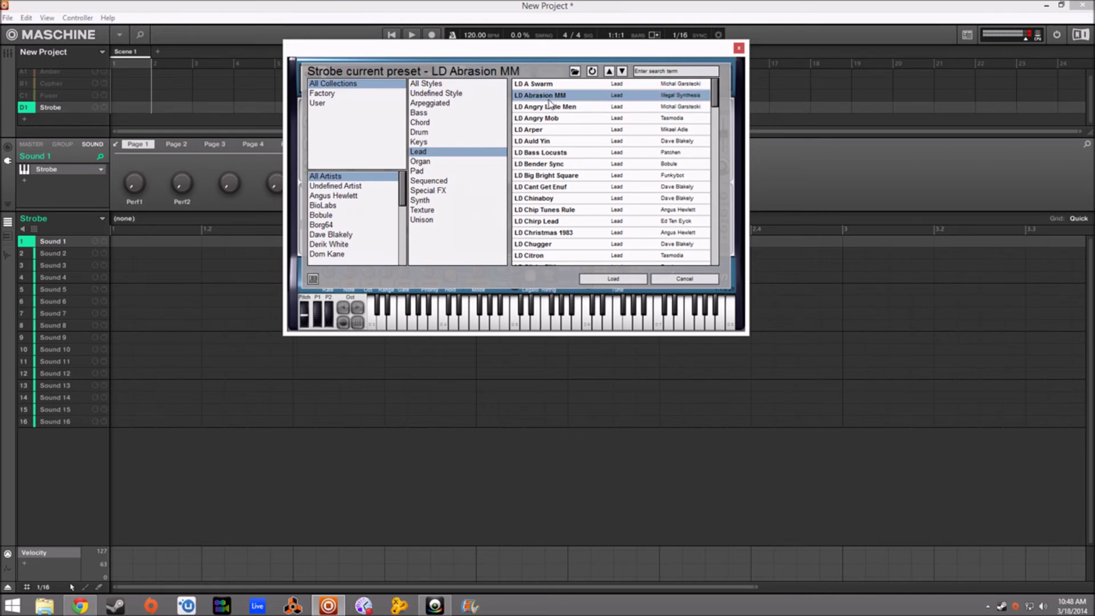
{"action": "left_click", "coordinate": [554, 85]}
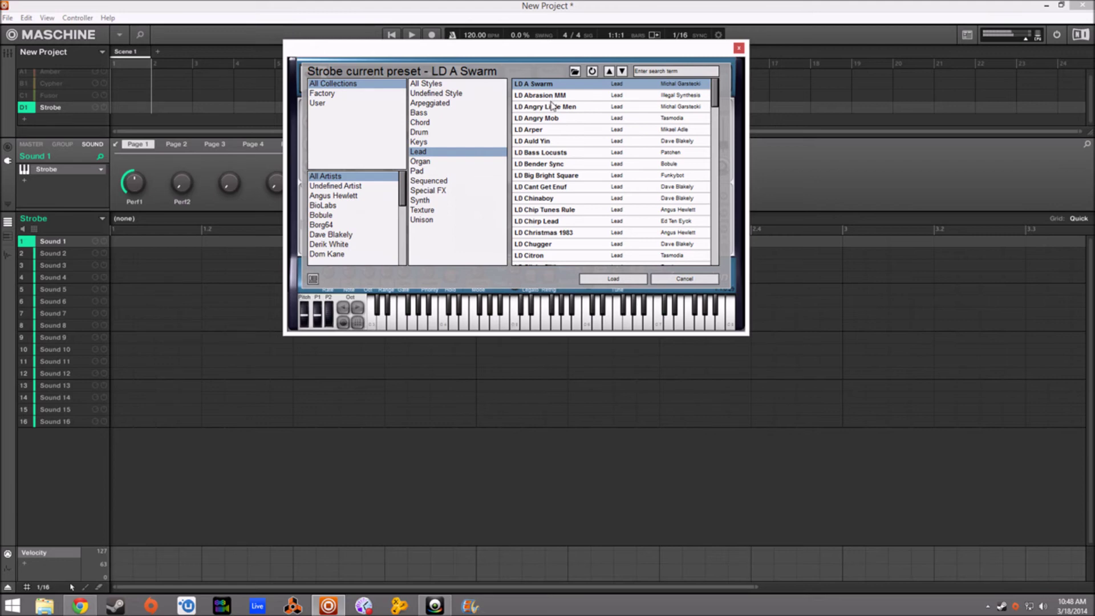
{"action": "left_click", "coordinate": [546, 199]}
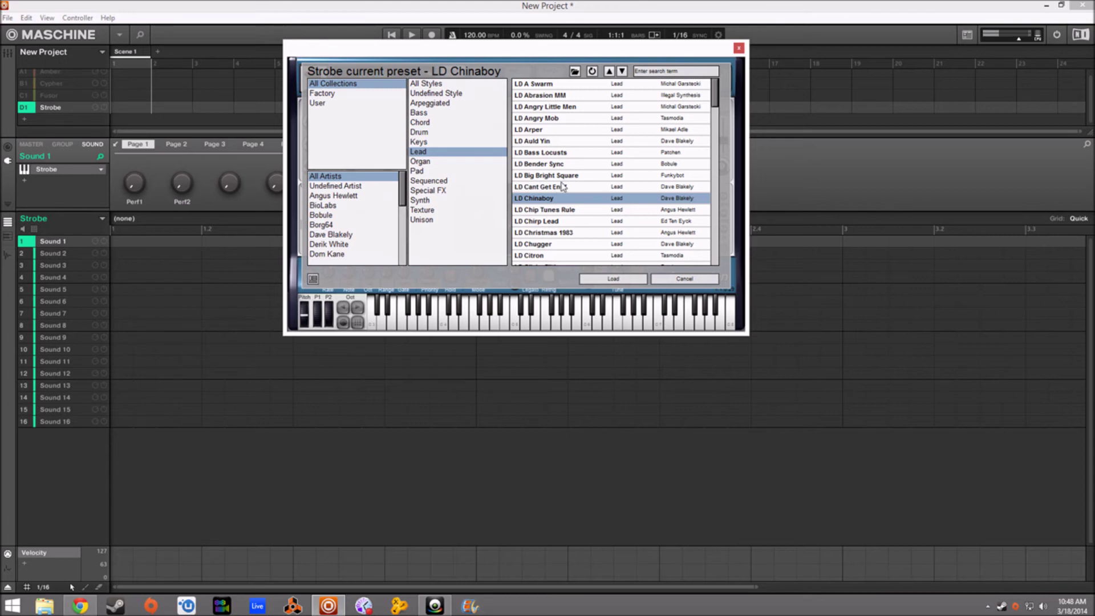
{"action": "left_click", "coordinate": [617, 278]}
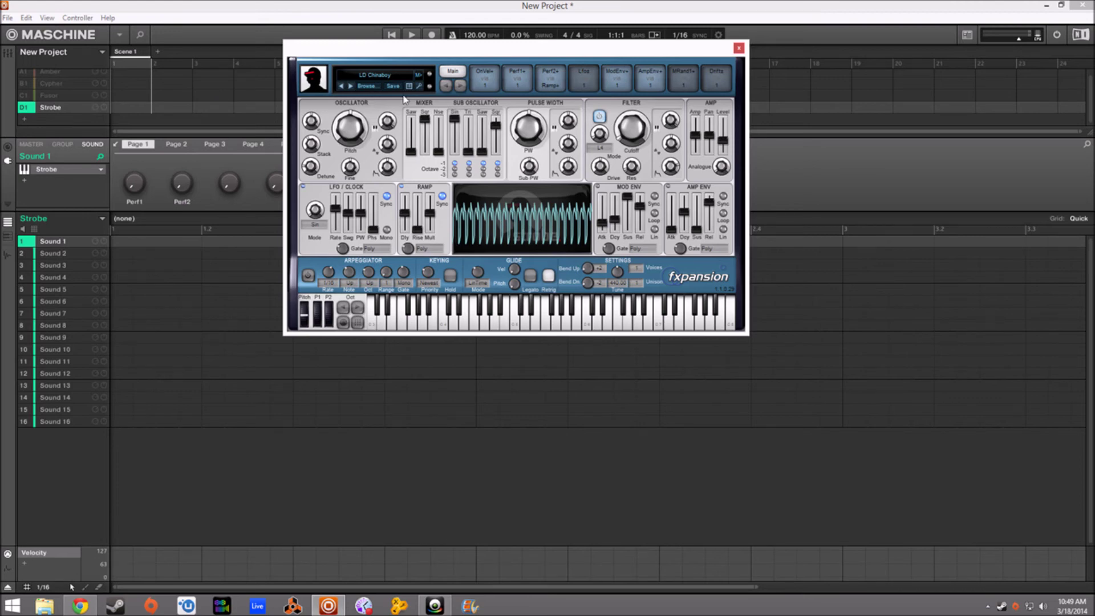
- Reopen Strobe's preset browser, with LD Chinaboy as the current Lead preset
{"action": "left_click", "coordinate": [368, 86]}
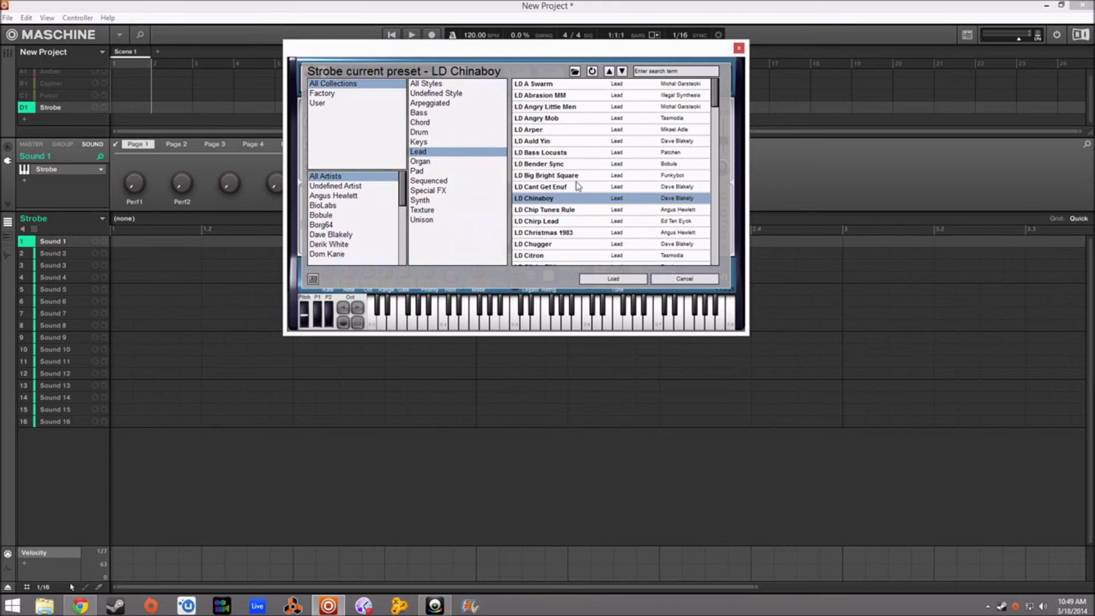
- Audition LD Chirp Lead, LD Christmas 1983, LD Chugger and LD Citron, then filter to Synth style
{"action": "left_click", "coordinate": [549, 221]}
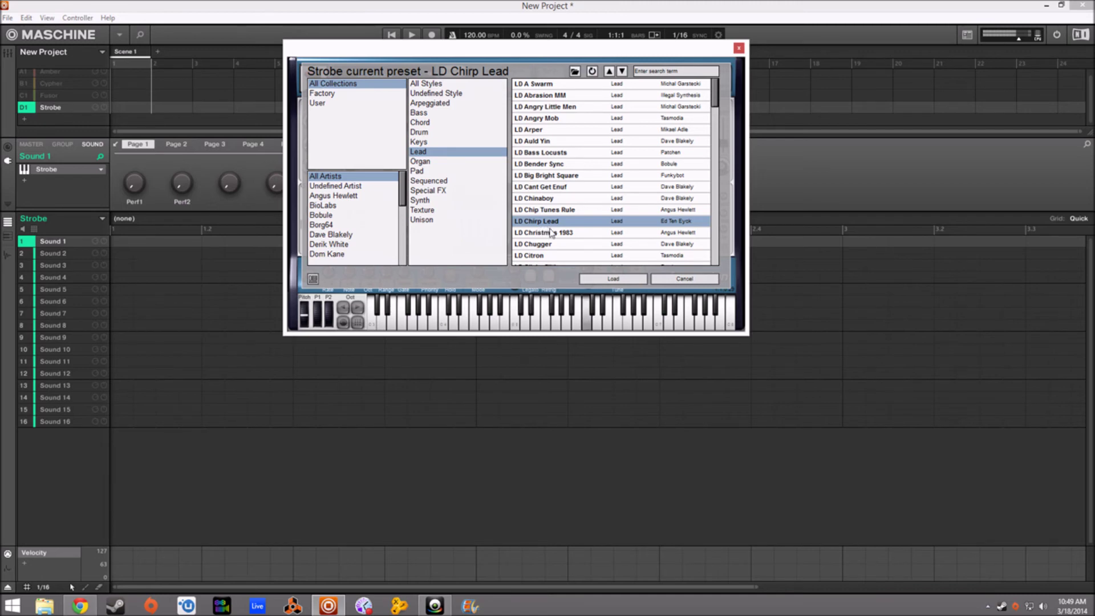
{"action": "left_click", "coordinate": [559, 236]}
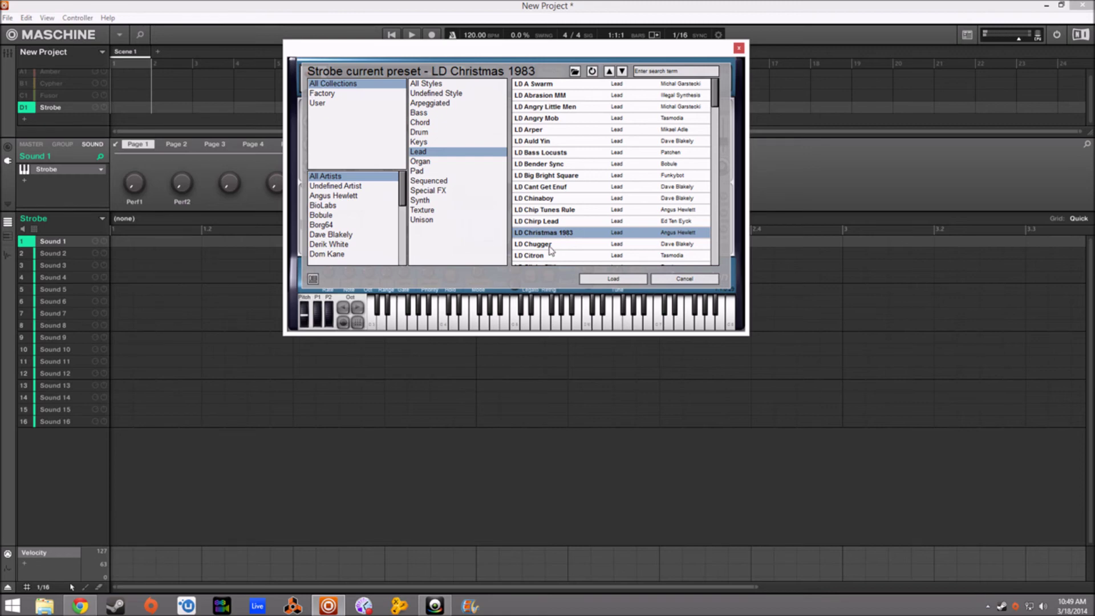
{"action": "left_click", "coordinate": [549, 246]}
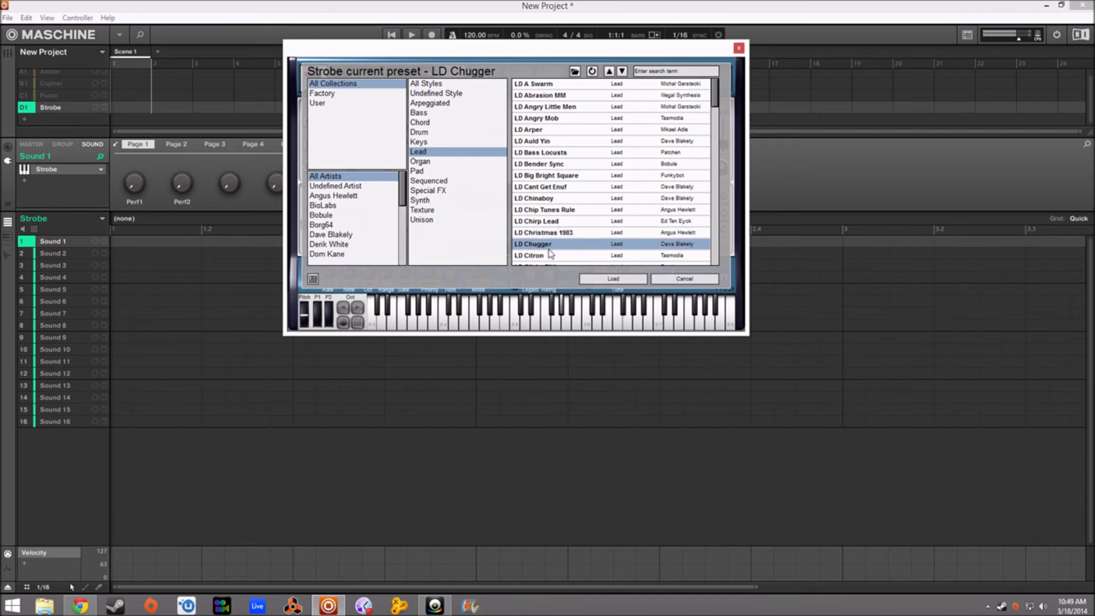
{"action": "left_click", "coordinate": [552, 257]}
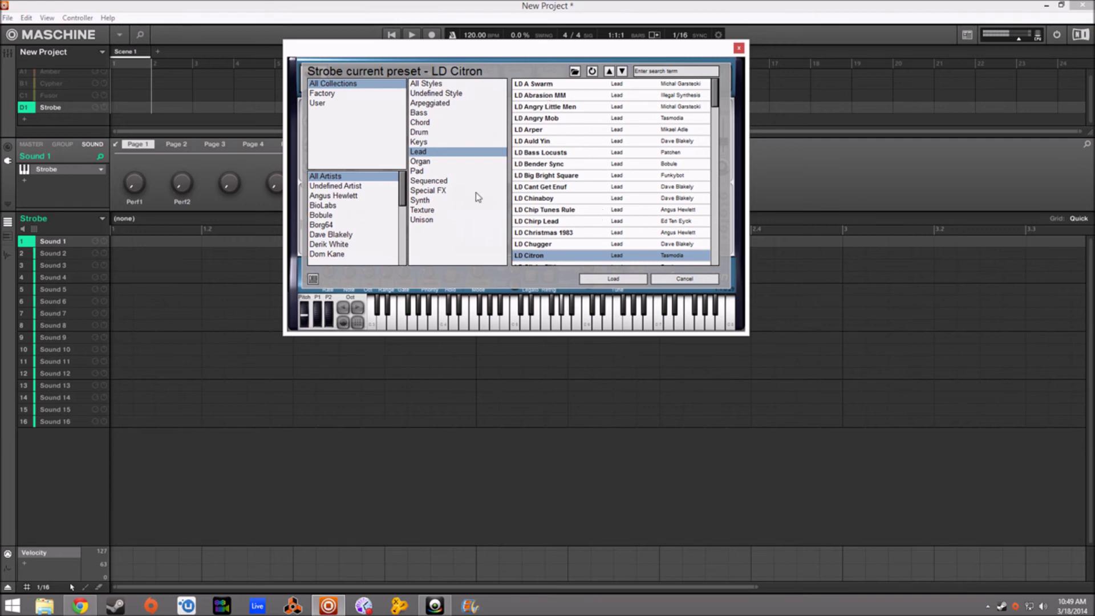
{"action": "left_click", "coordinate": [422, 201]}
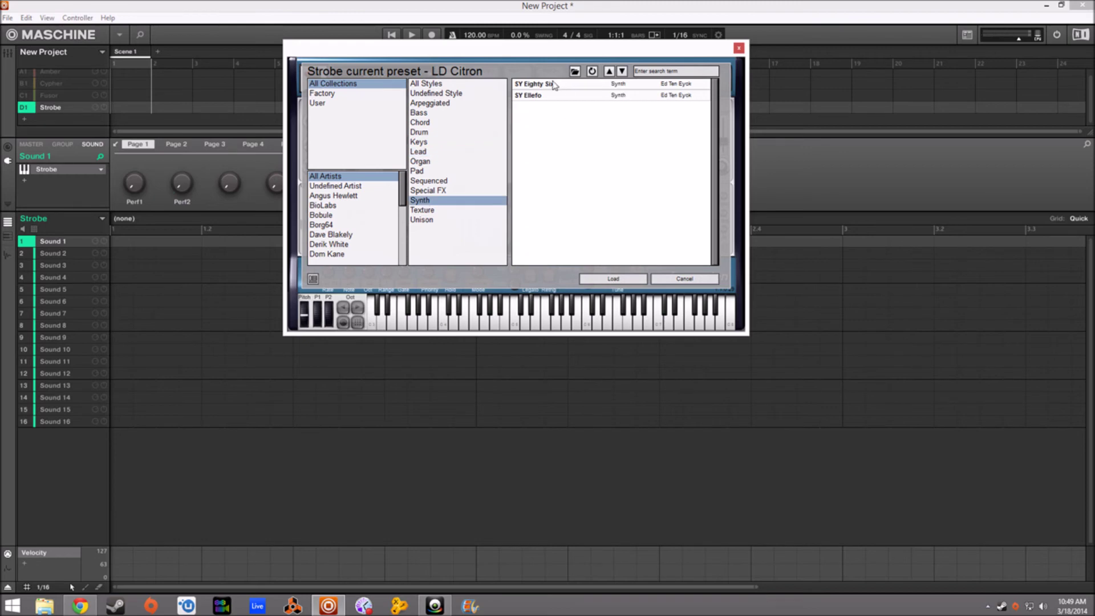
- Audition Strobe's SY Eighty Six preset, then switch to SY Ellefo
{"action": "left_click", "coordinate": [552, 85]}
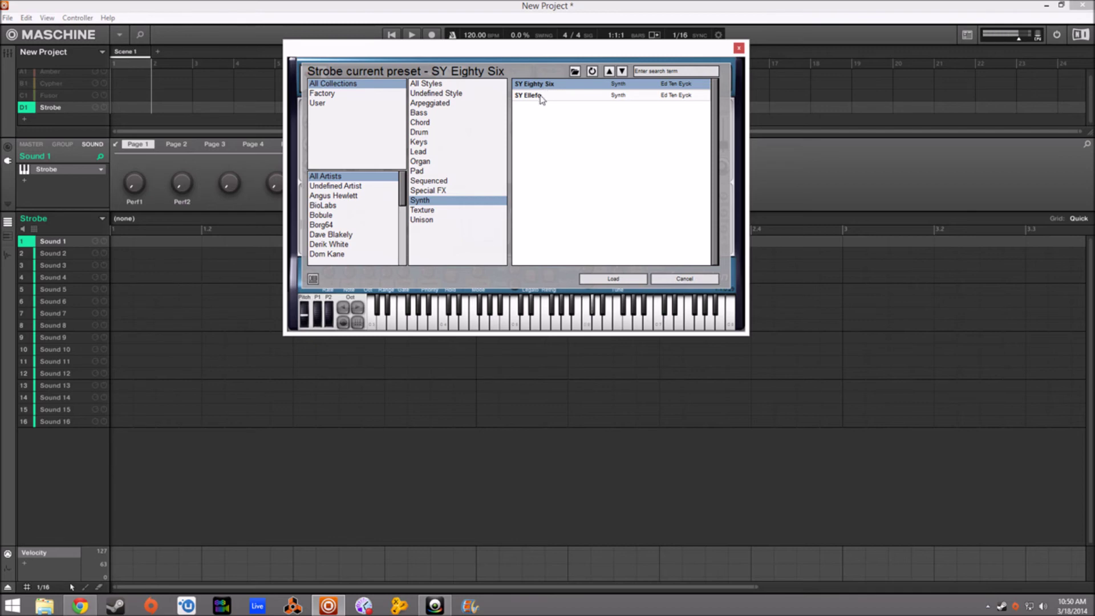
{"action": "left_click", "coordinate": [535, 96]}
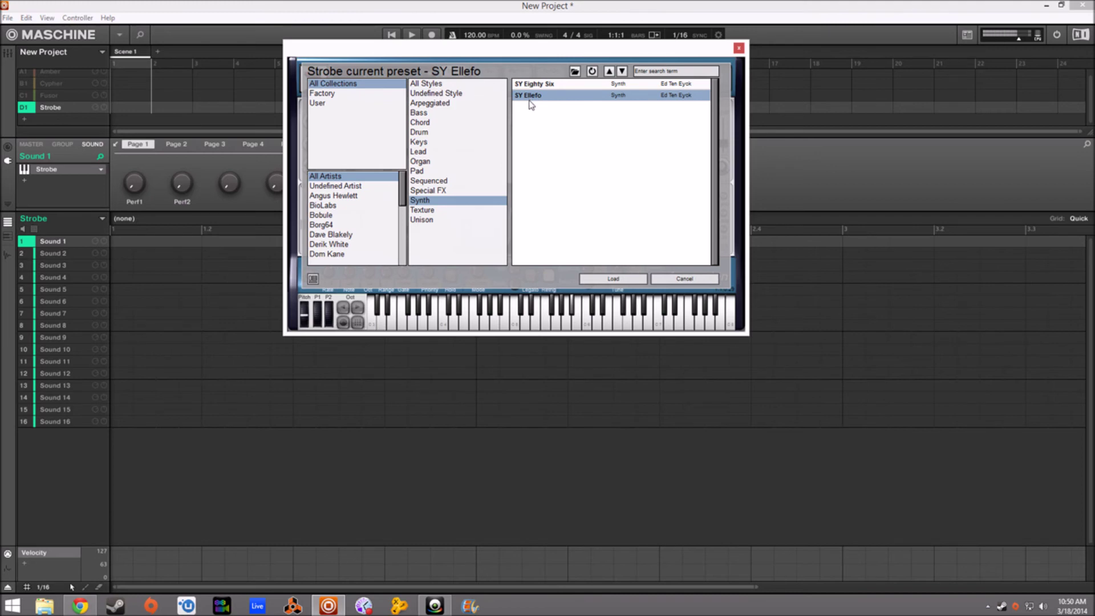
- Filter to Unison style and audition UN Direct Action, Noiseloss, Noomon Stack, Raw Buzz, ending on UN Stack o Saw
{"action": "left_click", "coordinate": [425, 219]}
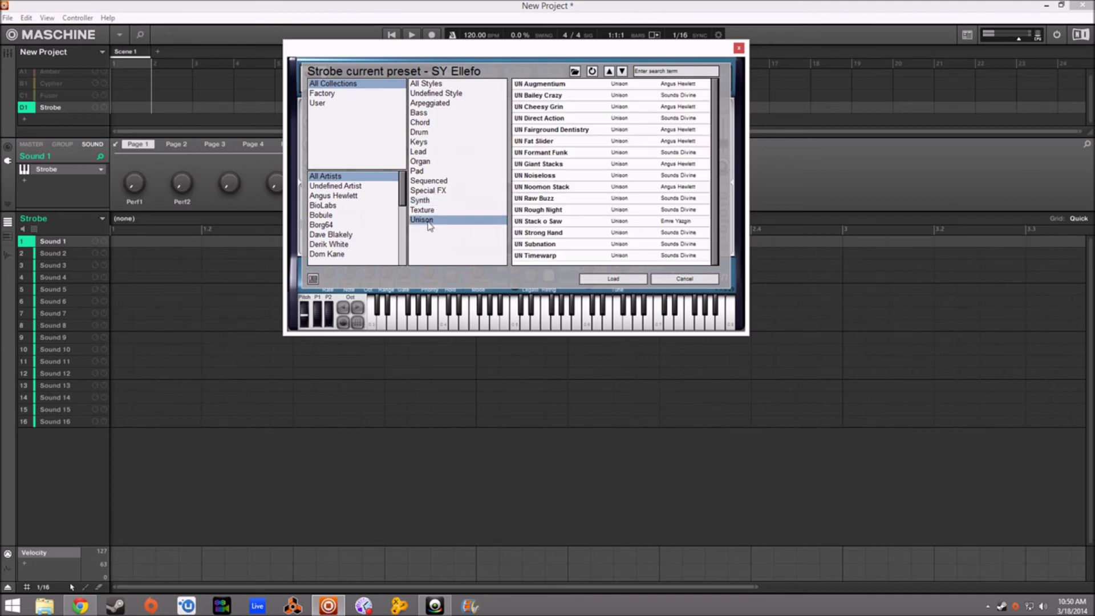
{"action": "left_click", "coordinate": [535, 121]}
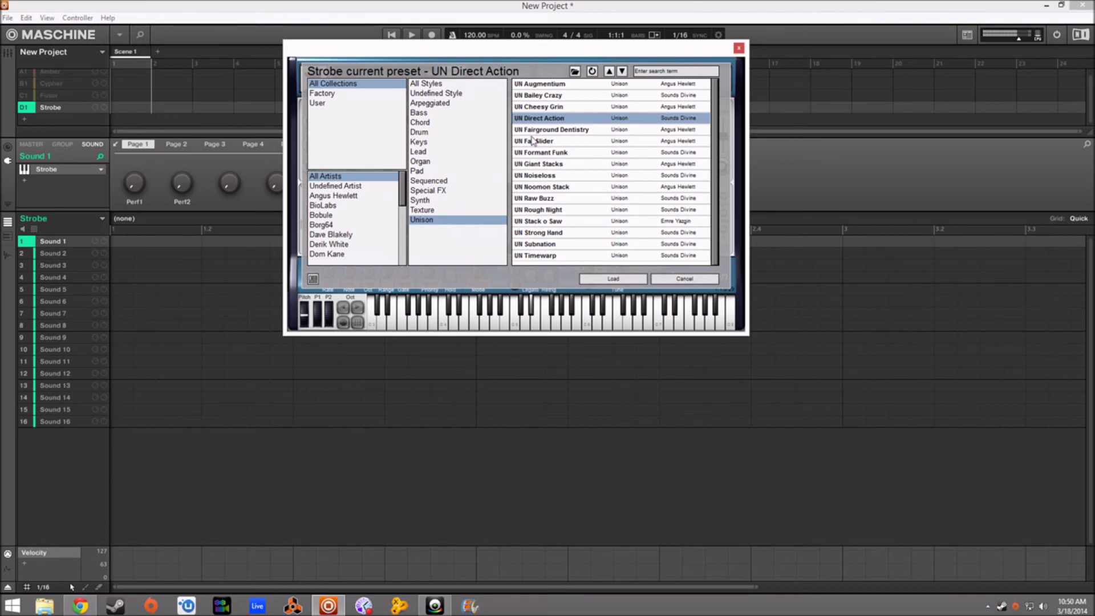
{"action": "left_click", "coordinate": [537, 175]}
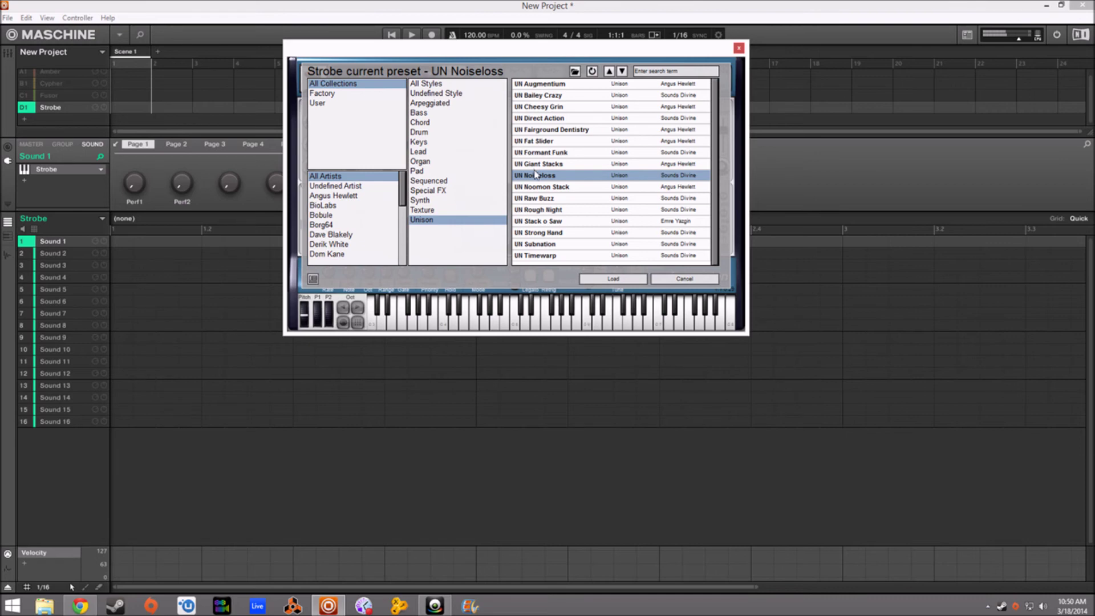
{"action": "left_click", "coordinate": [547, 190]}
{"action": "left_click", "coordinate": [556, 198]}
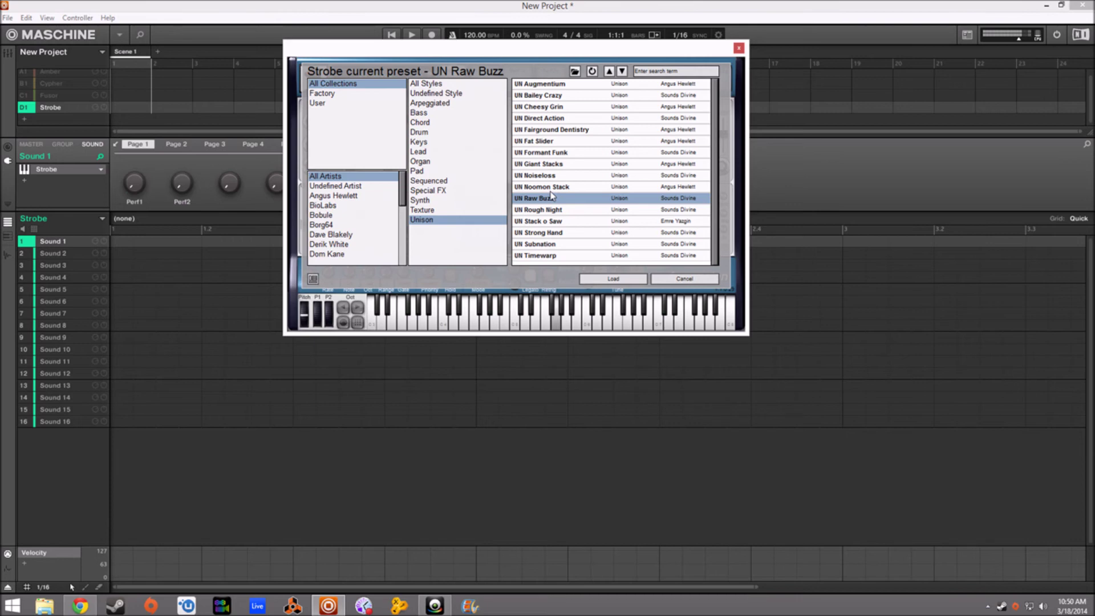
{"action": "left_click", "coordinate": [556, 223]}
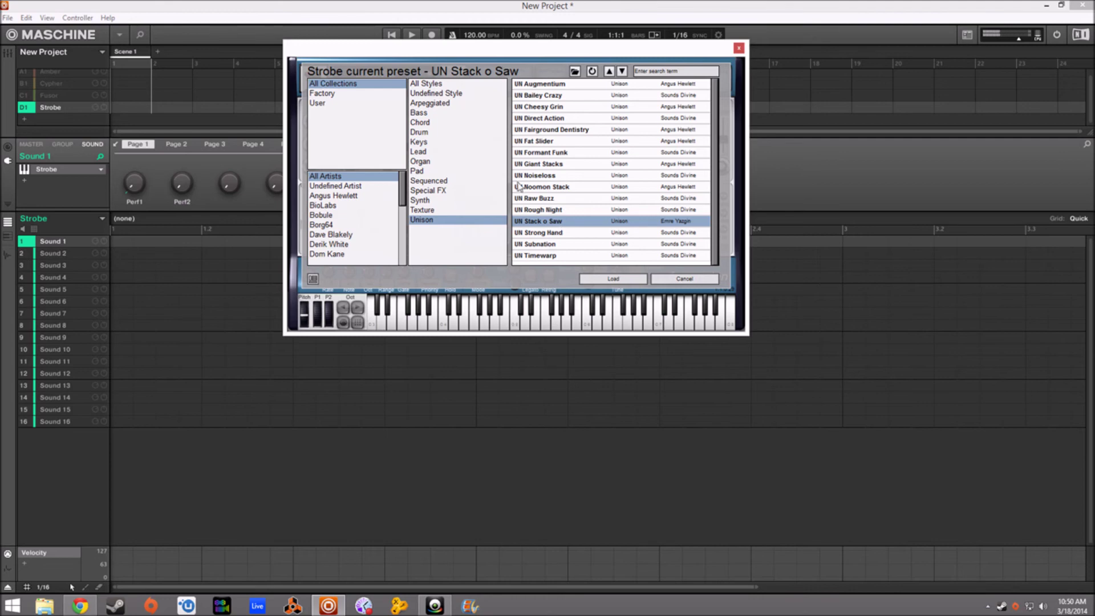
- Filter Strobe's browser to Chord style and audition CH Ripple, CH Russian Ice and CH Hammy 5ths
{"action": "left_click", "coordinate": [430, 124]}
{"action": "left_click", "coordinate": [549, 107]}
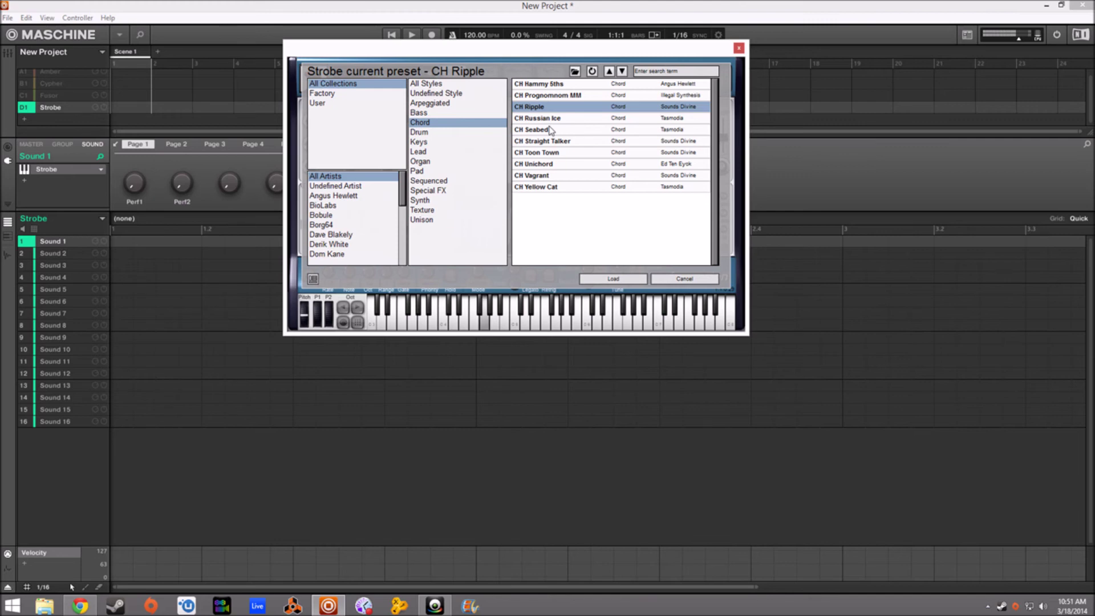
{"action": "left_click", "coordinate": [548, 119]}
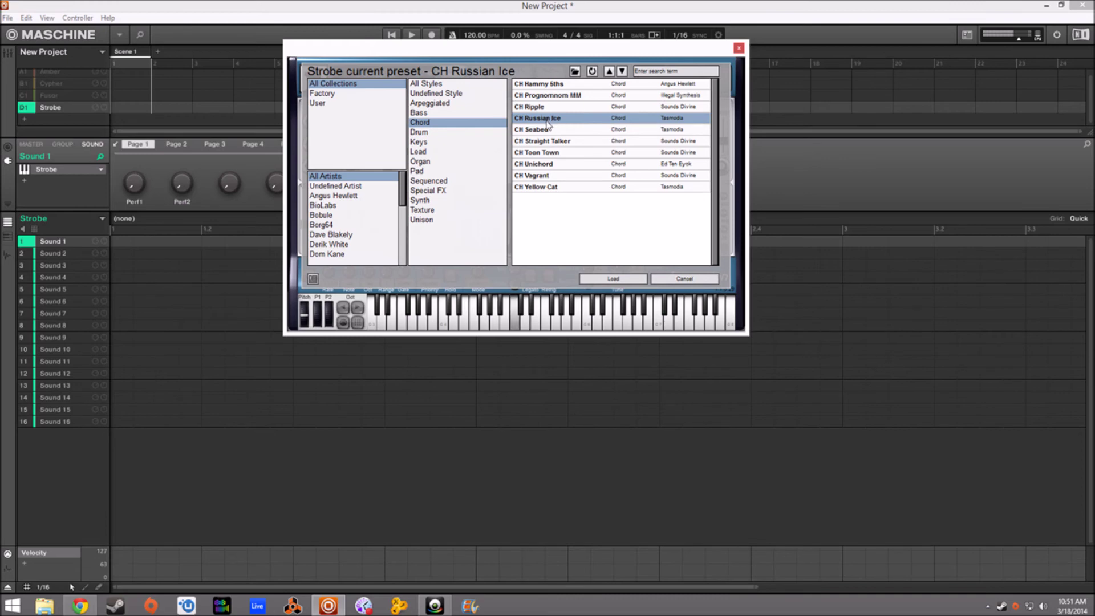
{"action": "left_click", "coordinate": [544, 86]}
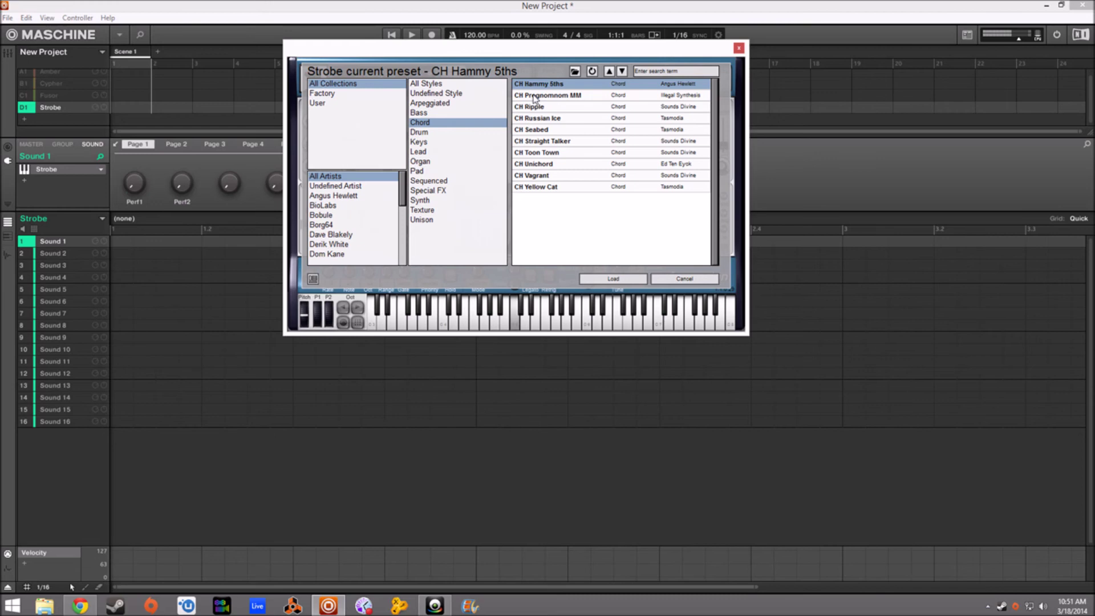
- Revisit CH Ripple, try CH Seabed and CH Toon Town, then load CH Vagrant
{"action": "left_click", "coordinate": [534, 108]}
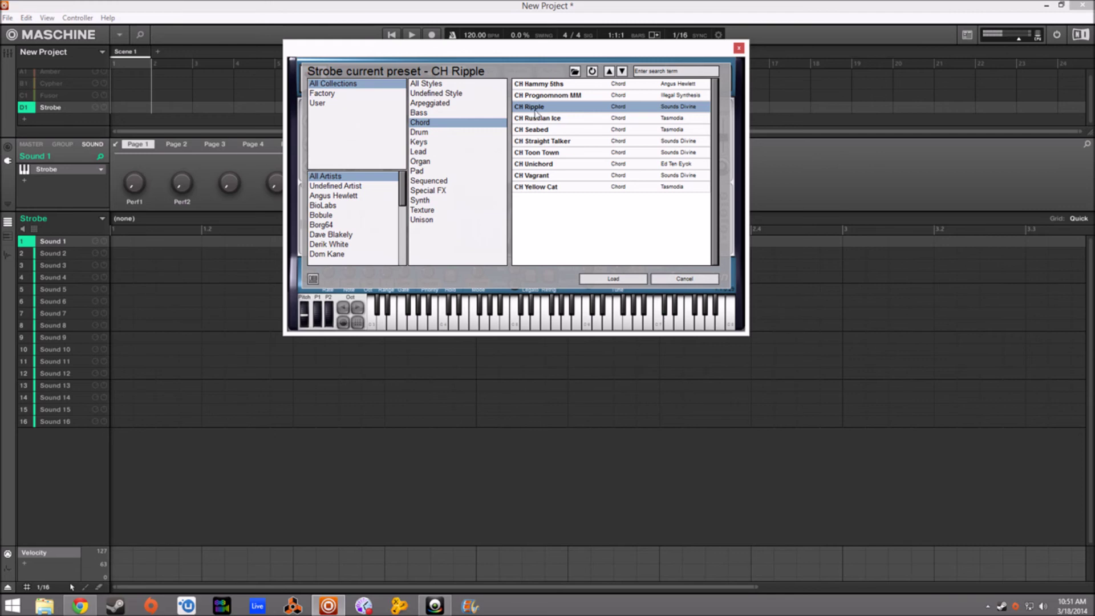
{"action": "left_click", "coordinate": [552, 130]}
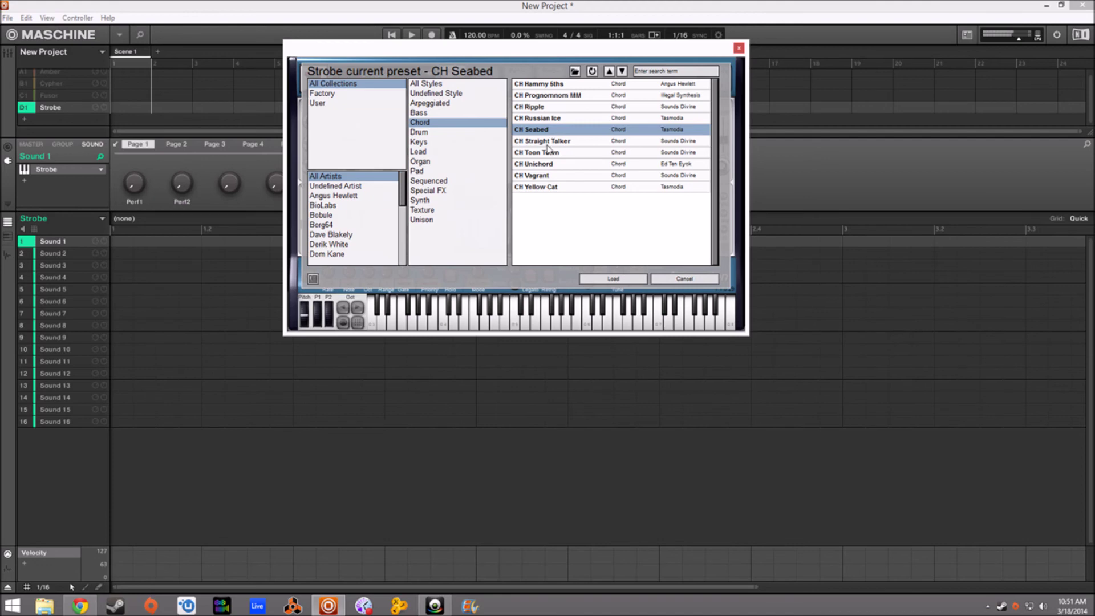
{"action": "left_click", "coordinate": [550, 154]}
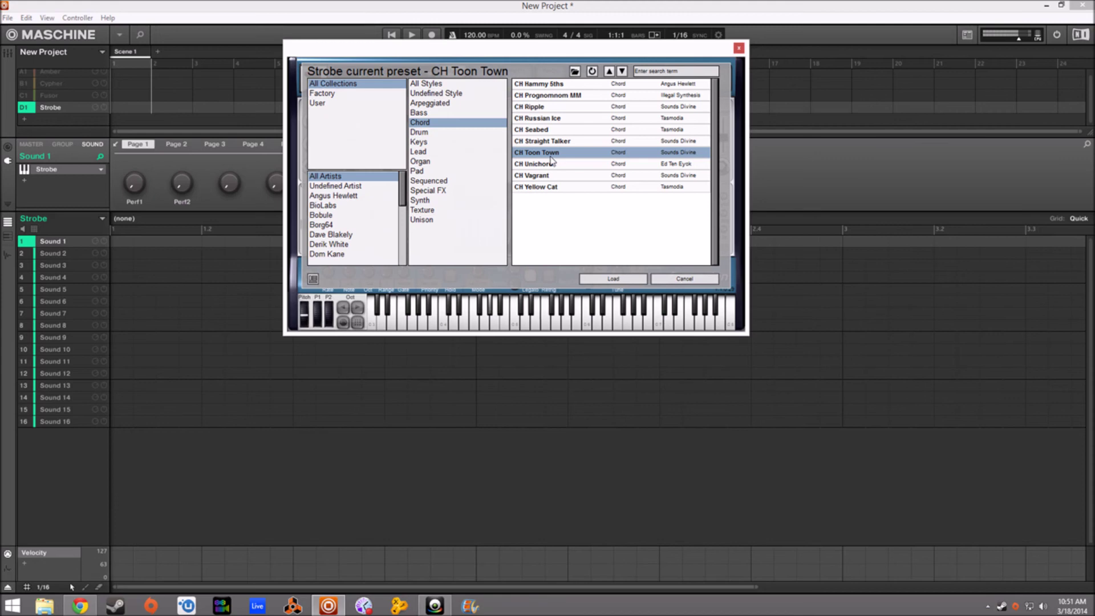
{"action": "left_click", "coordinate": [551, 176]}
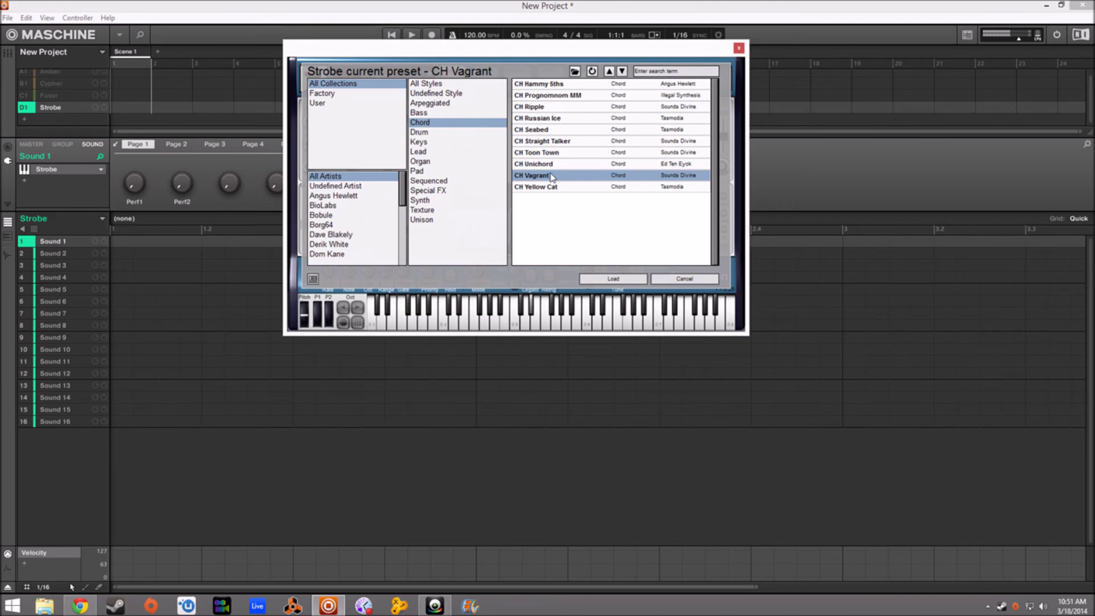
{"action": "left_click", "coordinate": [425, 103]}
- Audition AR 3 Note Hold, BYO Euro, Comodore HIFI, Choo Choo, Chooba, ending on AR Dracula Transe, then list Pad presets
{"action": "left_click", "coordinate": [553, 87]}
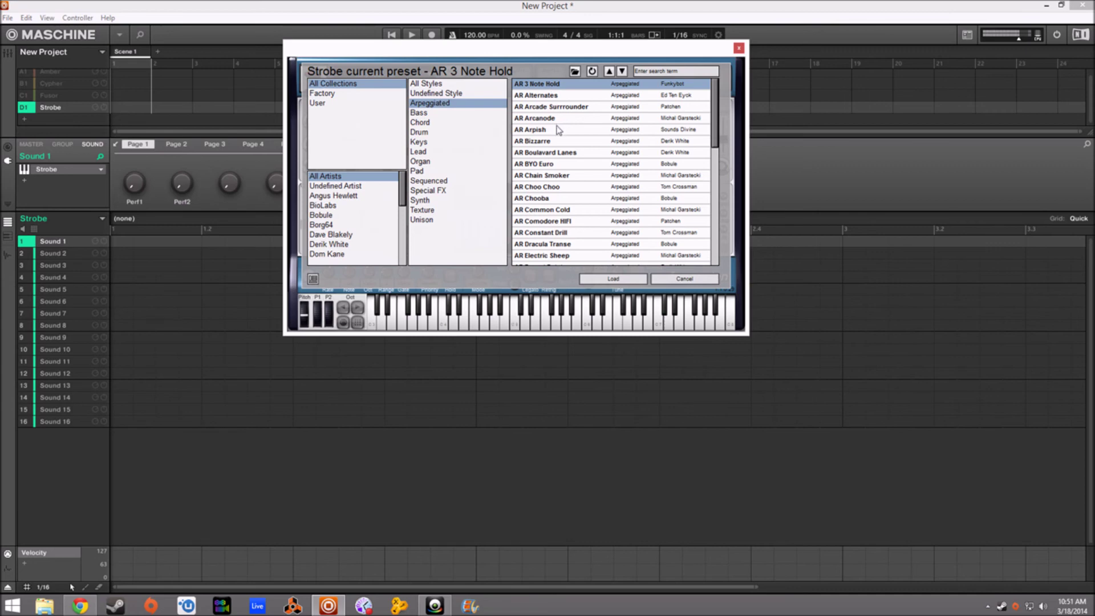
{"action": "left_click", "coordinate": [550, 165]}
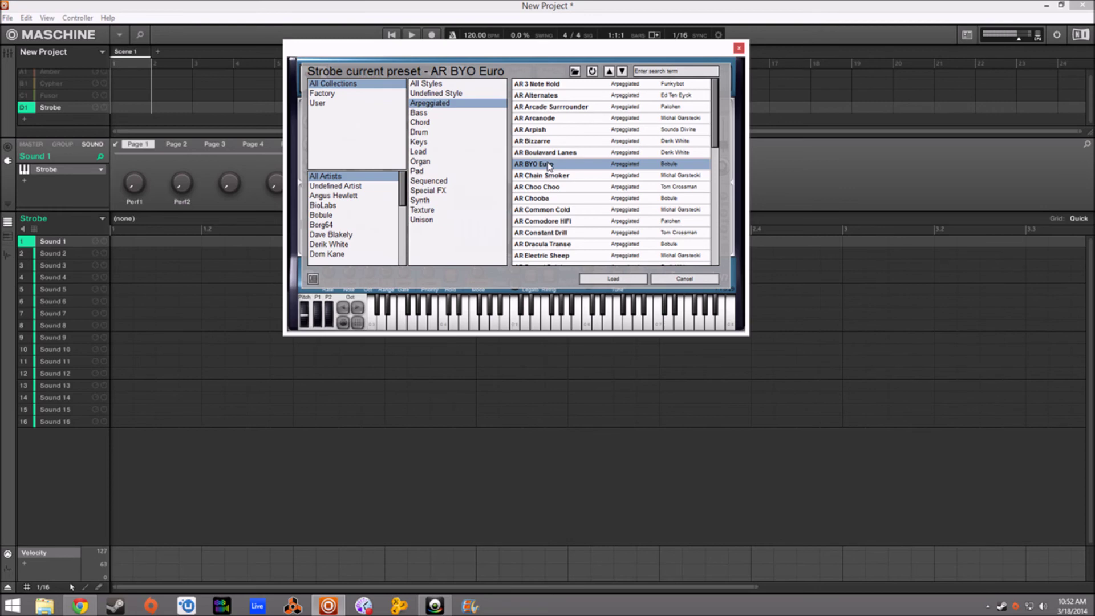
{"action": "left_click", "coordinate": [566, 222]}
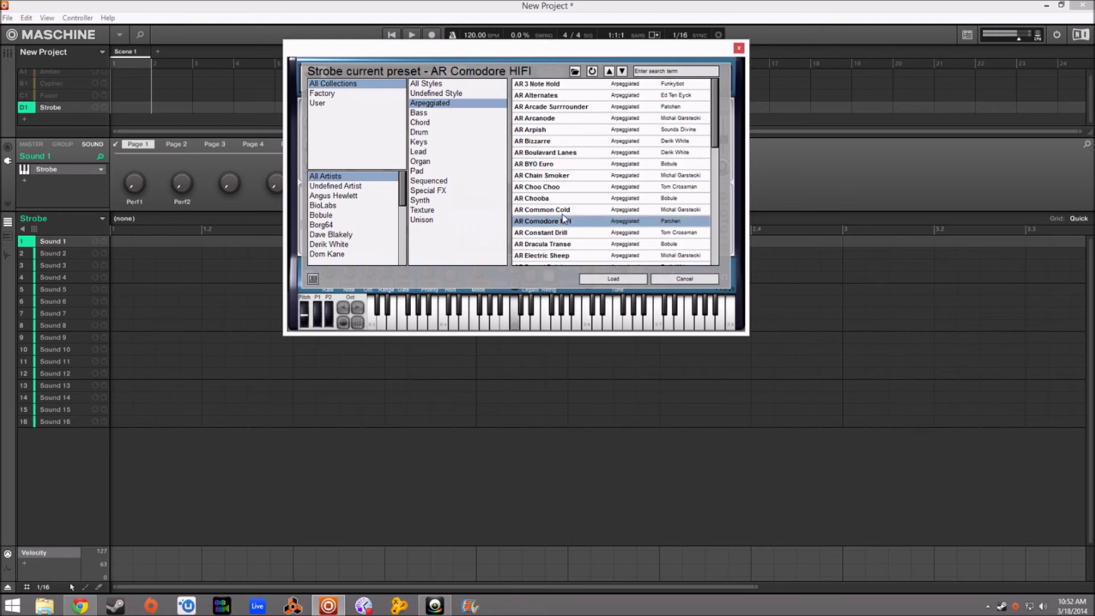
{"action": "left_click", "coordinate": [545, 189]}
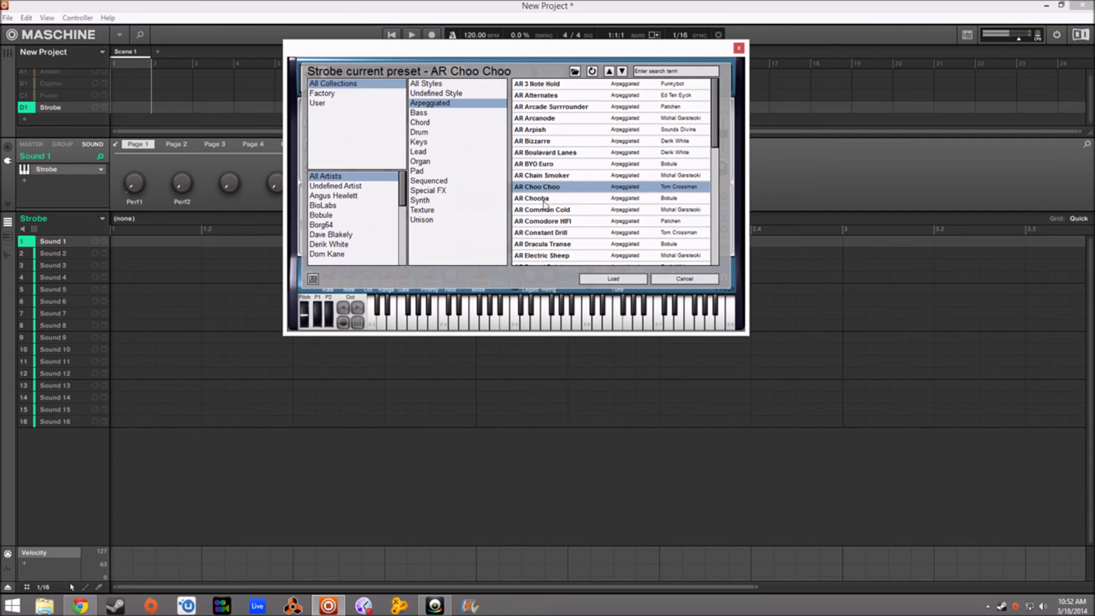
{"action": "left_click", "coordinate": [545, 201]}
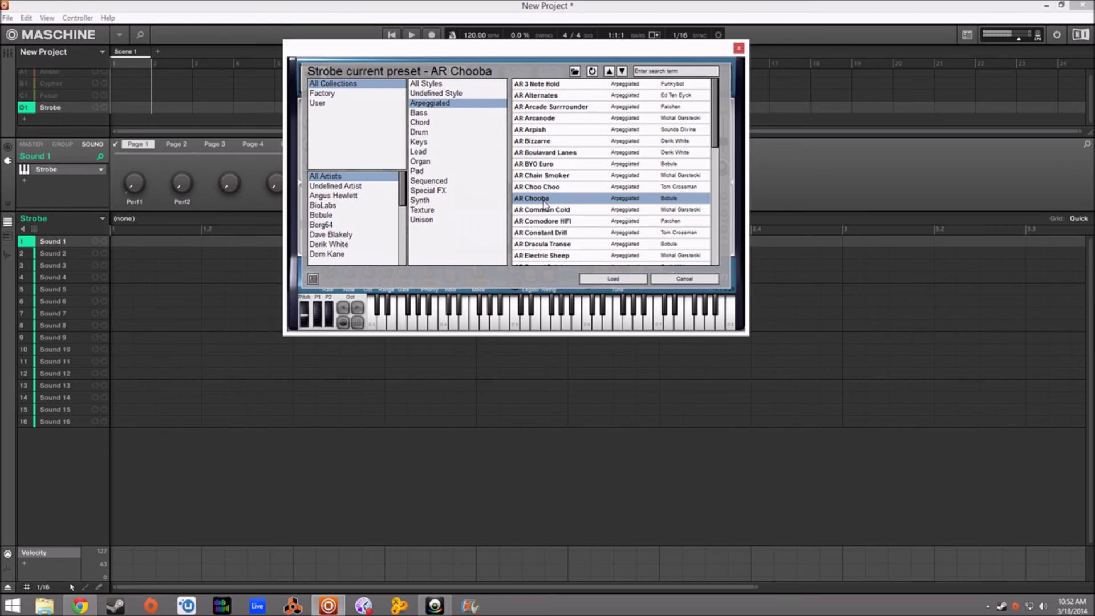
{"action": "left_click", "coordinate": [562, 244]}
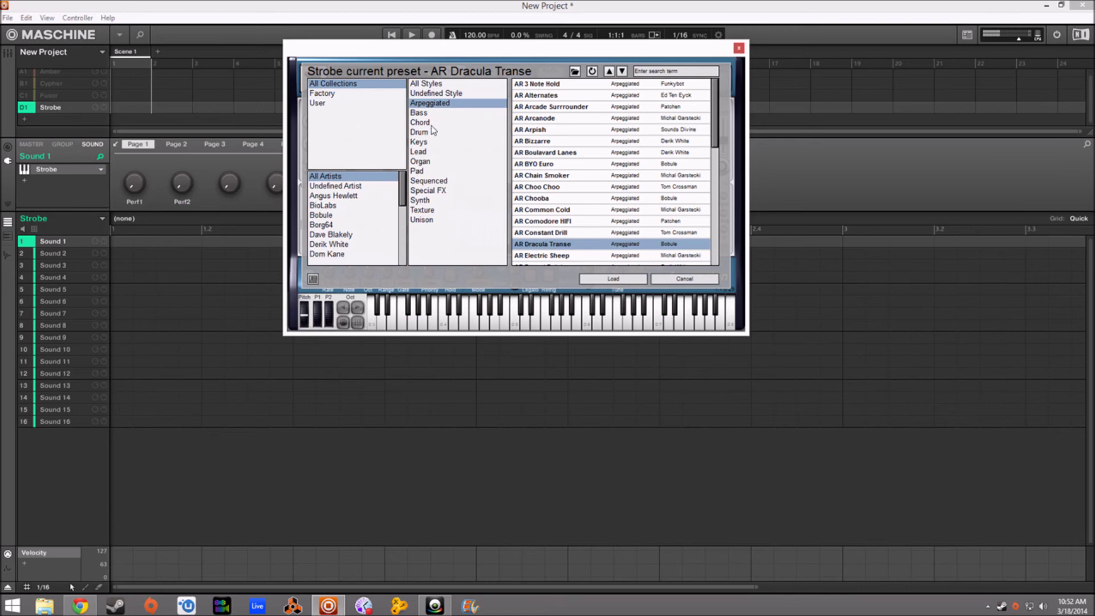
{"action": "left_click", "coordinate": [437, 221]}
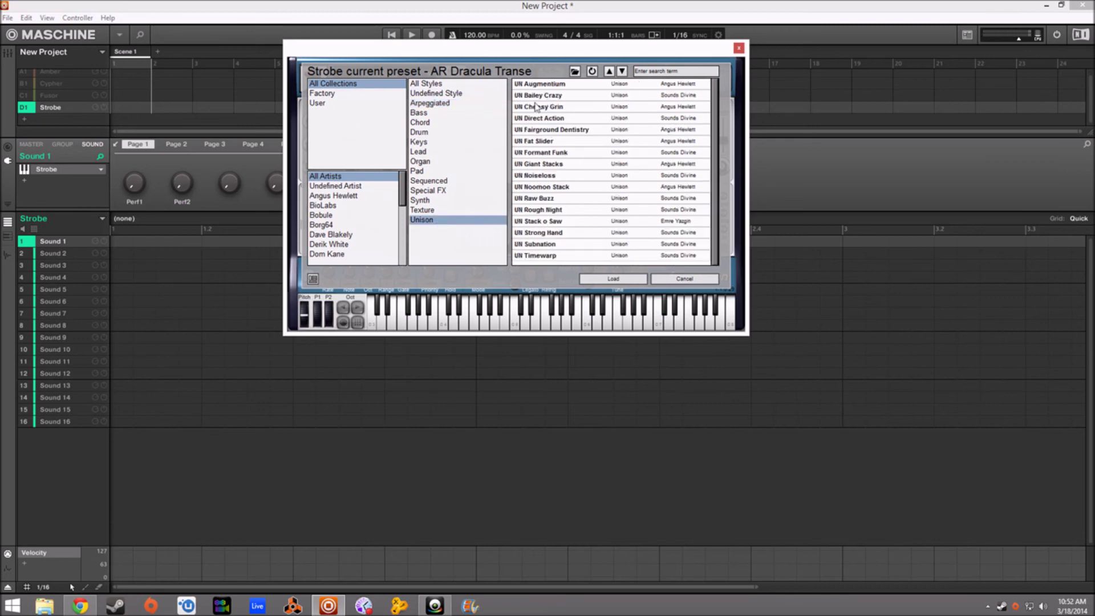
{"action": "left_click", "coordinate": [431, 174]}
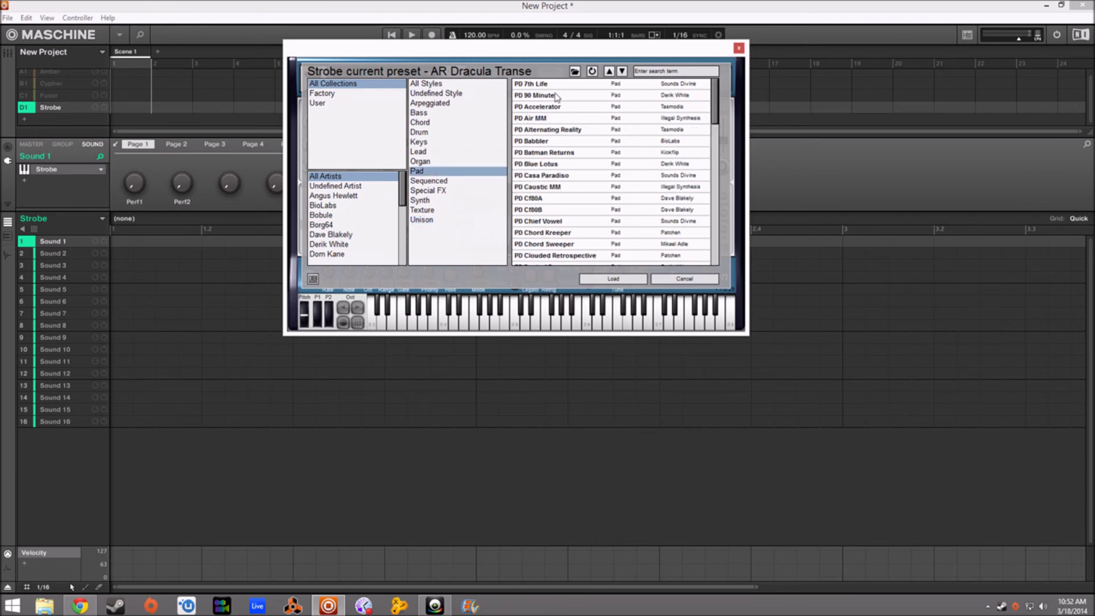
- Audition Pad presets PD 90 Minute, Cf80B, Chord Sweeper, Elegance, Fire Town, Gimmick and Falling In Love With My PC
{"action": "left_click", "coordinate": [556, 96]}
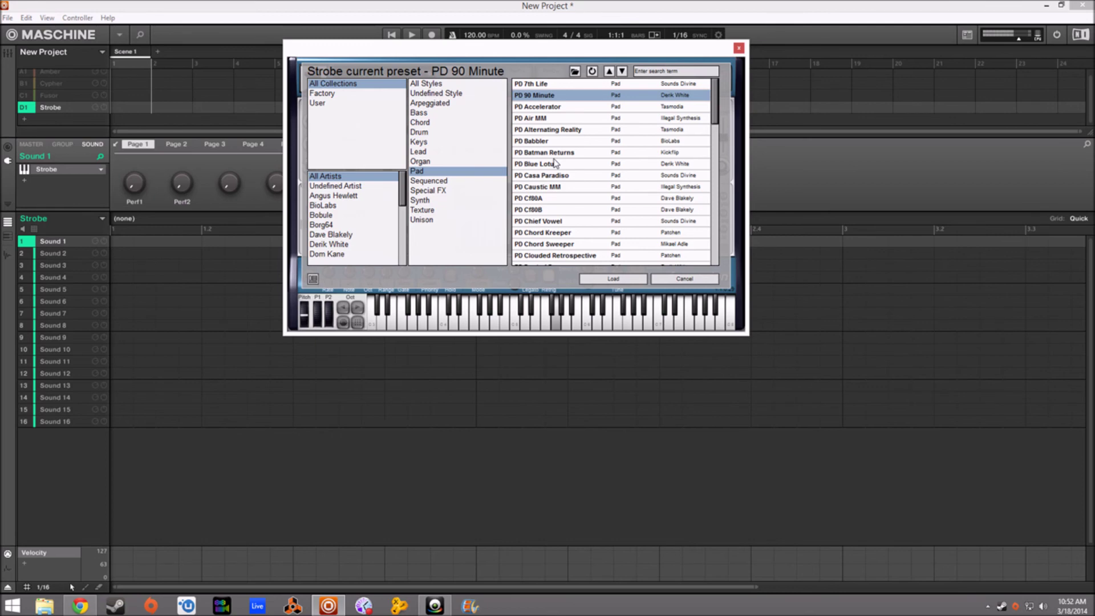
{"action": "left_click", "coordinate": [566, 209]}
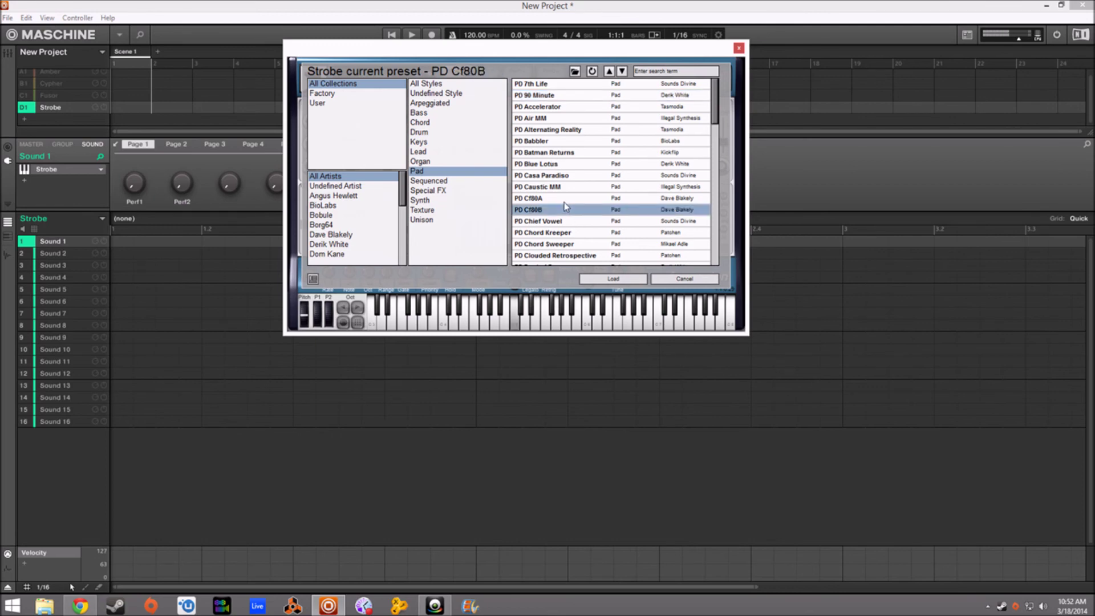
{"action": "left_click", "coordinate": [573, 244]}
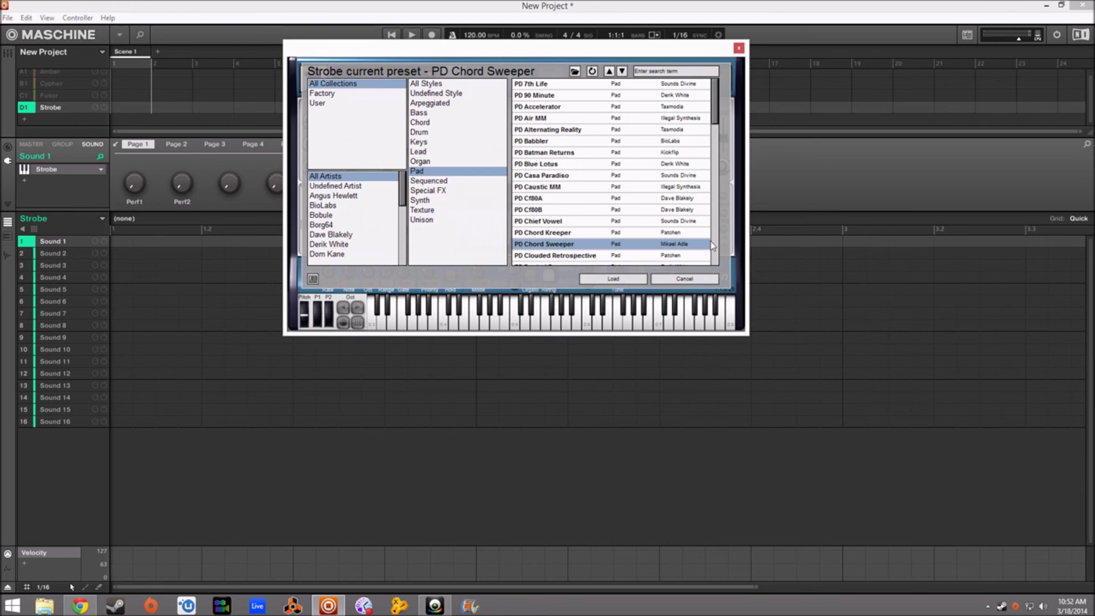
{"action": "scroll", "coordinate": [715, 125], "scroll_direction": "down", "scroll_amount": 2}
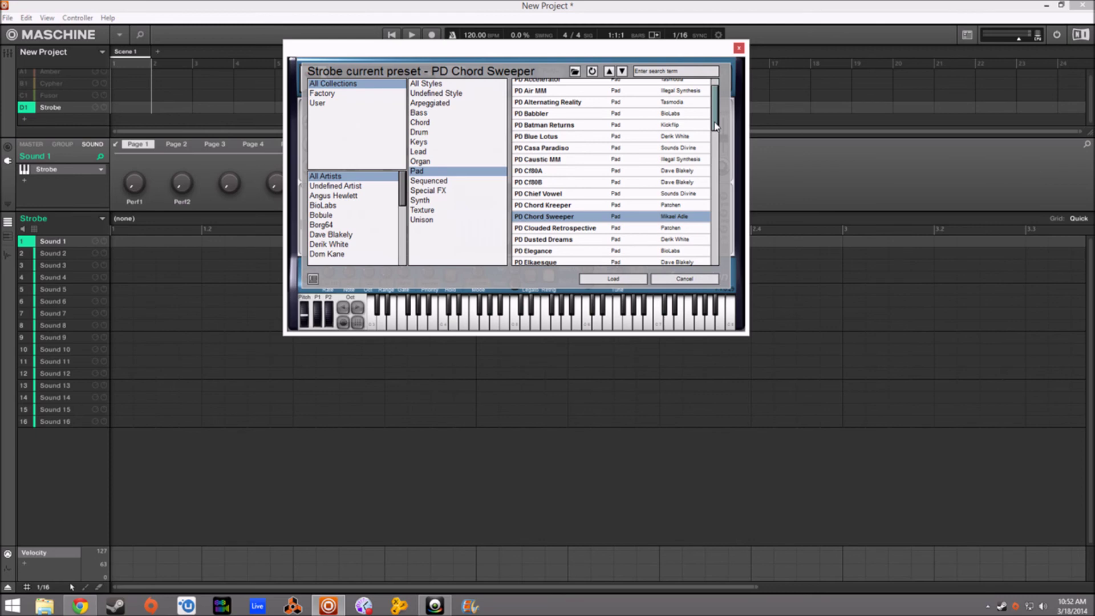
{"action": "scroll", "coordinate": [715, 125], "scroll_direction": "down", "scroll_amount": 5}
{"action": "left_click", "coordinate": [615, 169]}
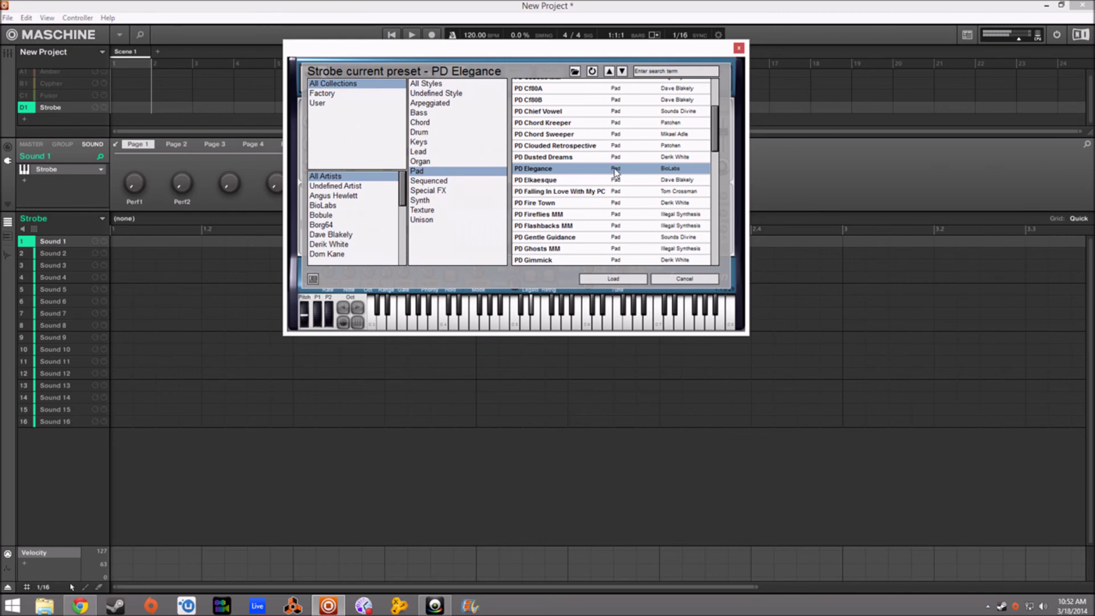
{"action": "left_click", "coordinate": [562, 204]}
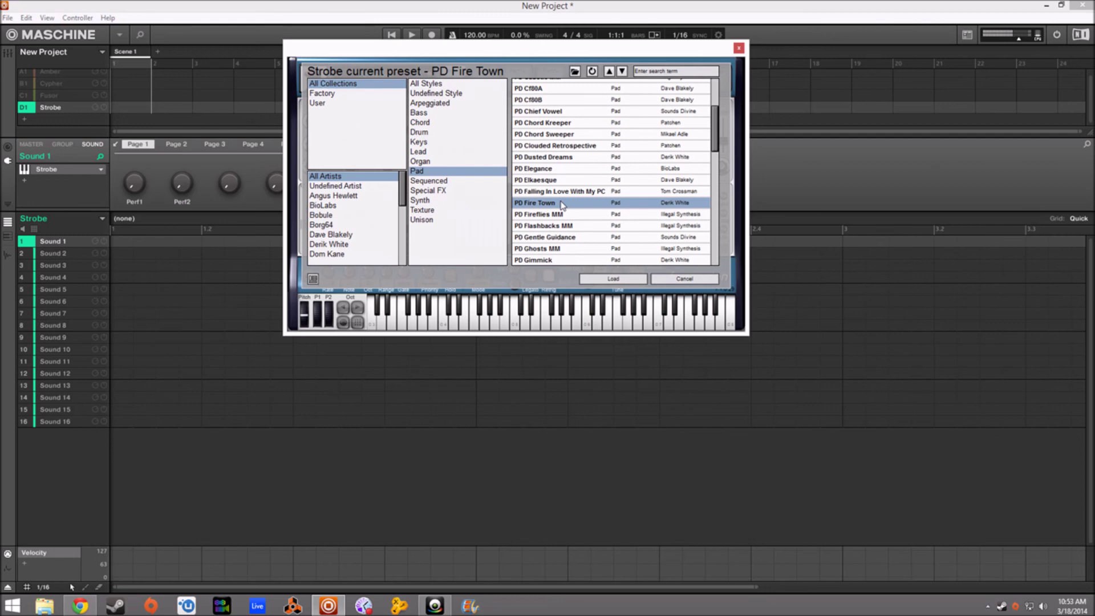
{"action": "left_click", "coordinate": [559, 261]}
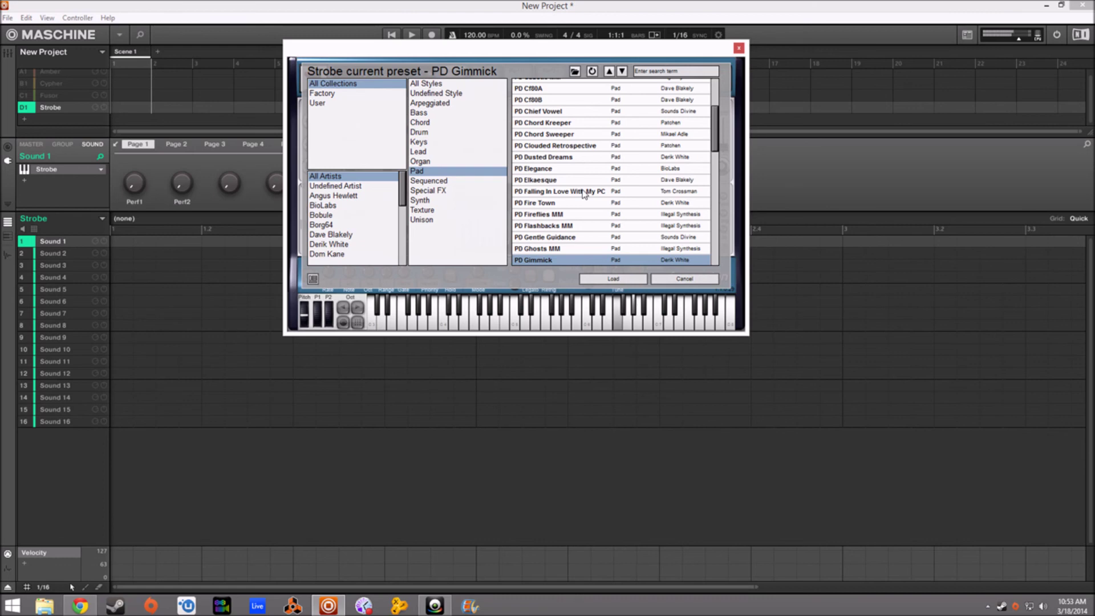
{"action": "left_click", "coordinate": [586, 192]}
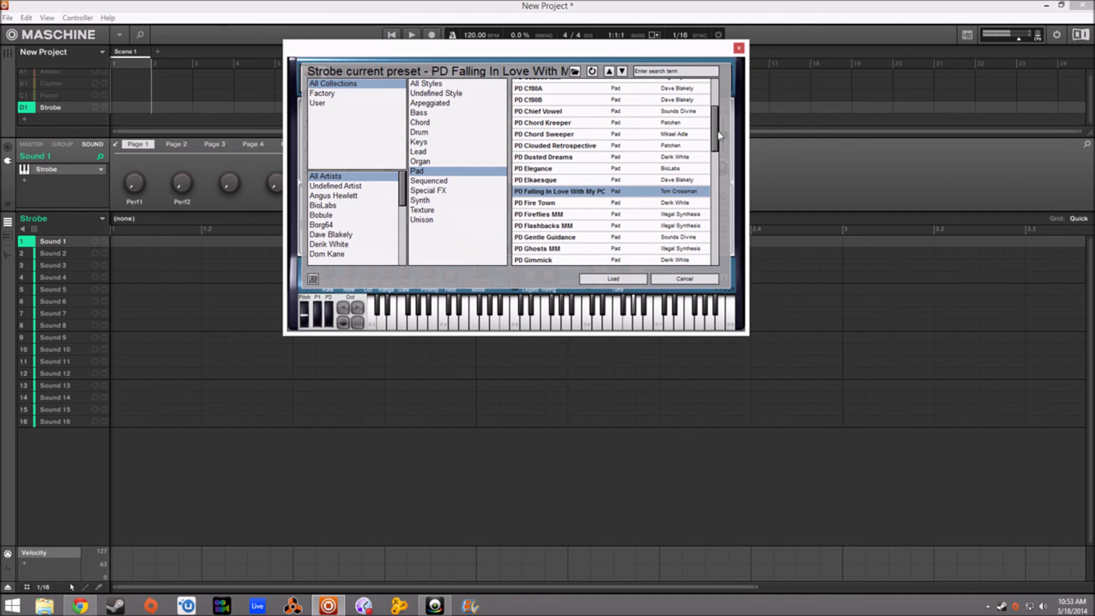
- Audition PD Hstd, Late 70s Classic, More CPU Please, Sitar Sync and Twilight, then close the browser
{"action": "scroll", "coordinate": [717, 140], "scroll_direction": "down", "scroll_amount": 1}
{"action": "scroll", "coordinate": [717, 140], "scroll_direction": "down", "scroll_amount": 4}
{"action": "left_click", "coordinate": [567, 161]}
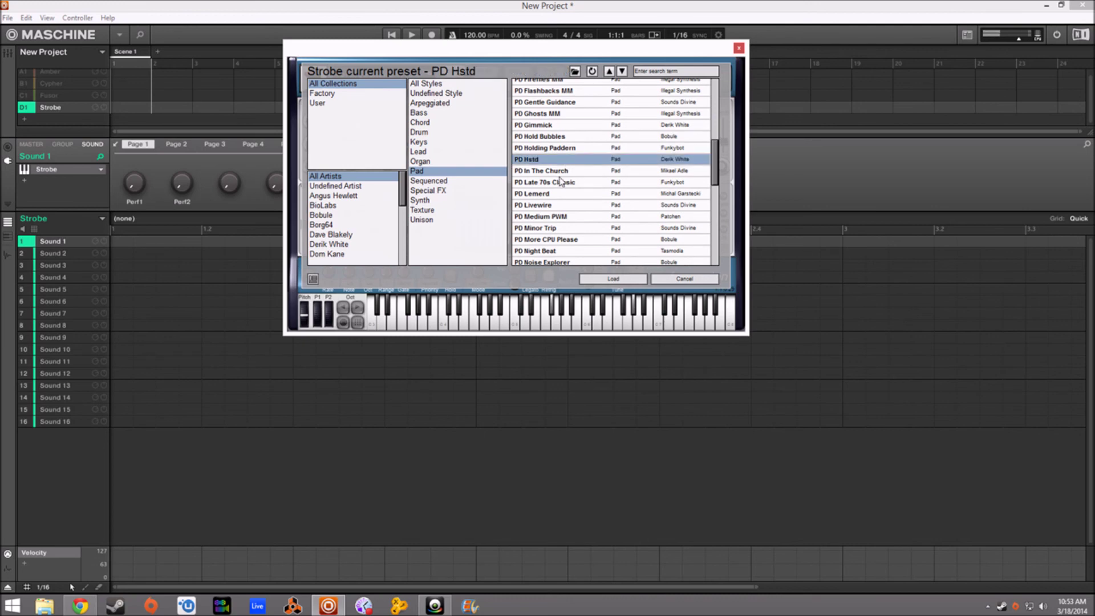
{"action": "left_click", "coordinate": [560, 182]}
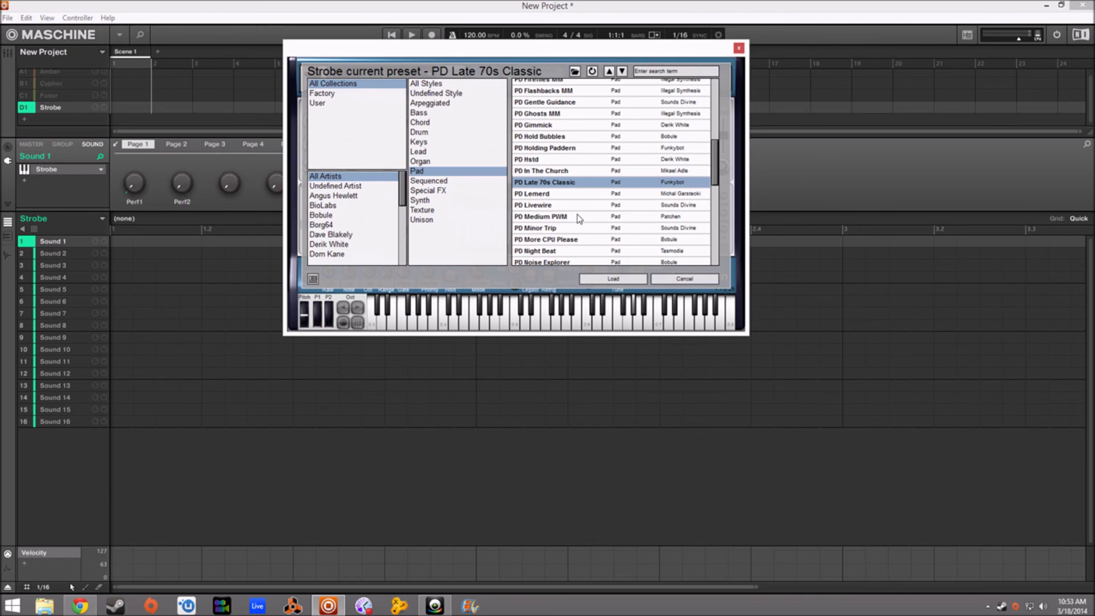
{"action": "left_click", "coordinate": [567, 239]}
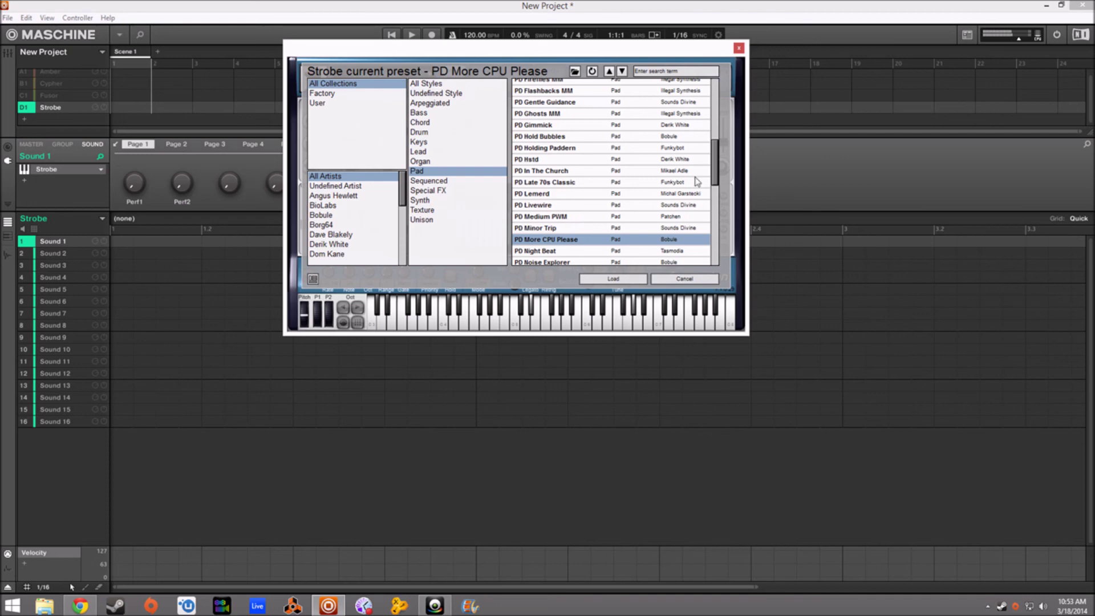
{"action": "left_click_drag", "start_coordinate": [717, 162], "coordinate": [714, 193]}
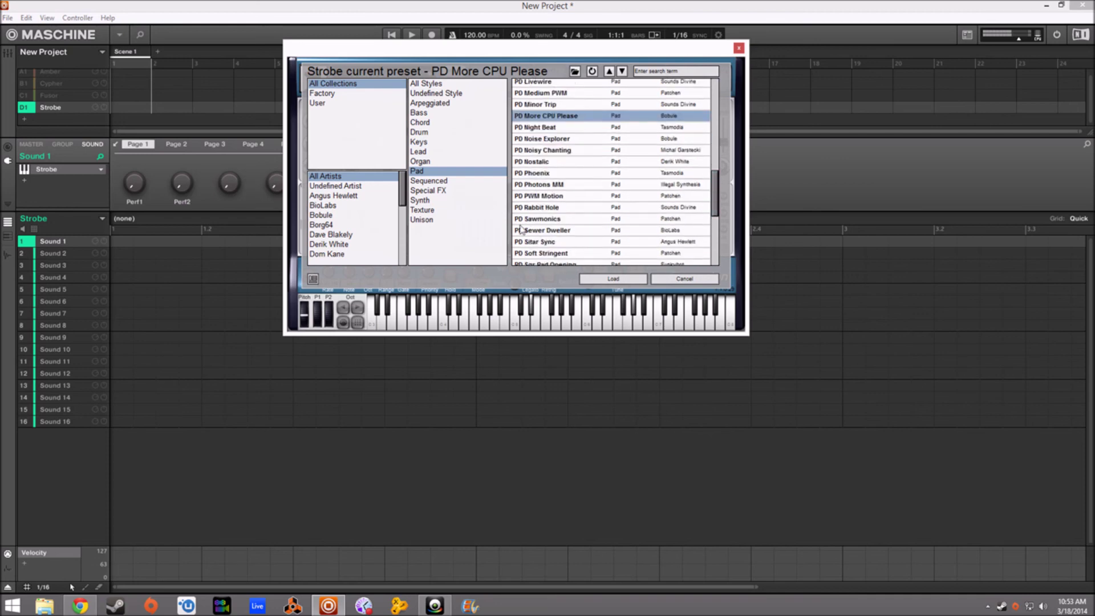
{"action": "left_click", "coordinate": [534, 244]}
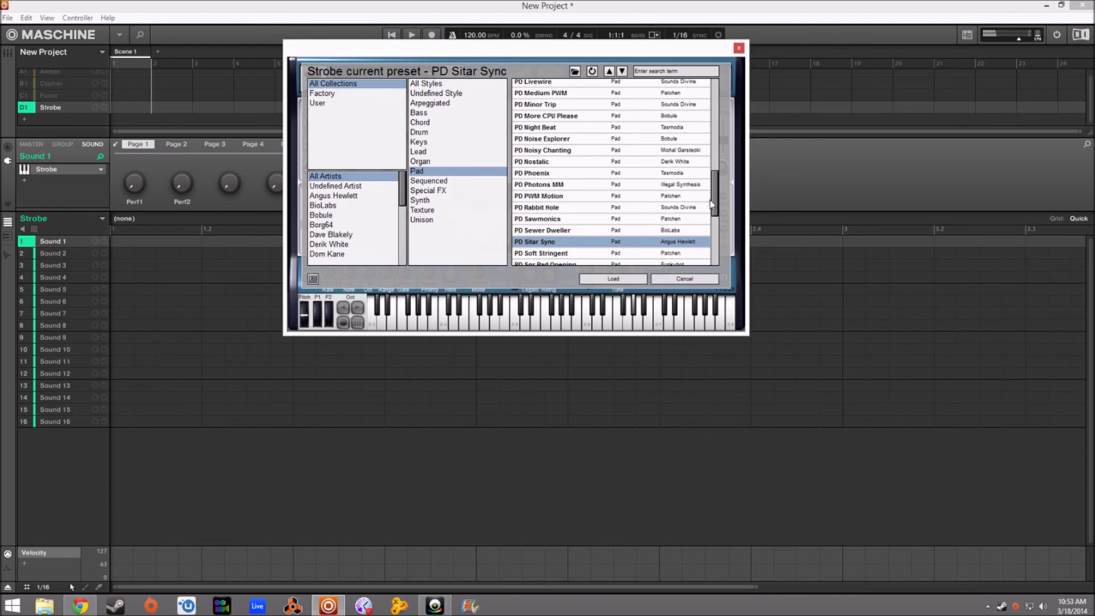
{"action": "scroll", "coordinate": [582, 228], "scroll_direction": "down", "scroll_amount": 5}
{"action": "left_click", "coordinate": [595, 242]}
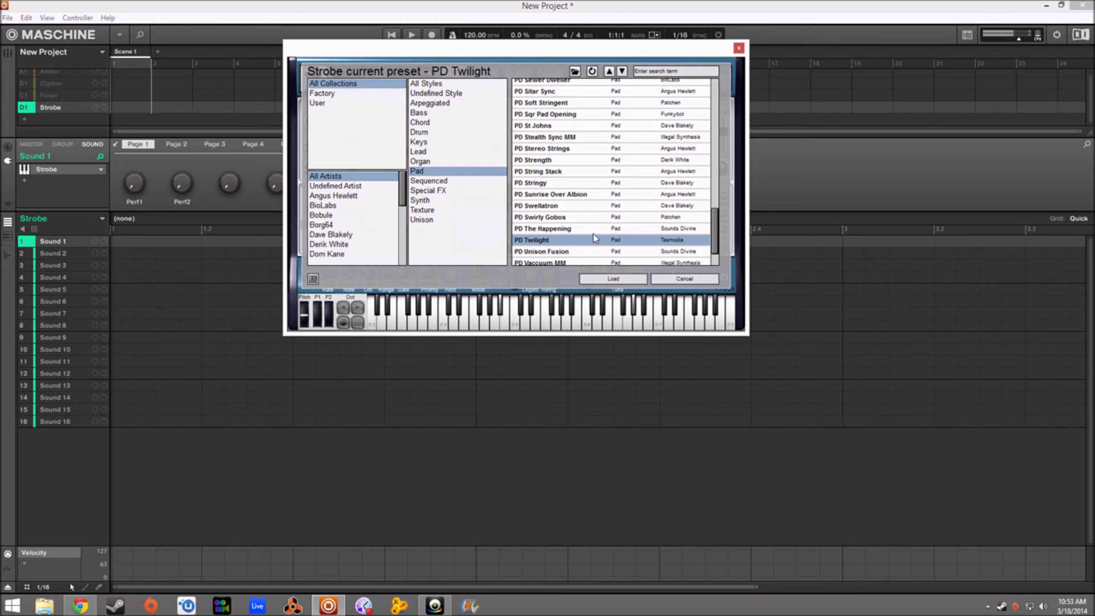
{"action": "left_click", "coordinate": [693, 278]}
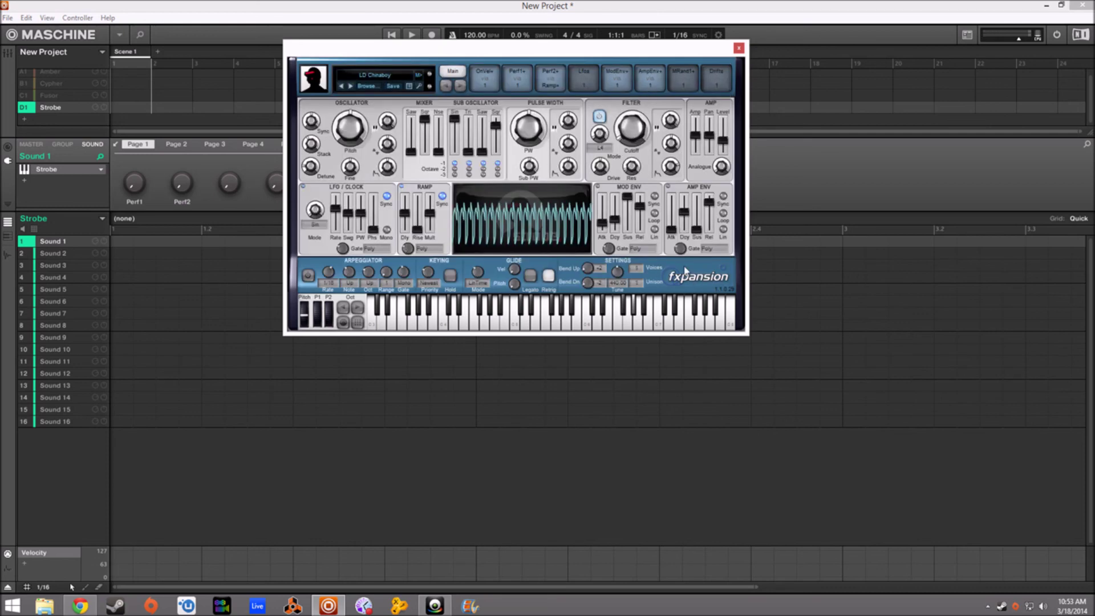